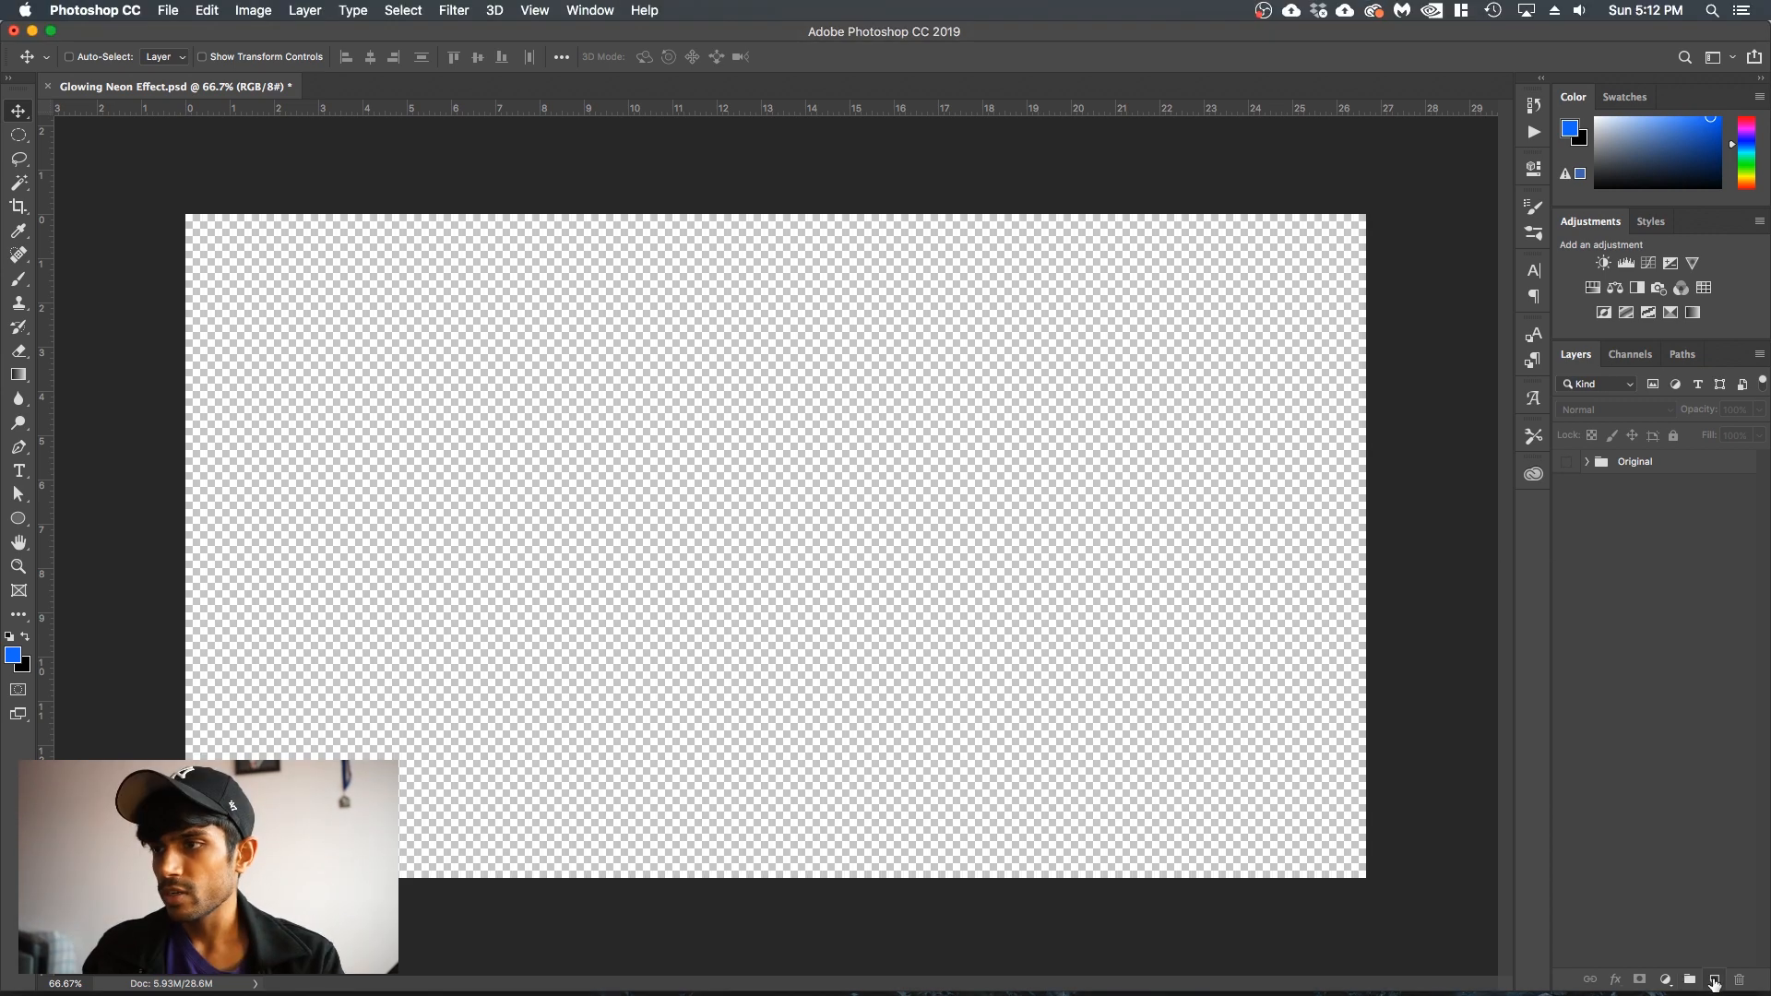
- Add a new layer and fill it with black (#000000) as the background
click(1714, 979)
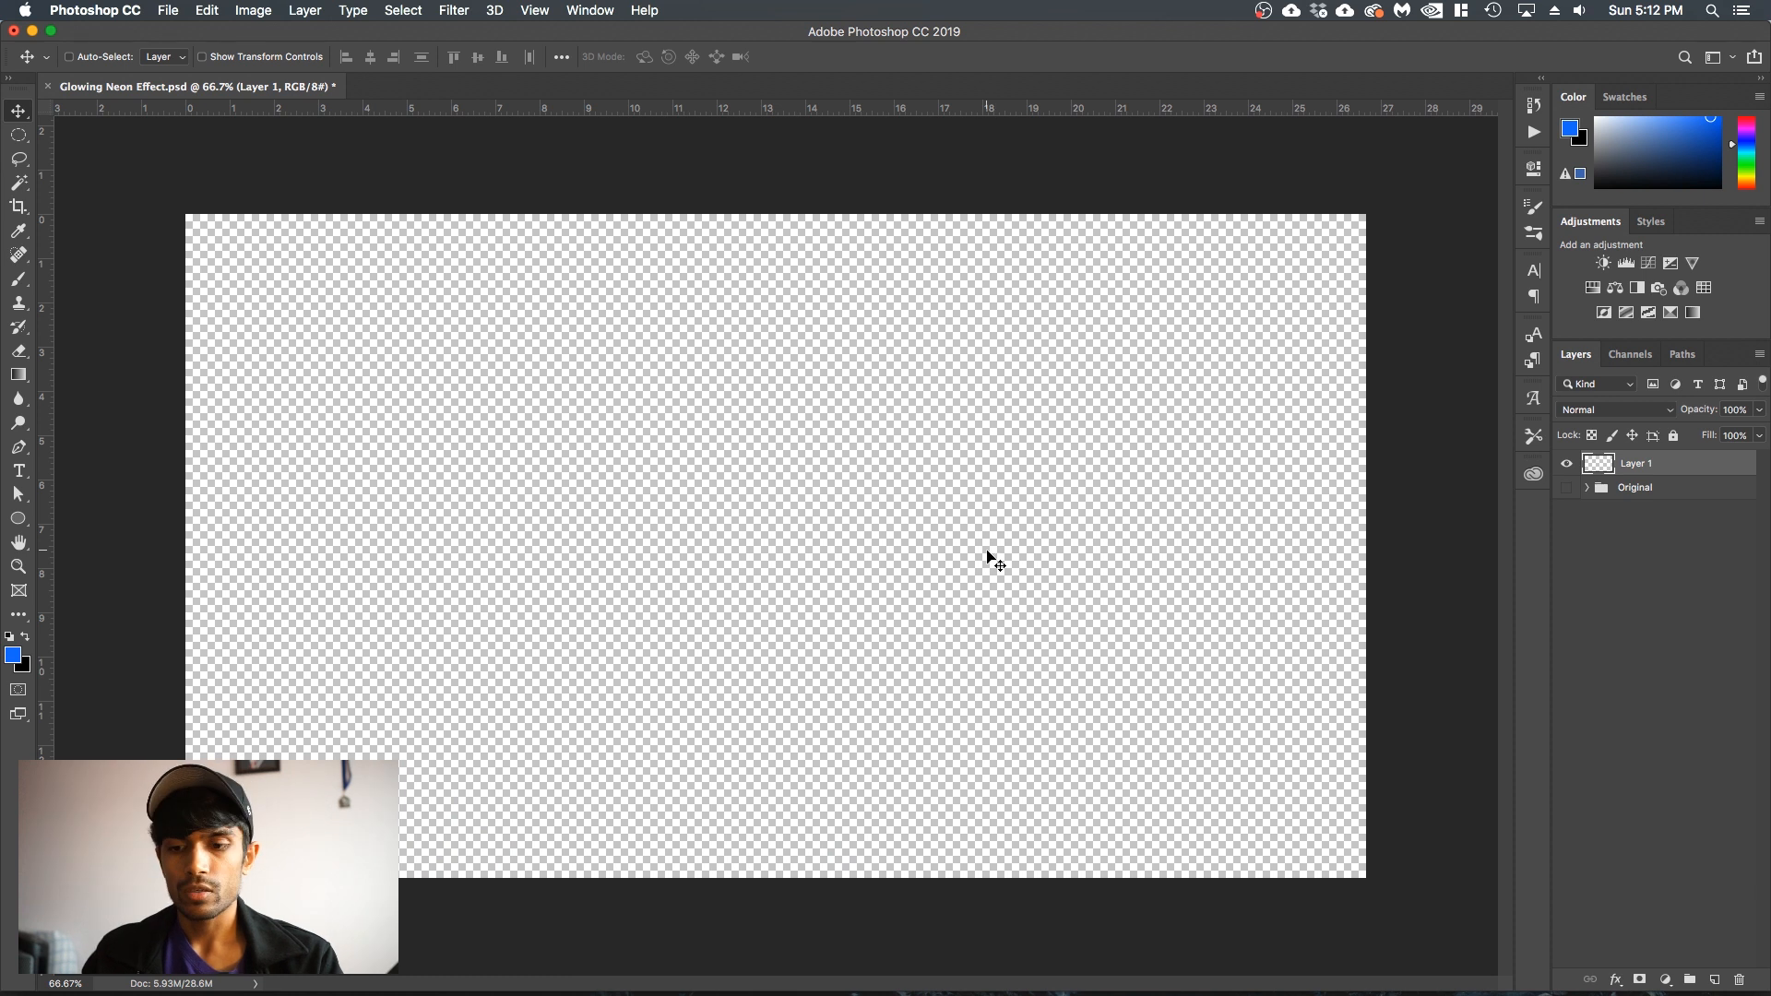
click(22, 666)
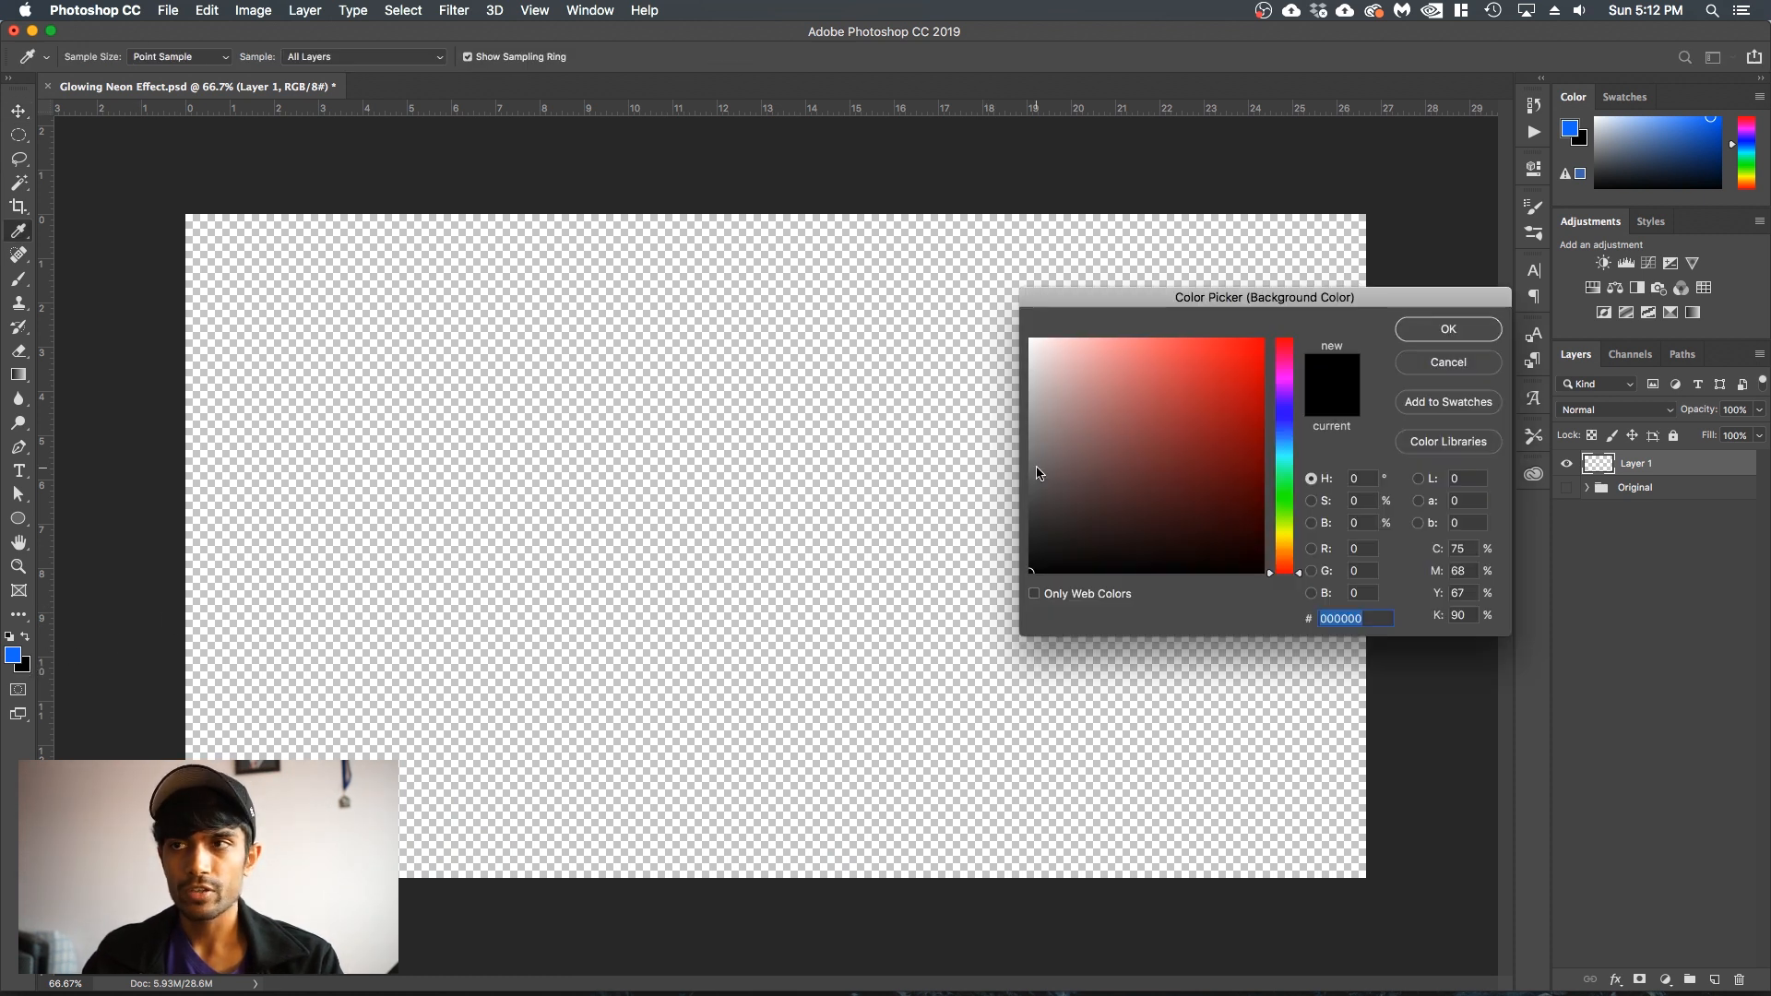
click(1403, 330)
key(v)
key(super+BackSpace)
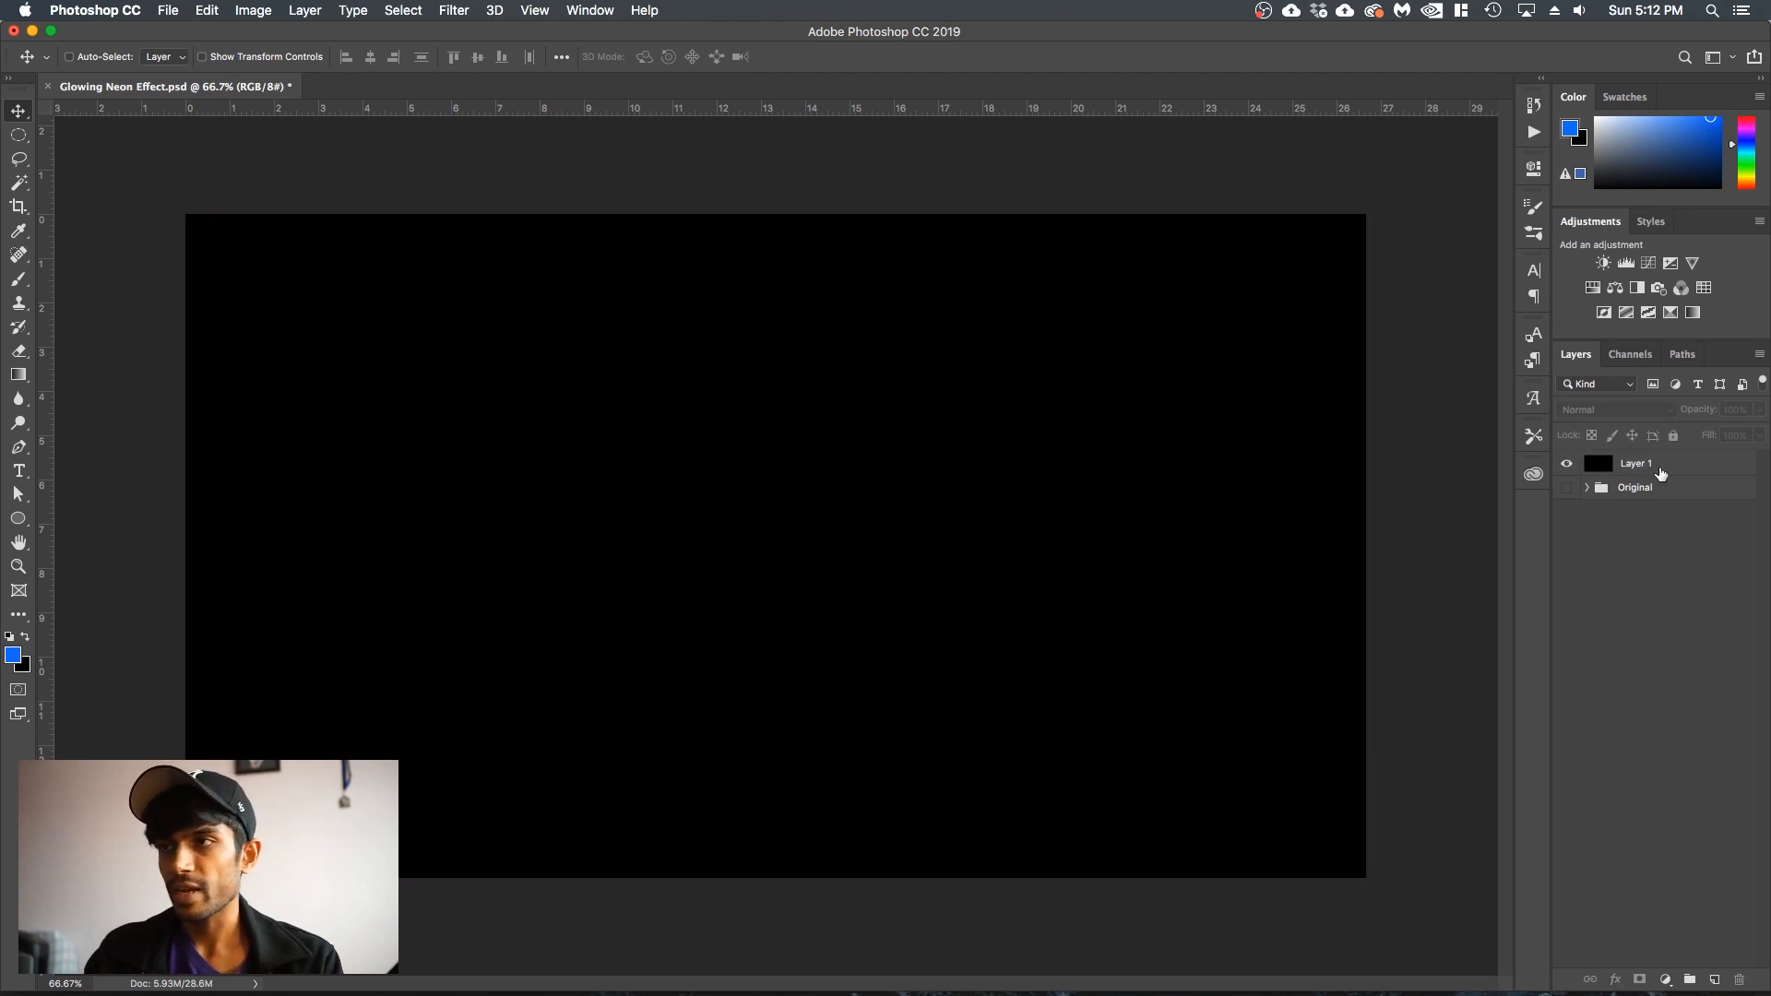
- Add a layer above the black one and set up a Soft Round brush with 0% hardness and 1300 px size
click(1692, 472)
click(1713, 980)
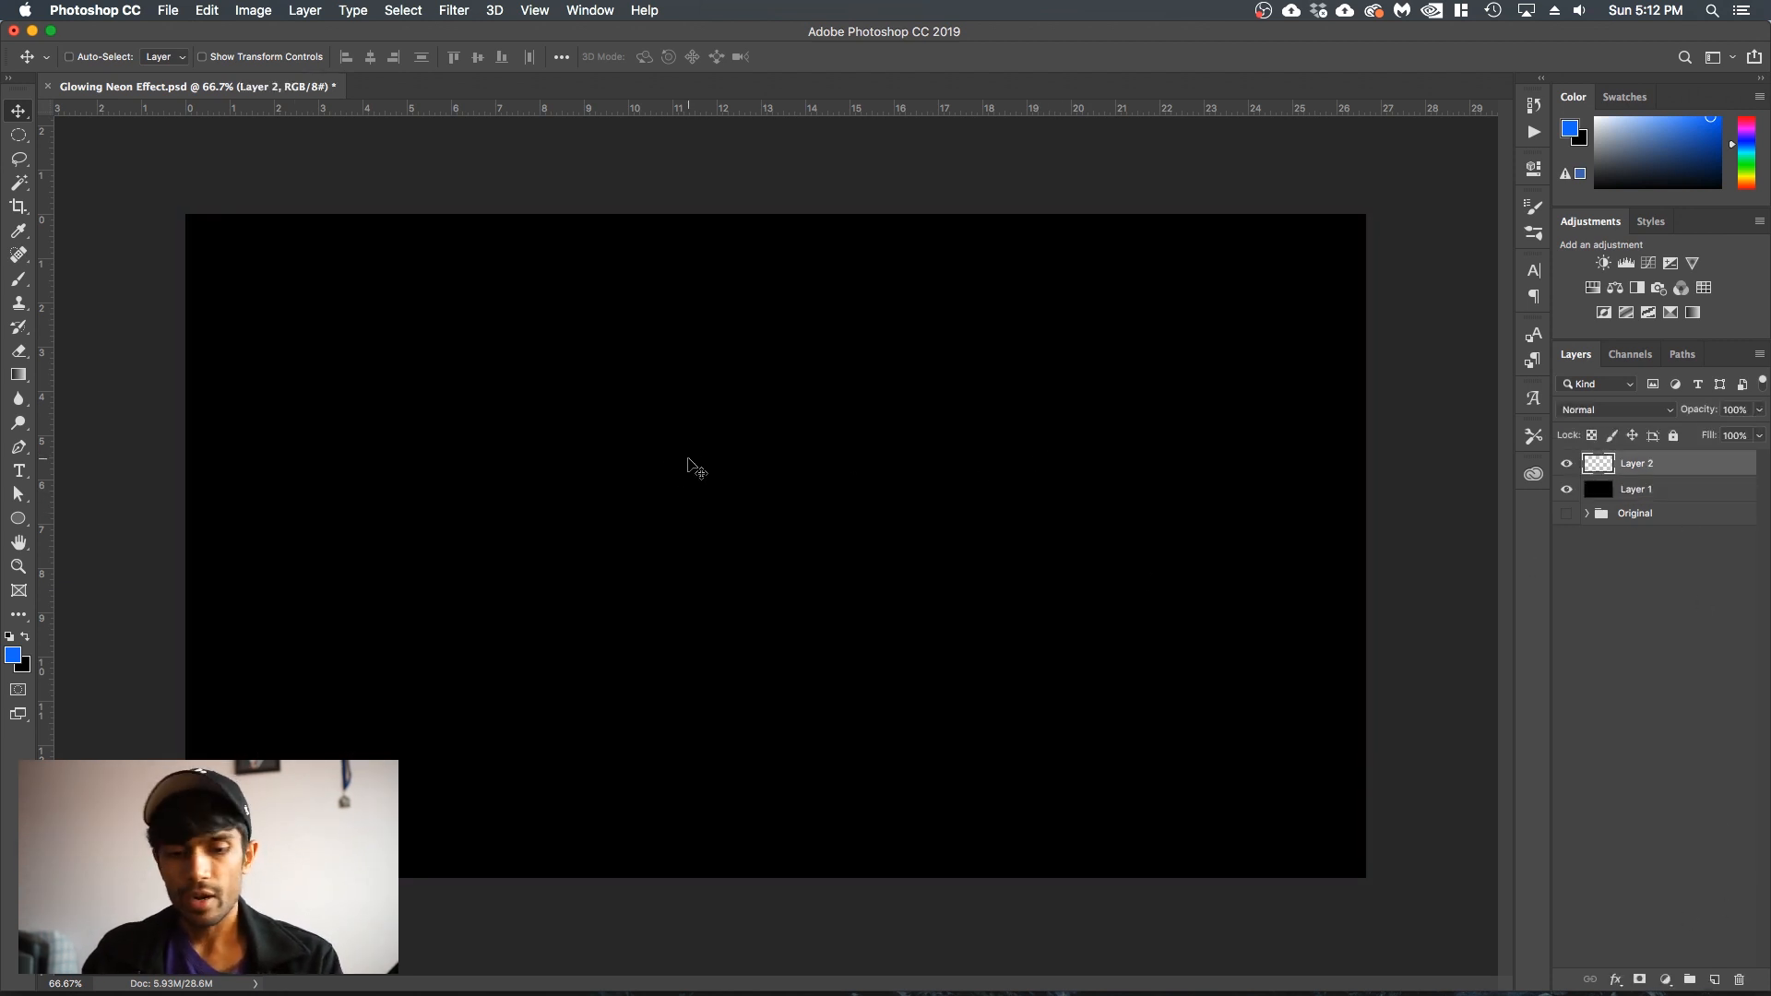
key(b)
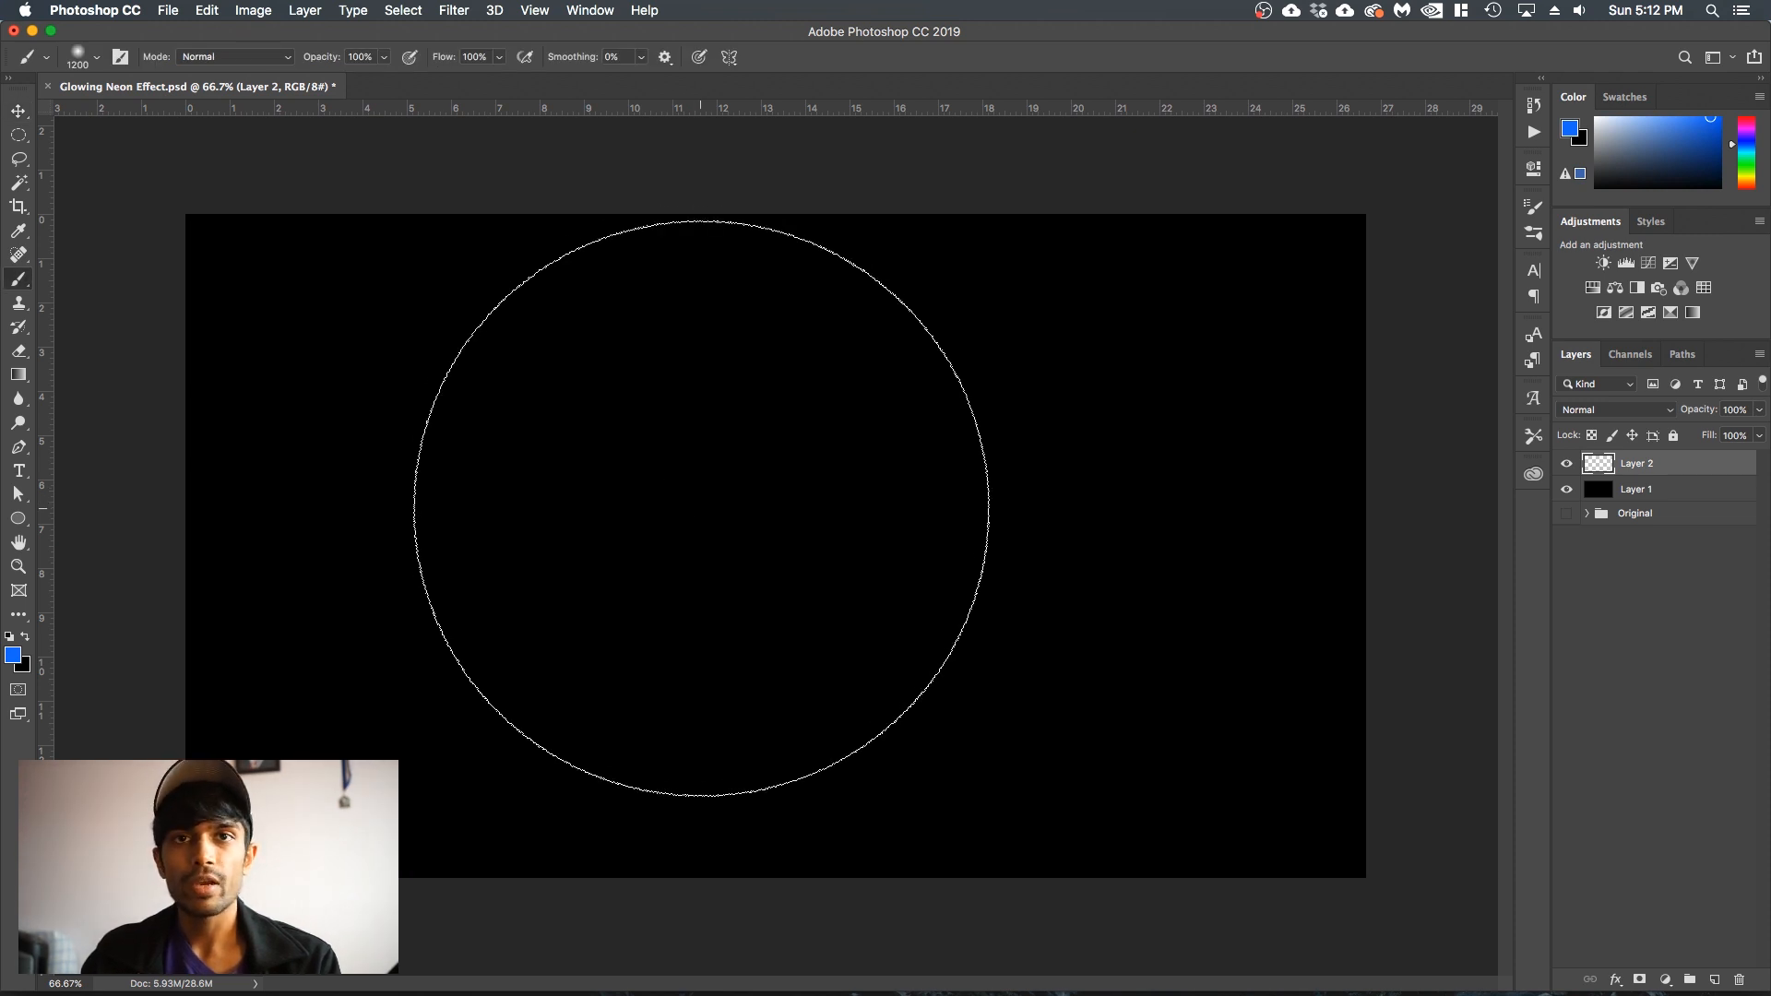
key(v)
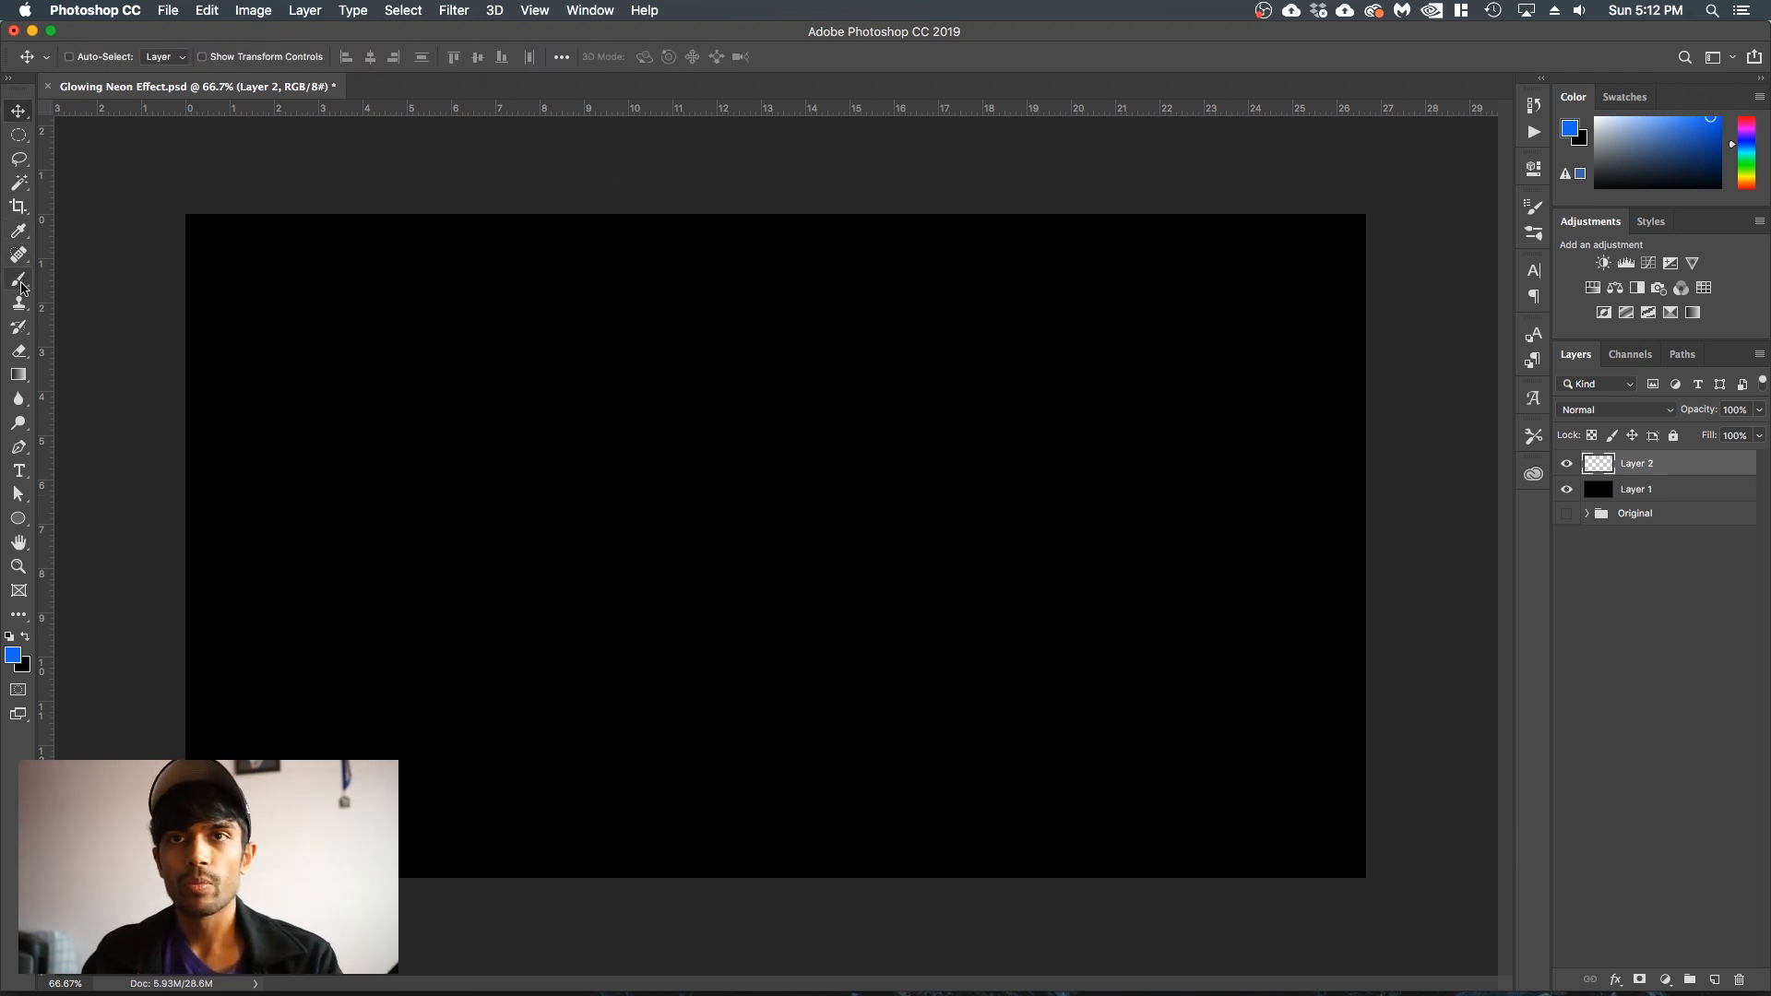
click(22, 282)
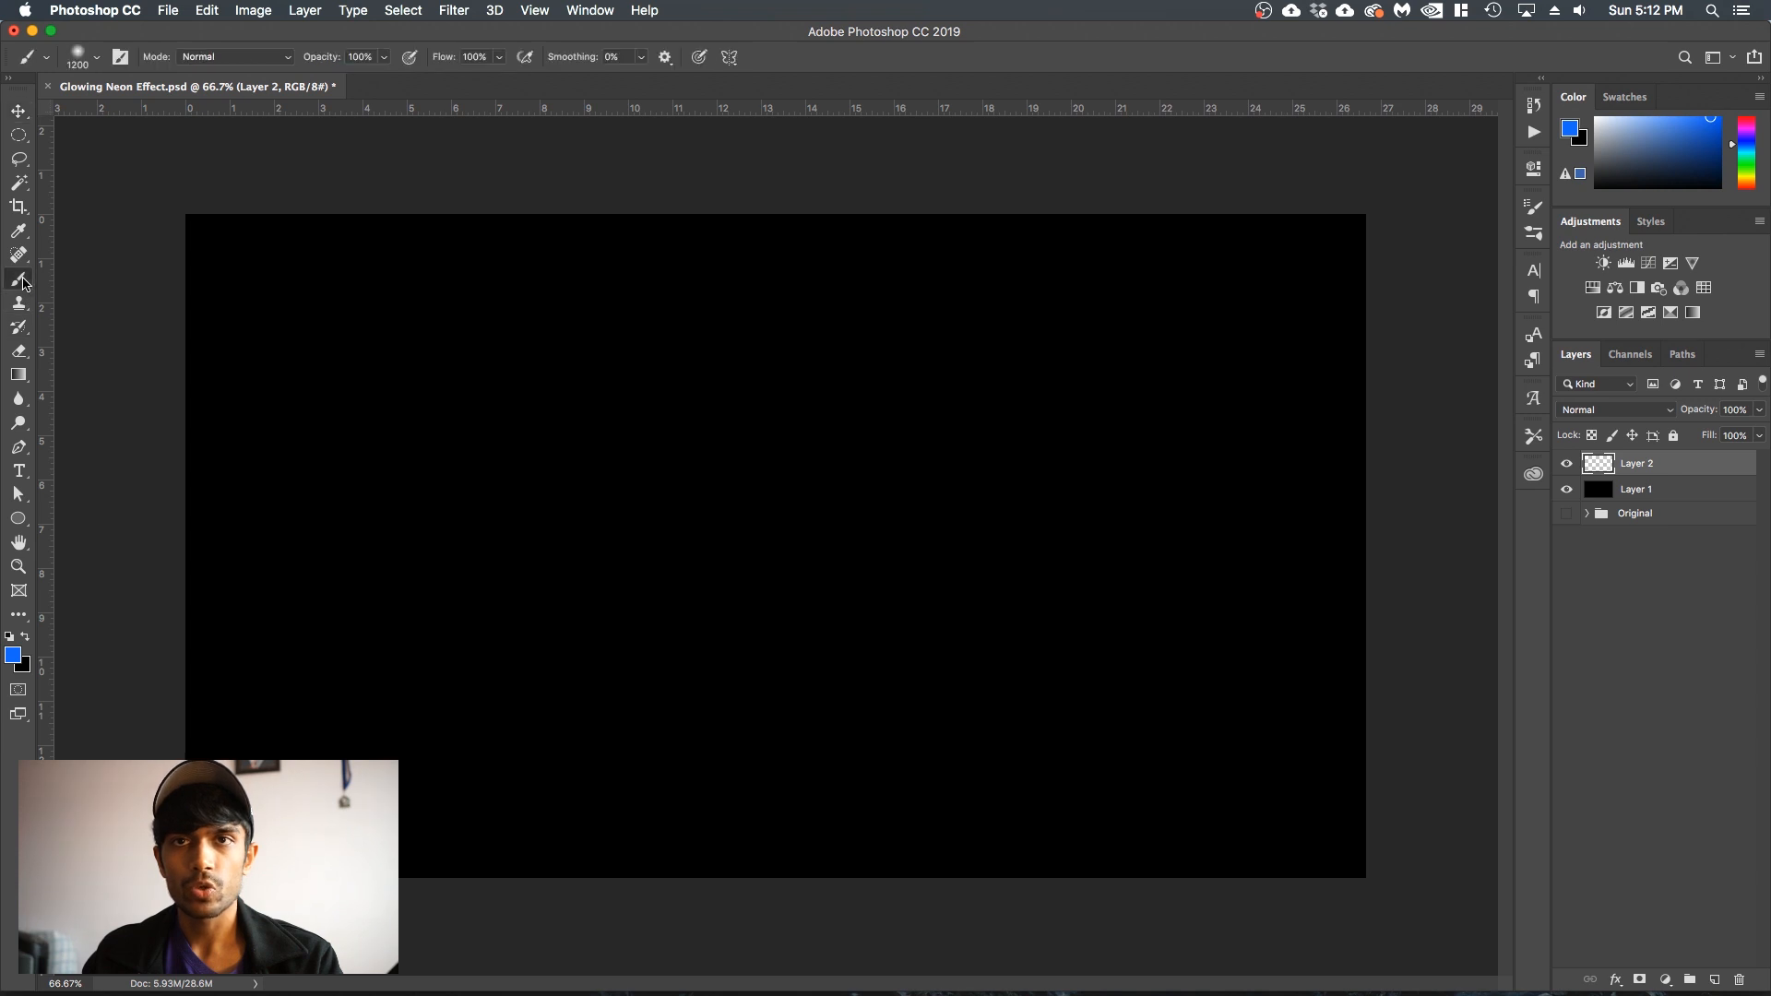
click(93, 61)
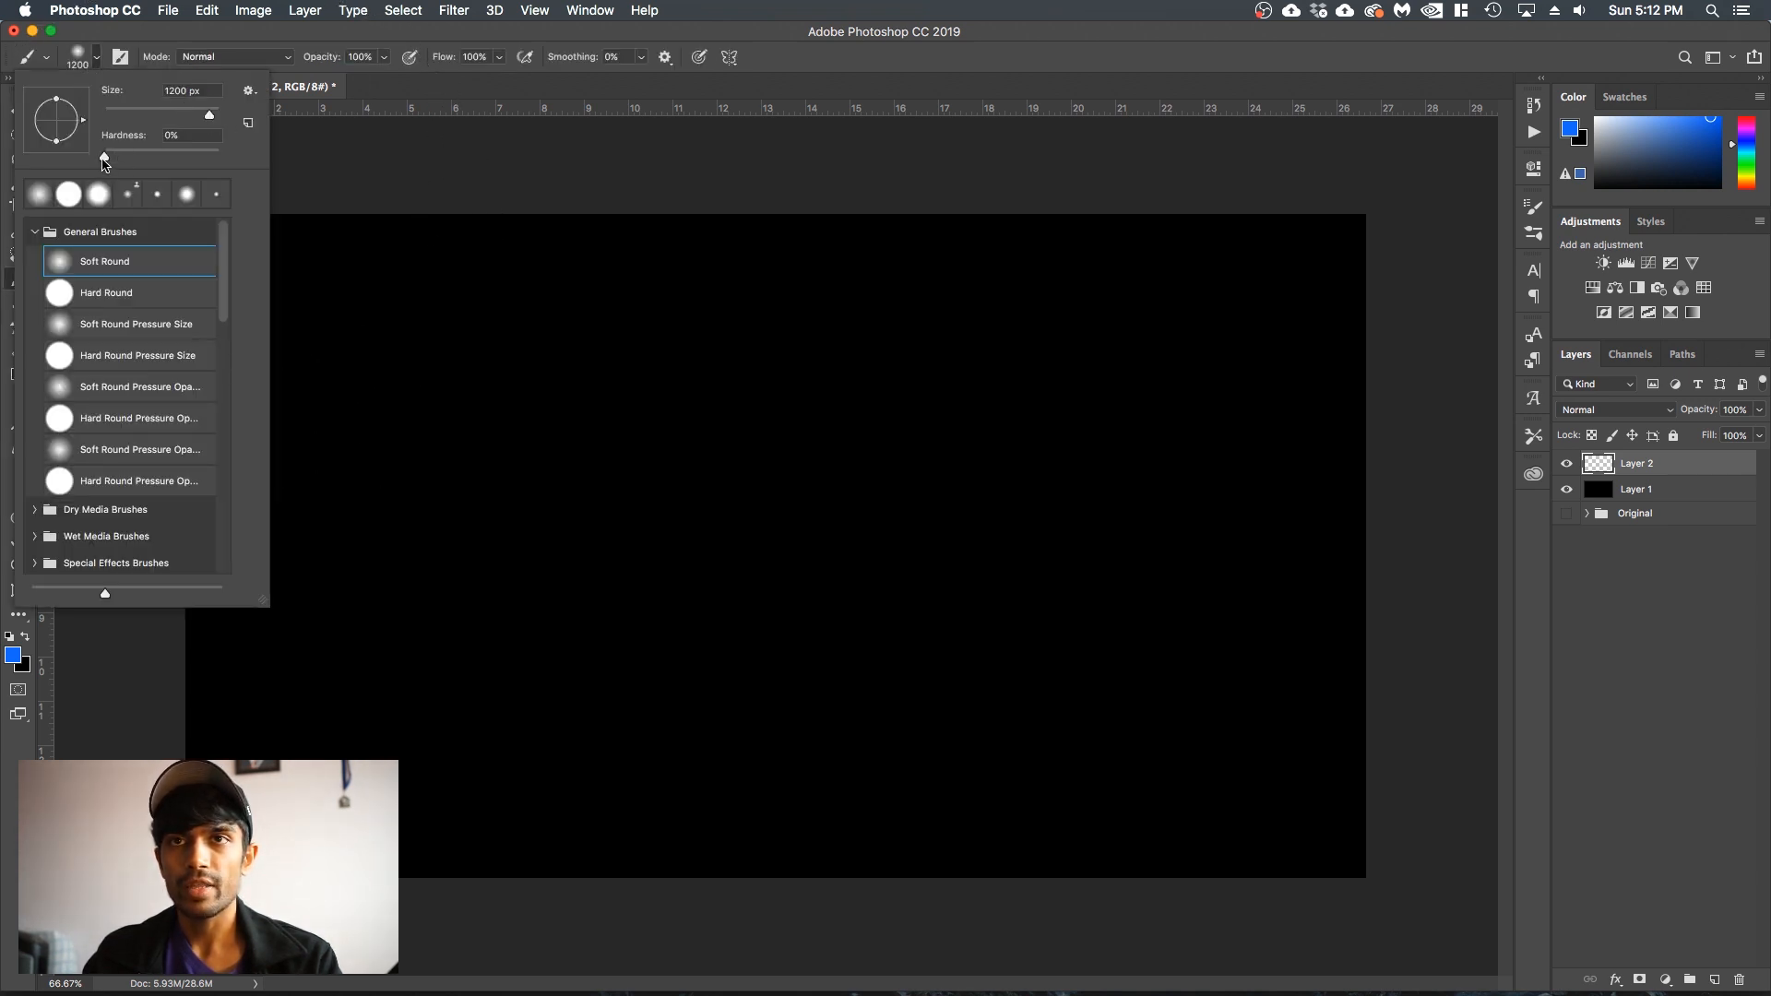
click(735, 59)
click(724, 524)
key(])
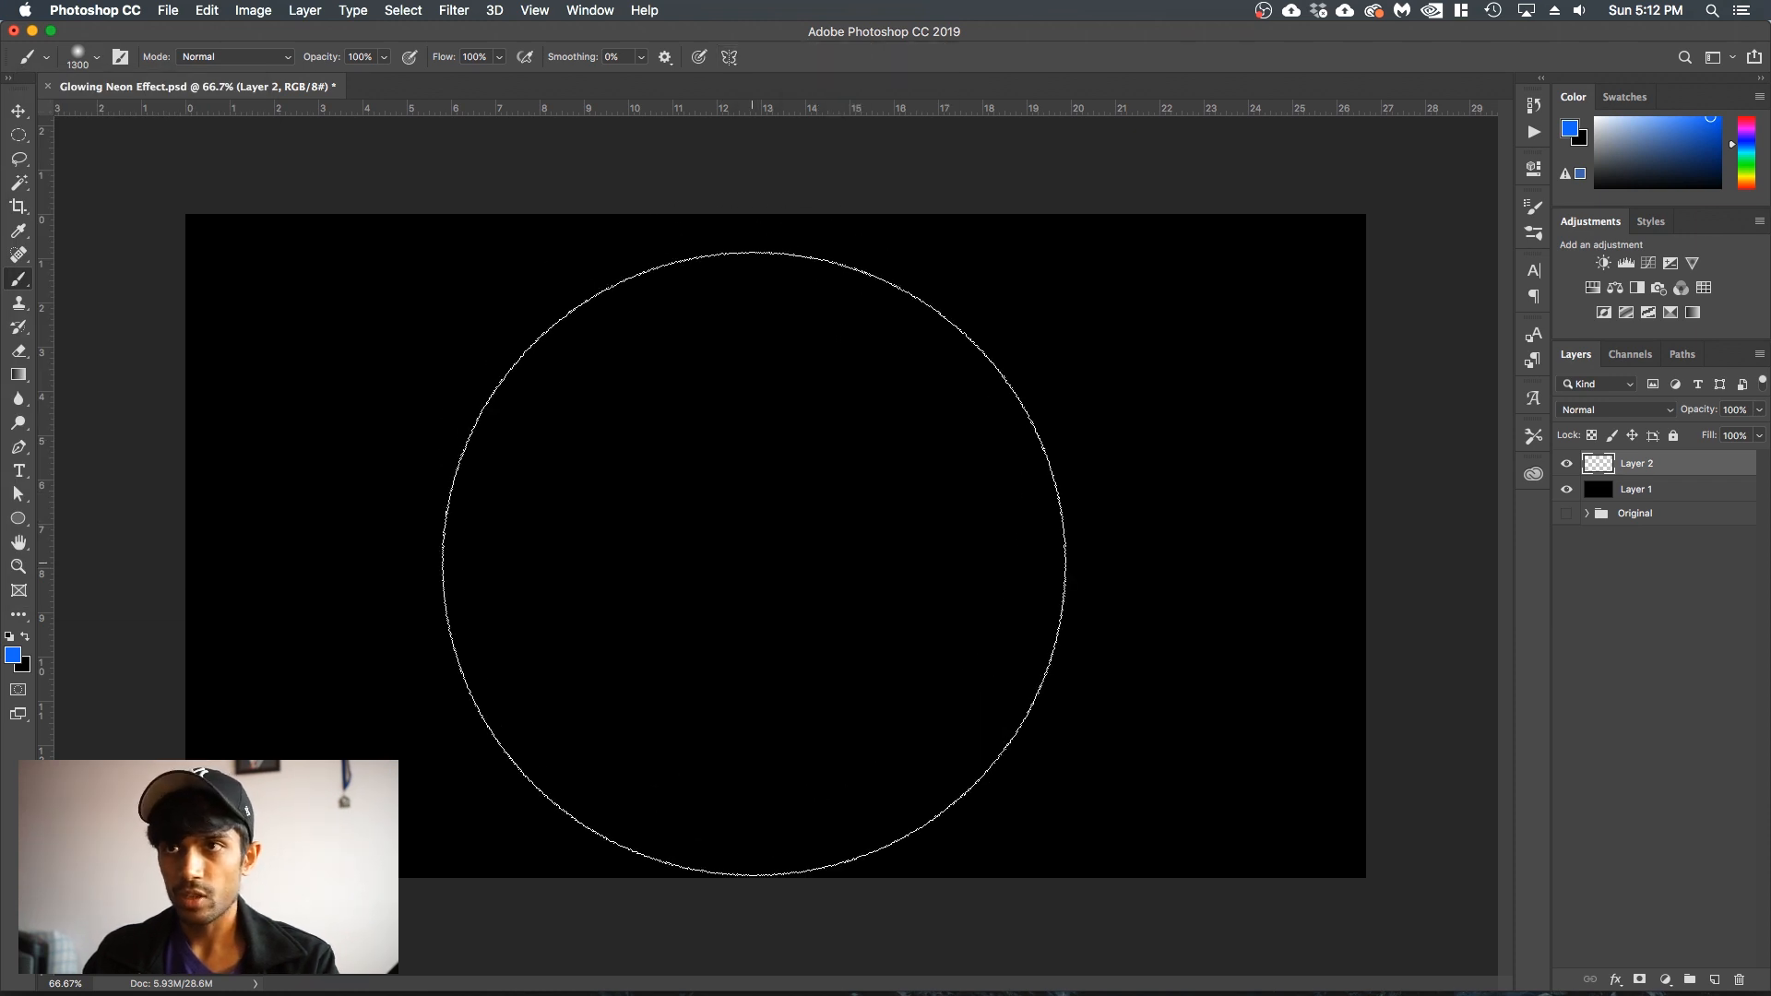
key(])
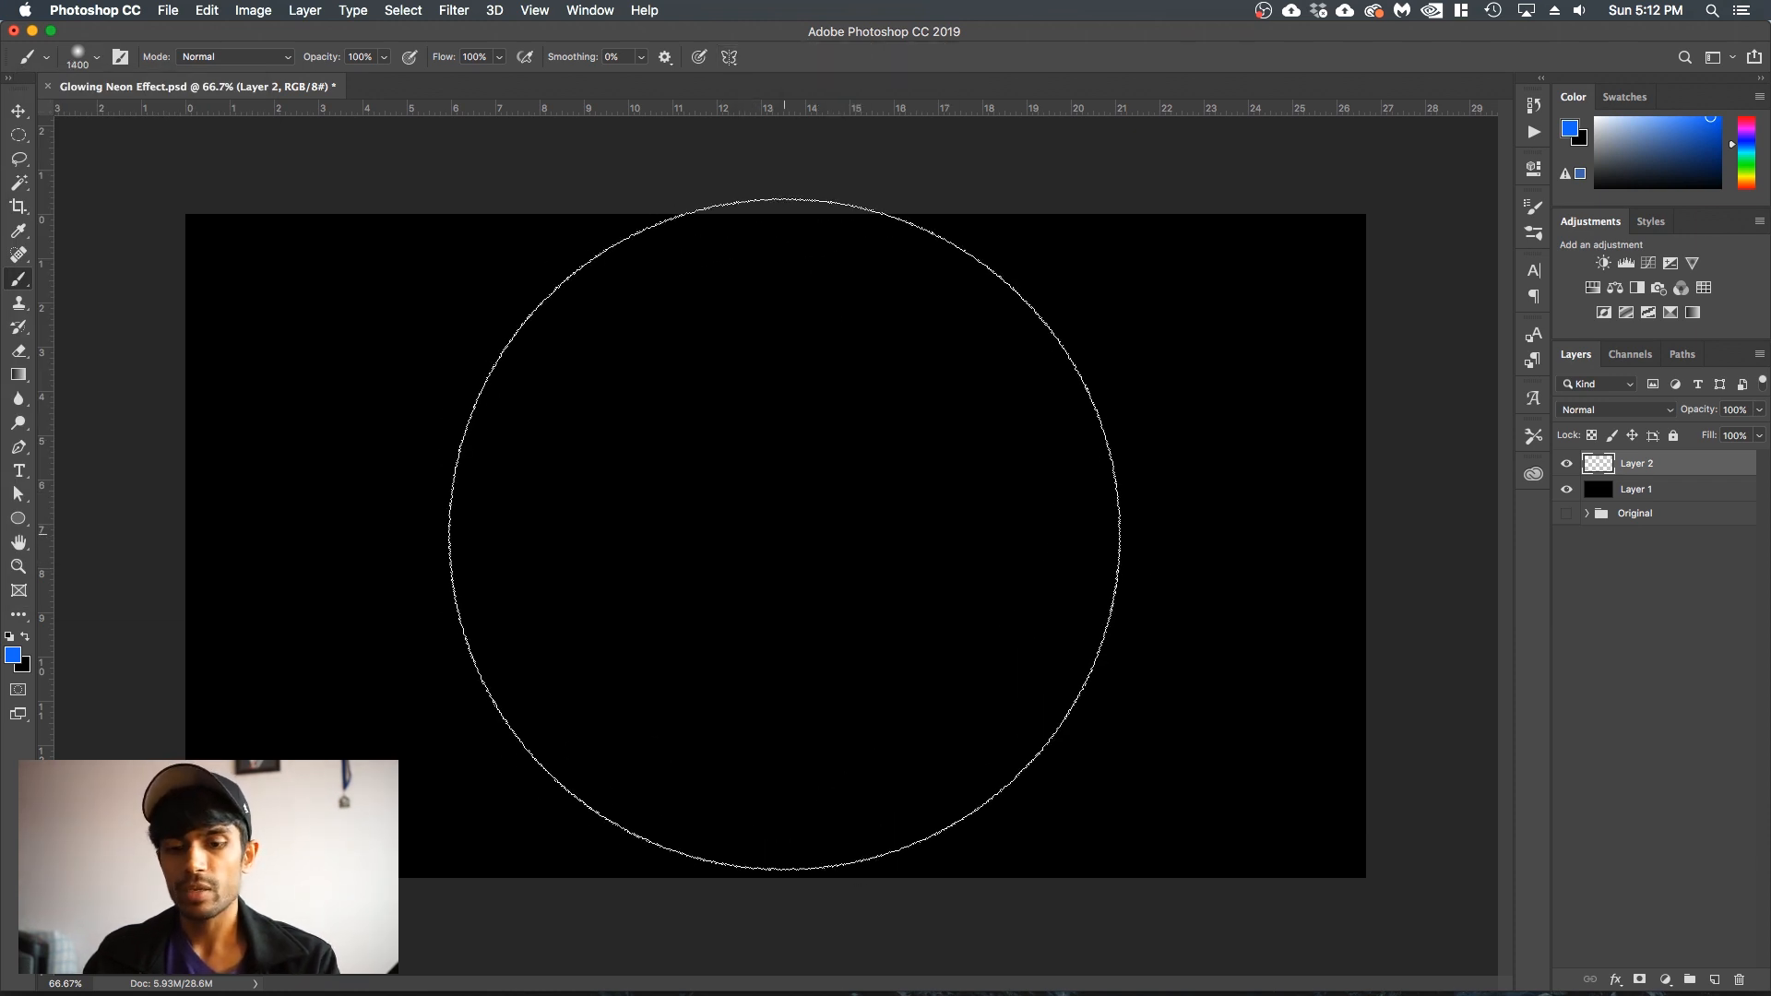
key(bracketleft)
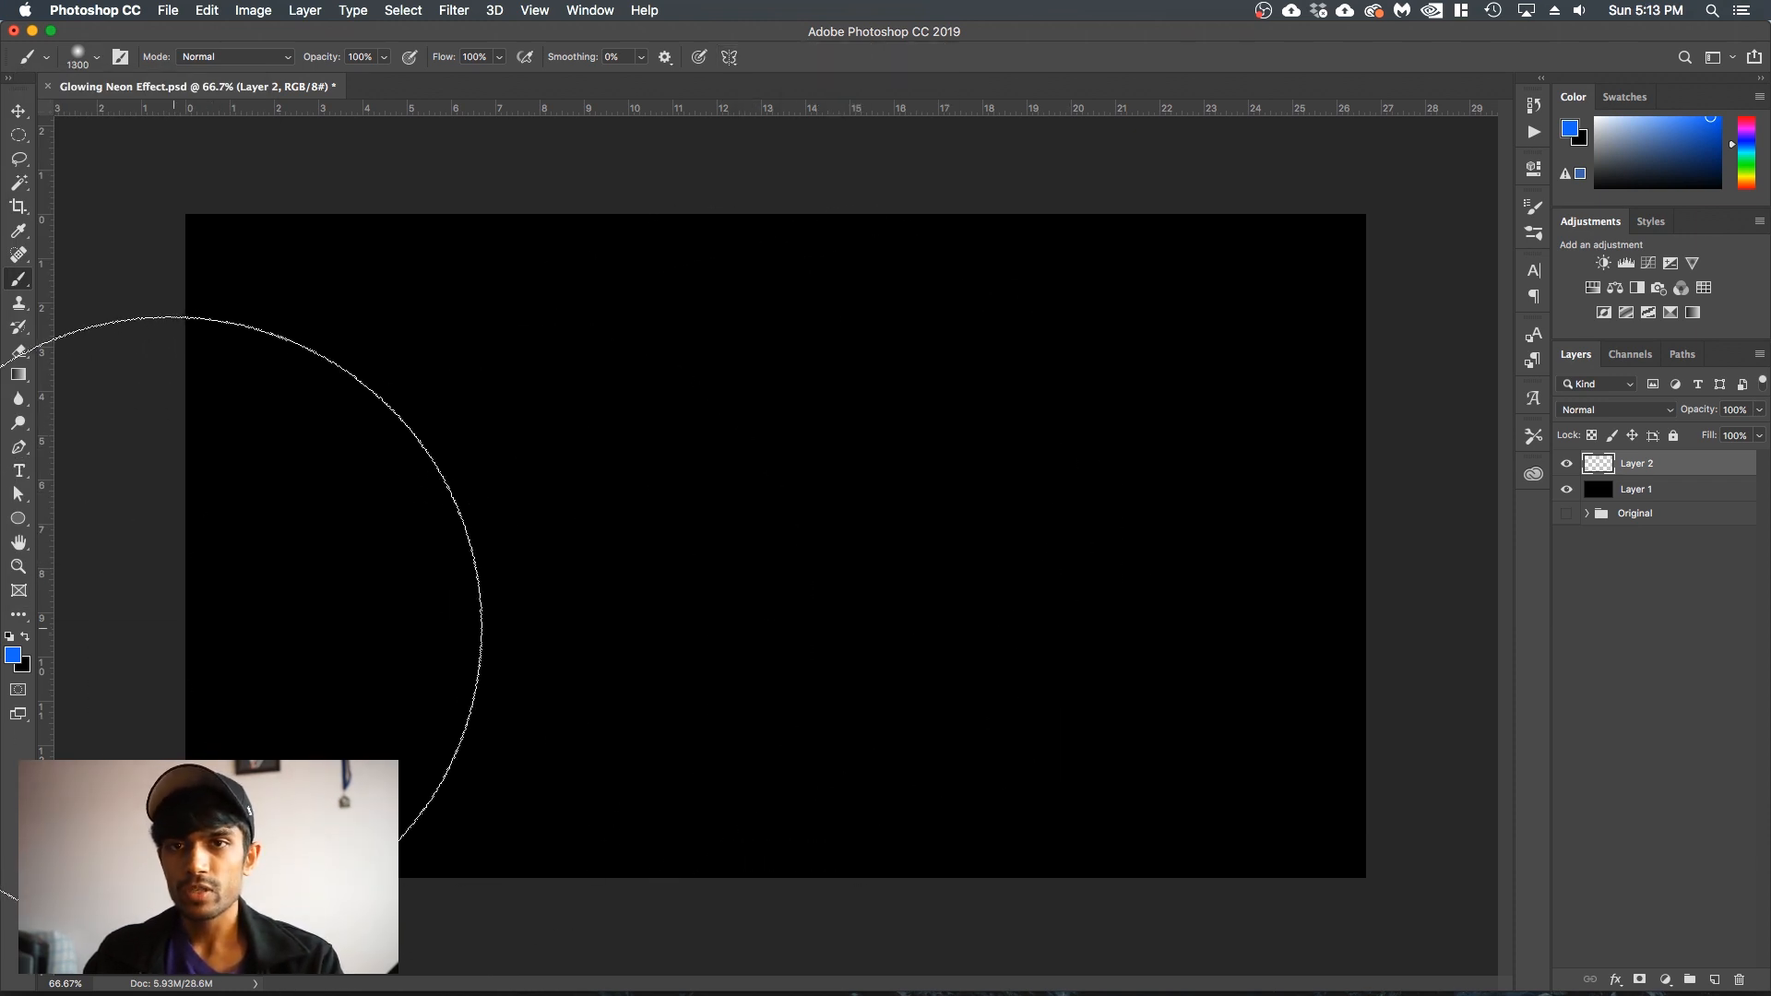
- Use foreground colour #1774ff and paint a single soft brush dab in the middle of the canvas
click(13, 655)
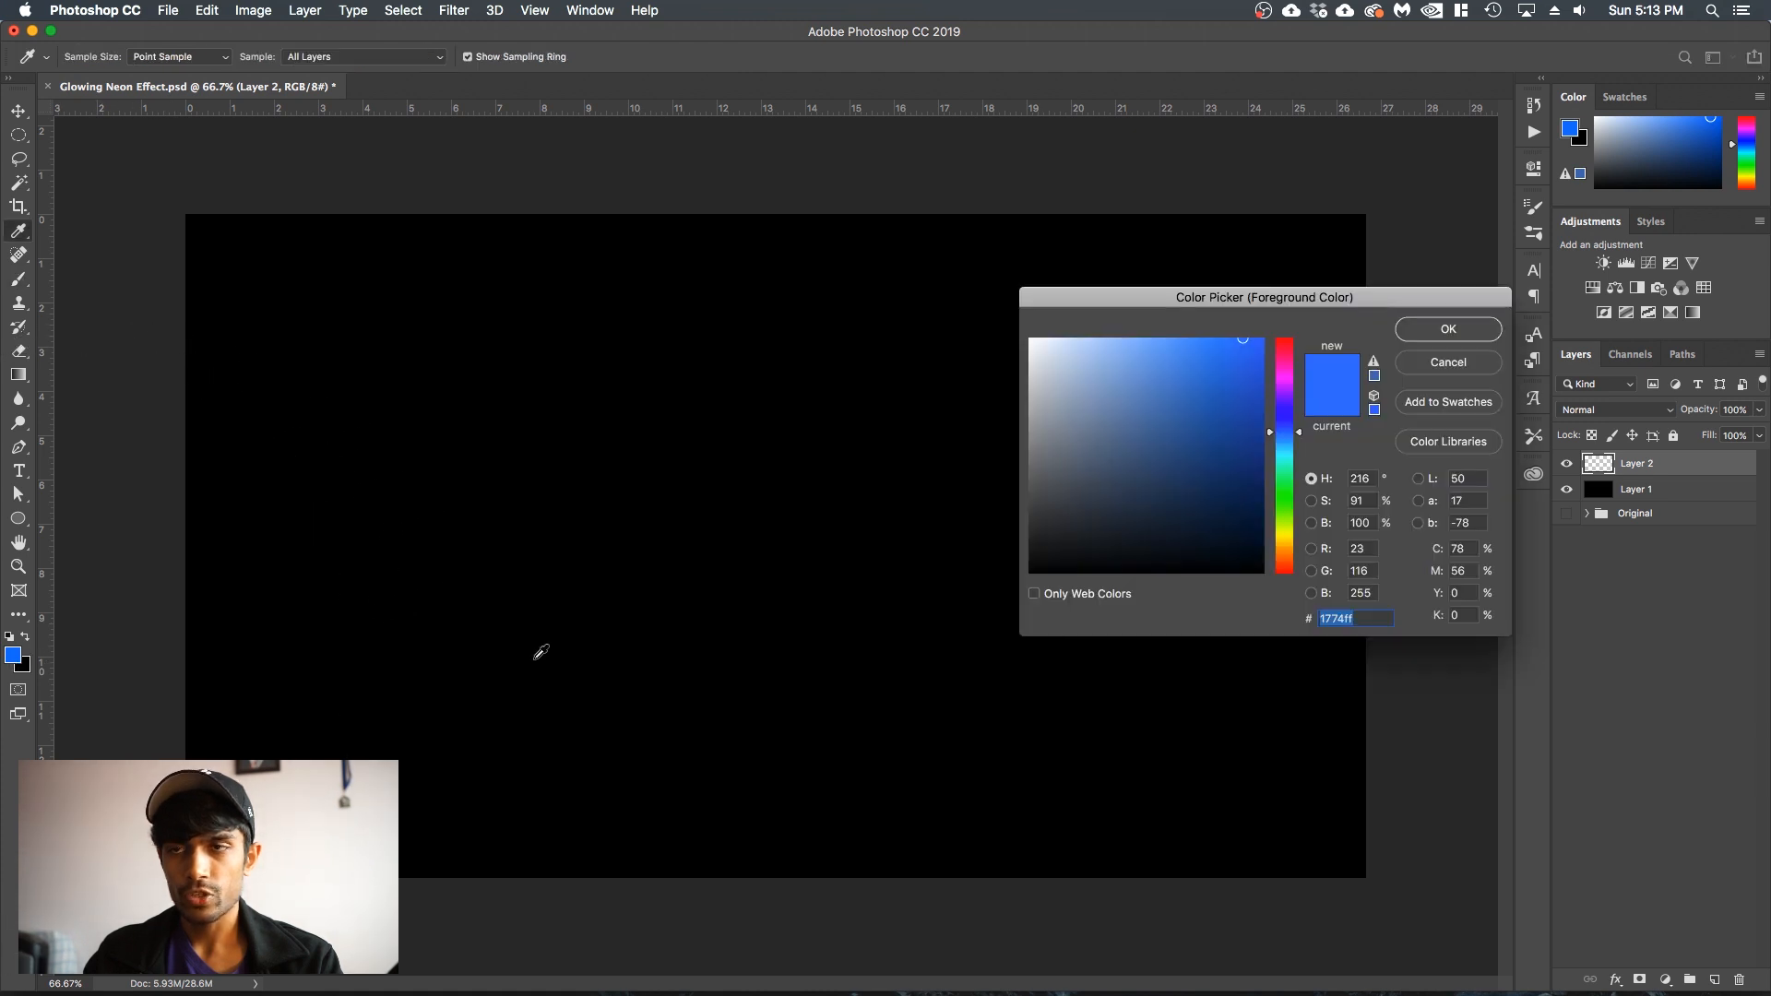
click(1356, 619)
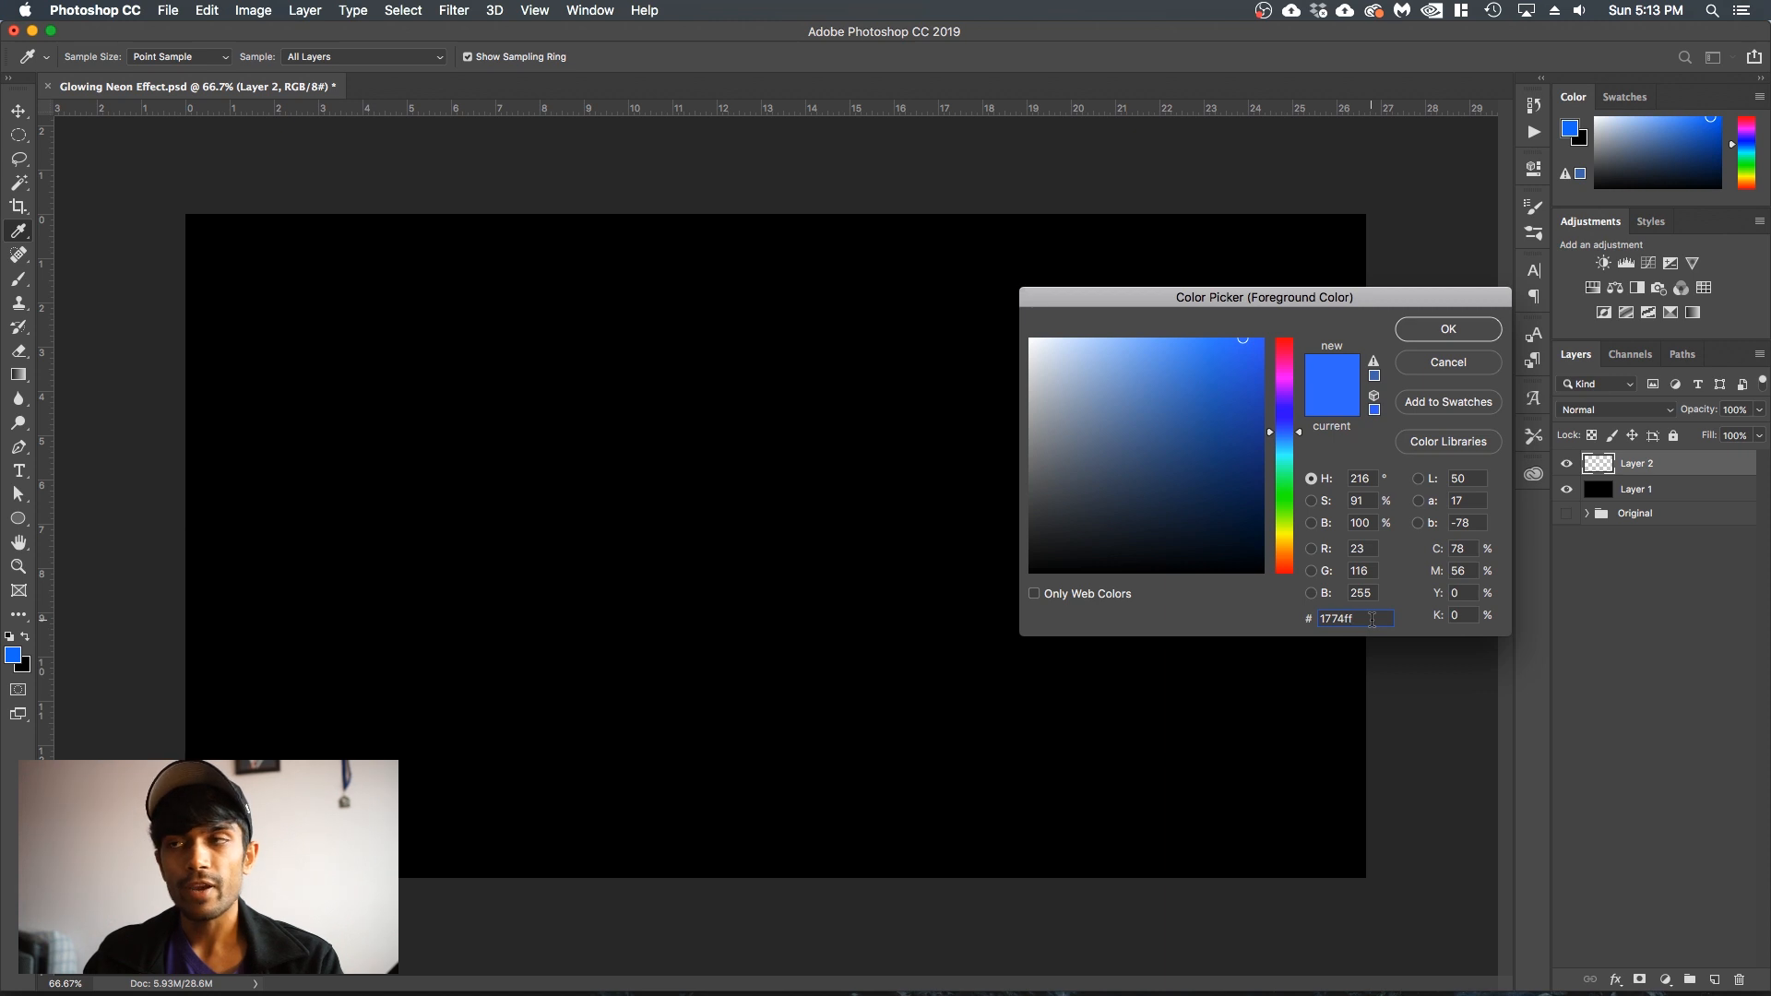
click(1421, 330)
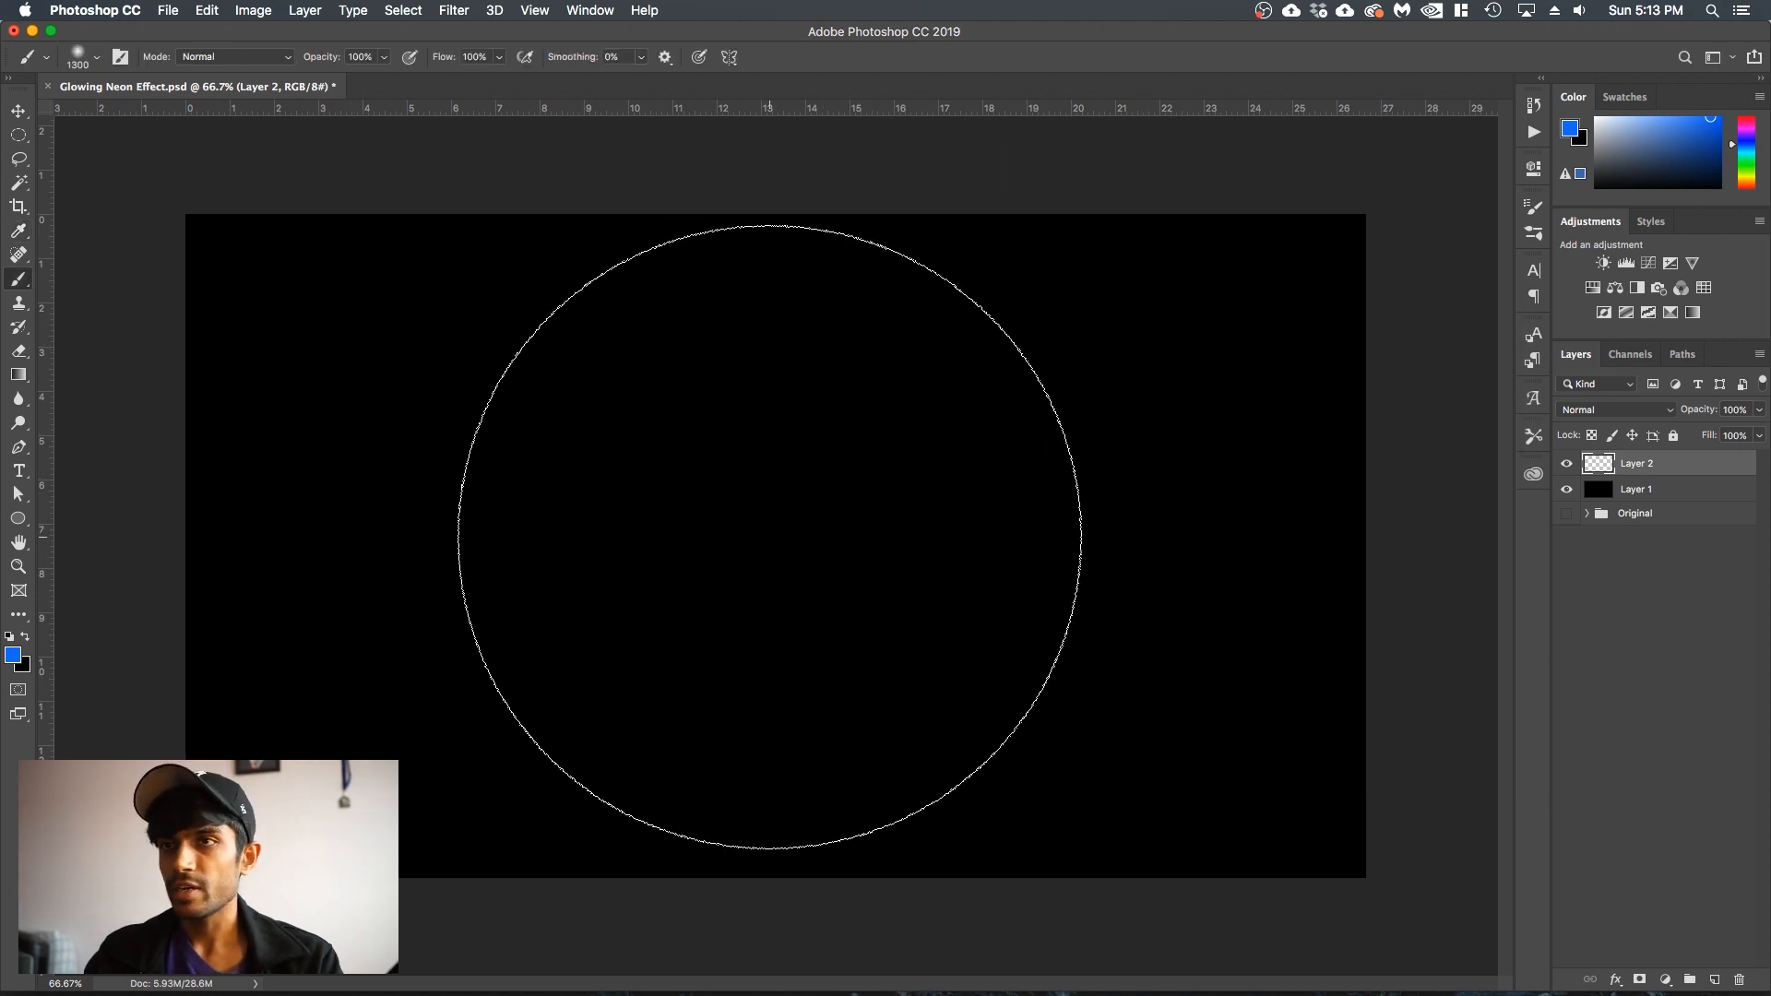
click(767, 538)
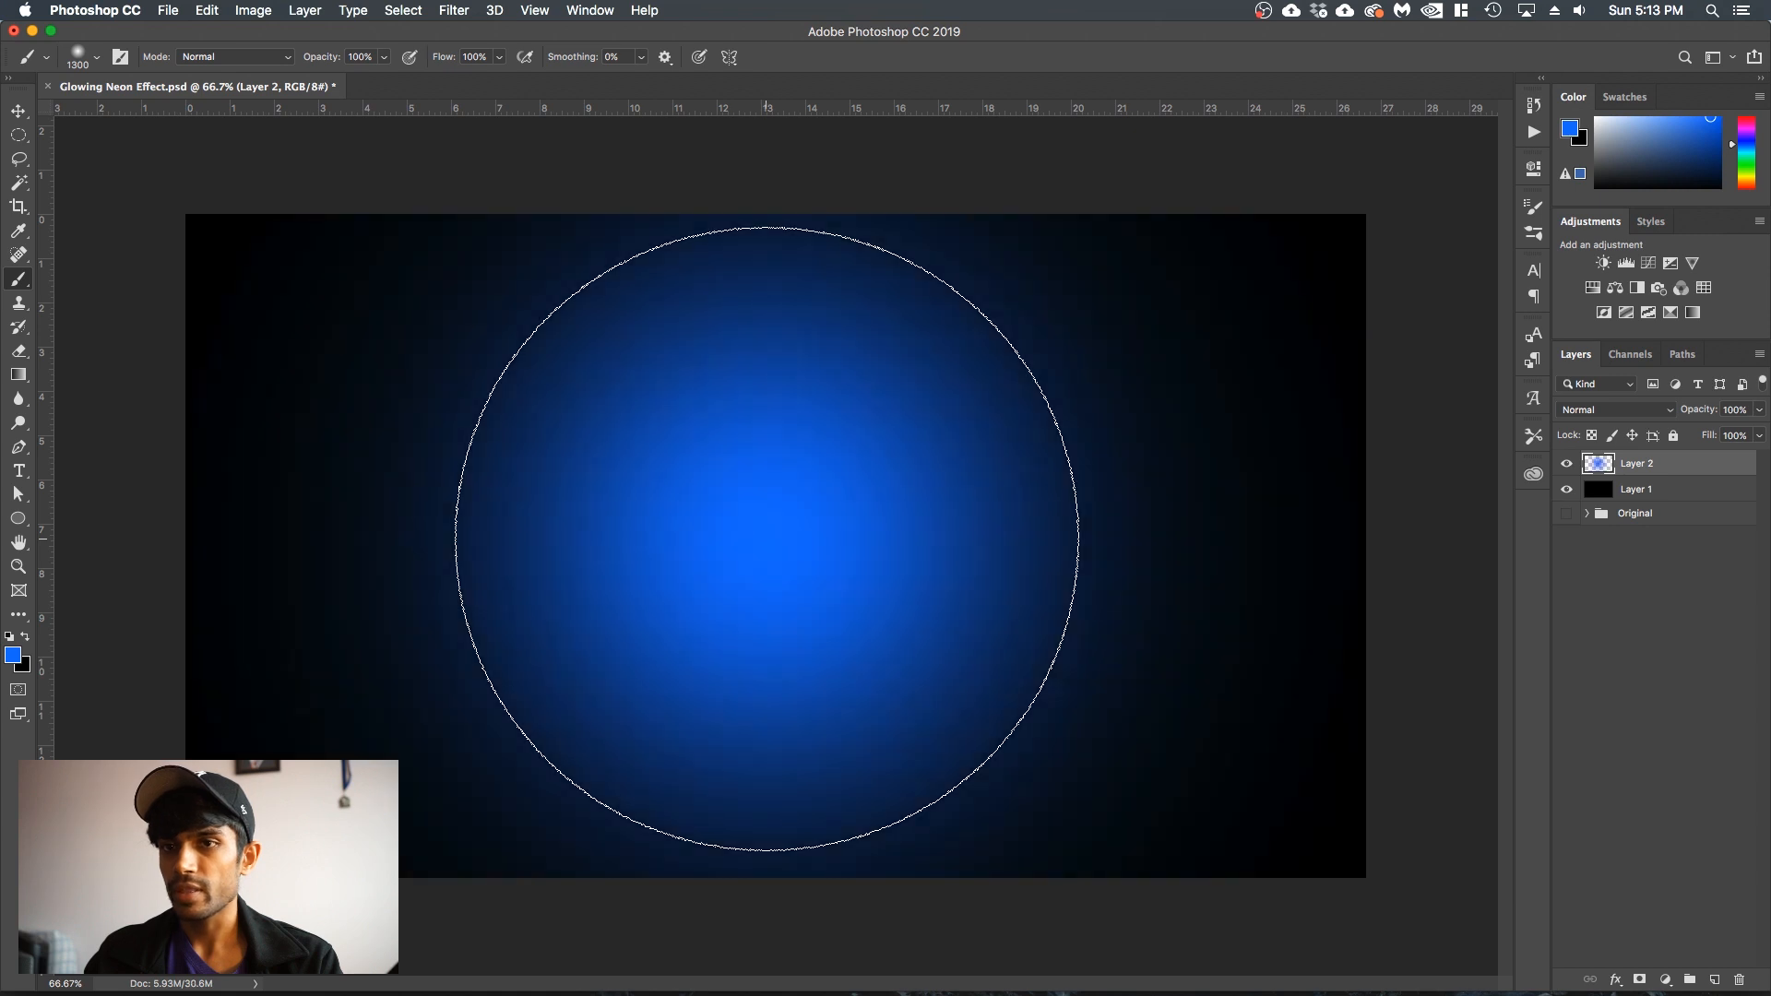
- Set the blue glow layer's opacity to 15%
key(v)
click(1738, 411)
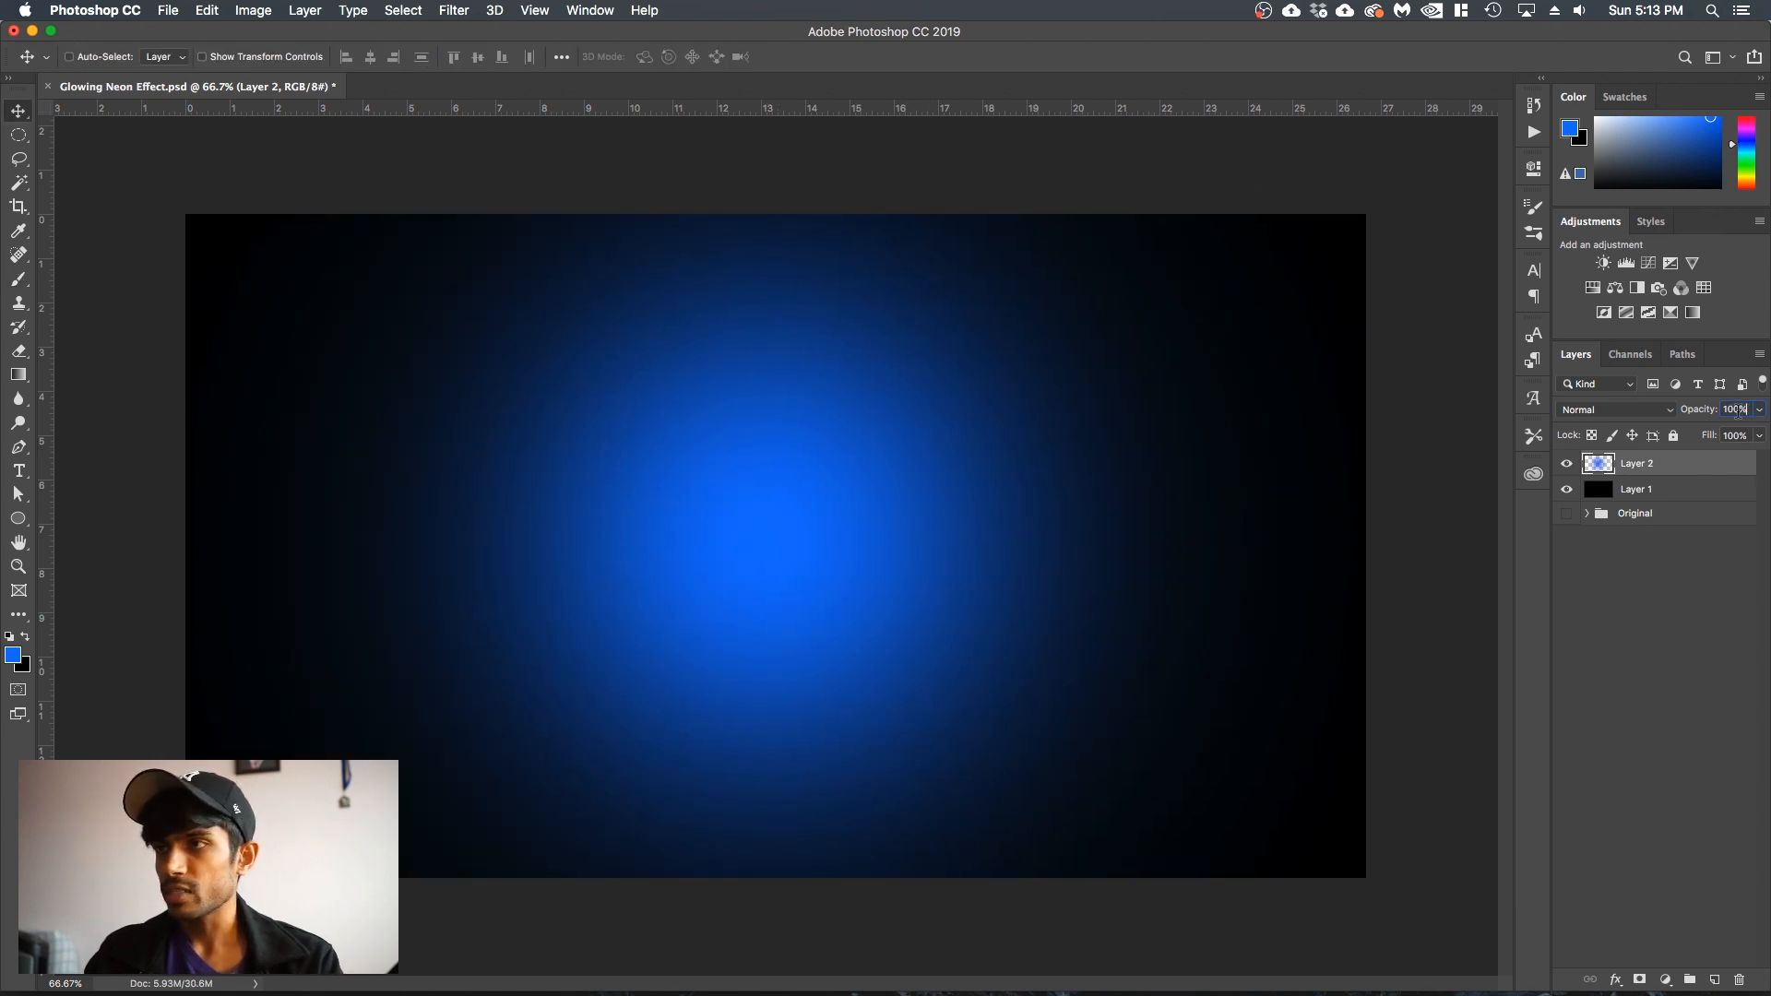
text(15)
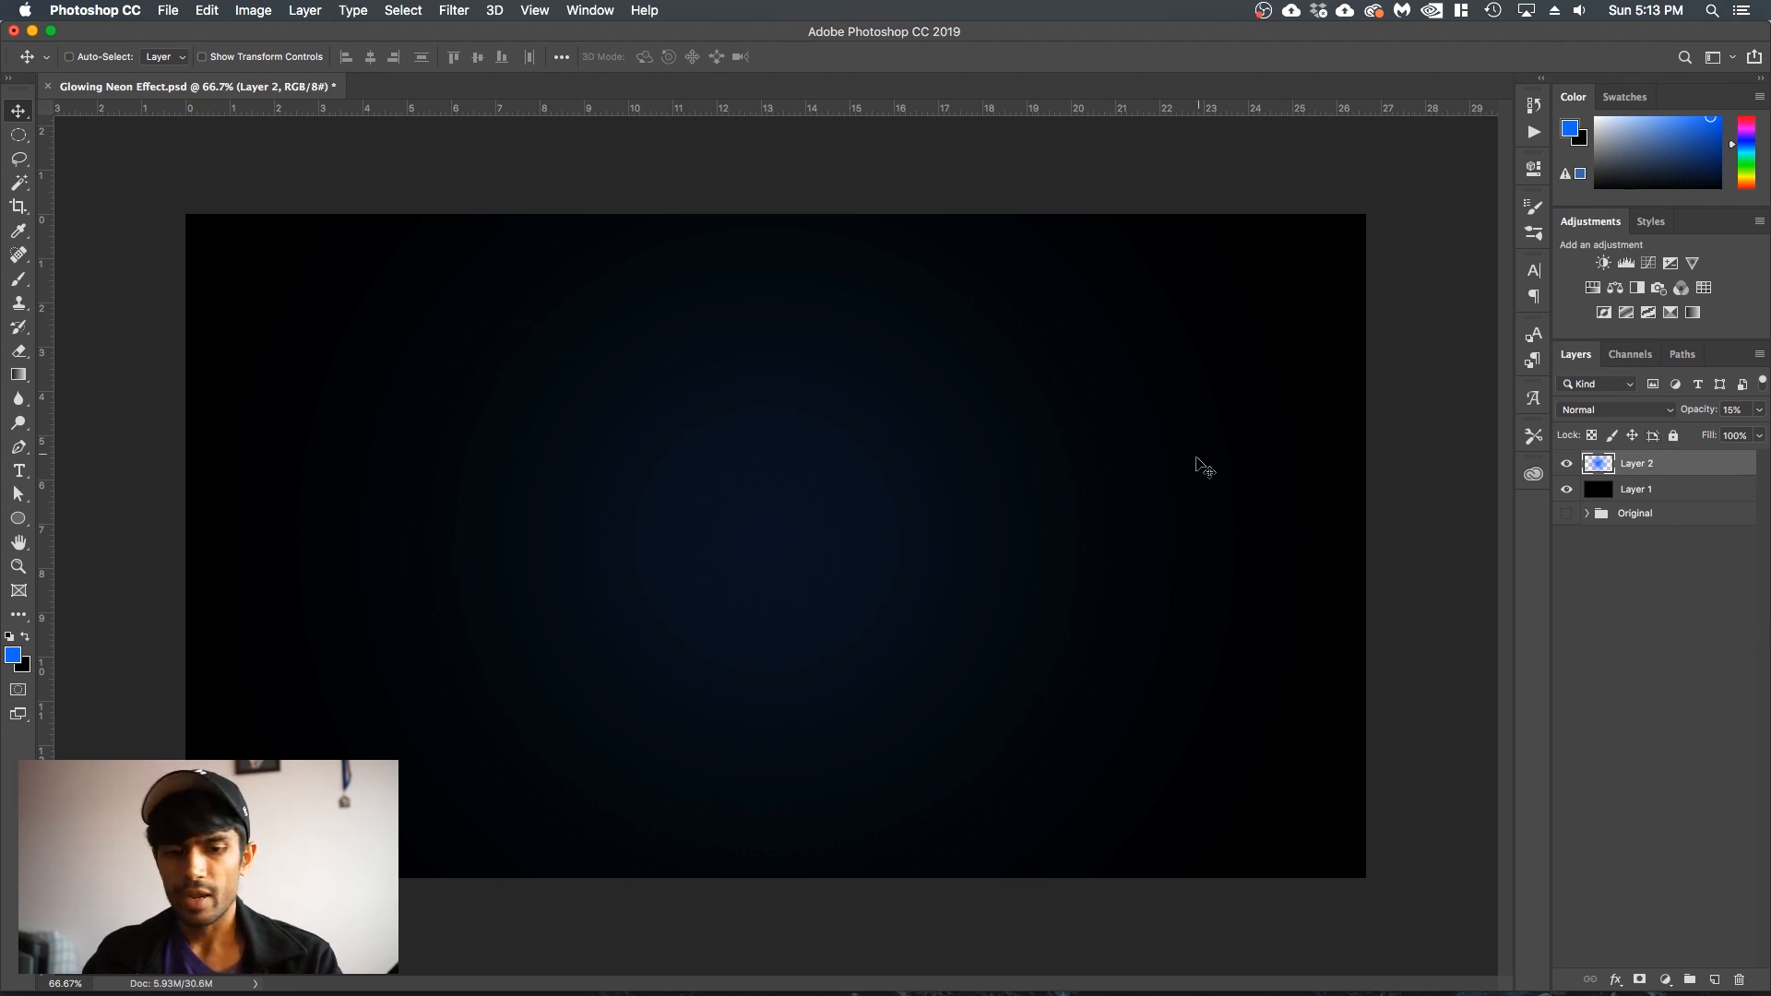
- Scale the blue glow layer up proportionally to about 172% around its centre
key(super+t)
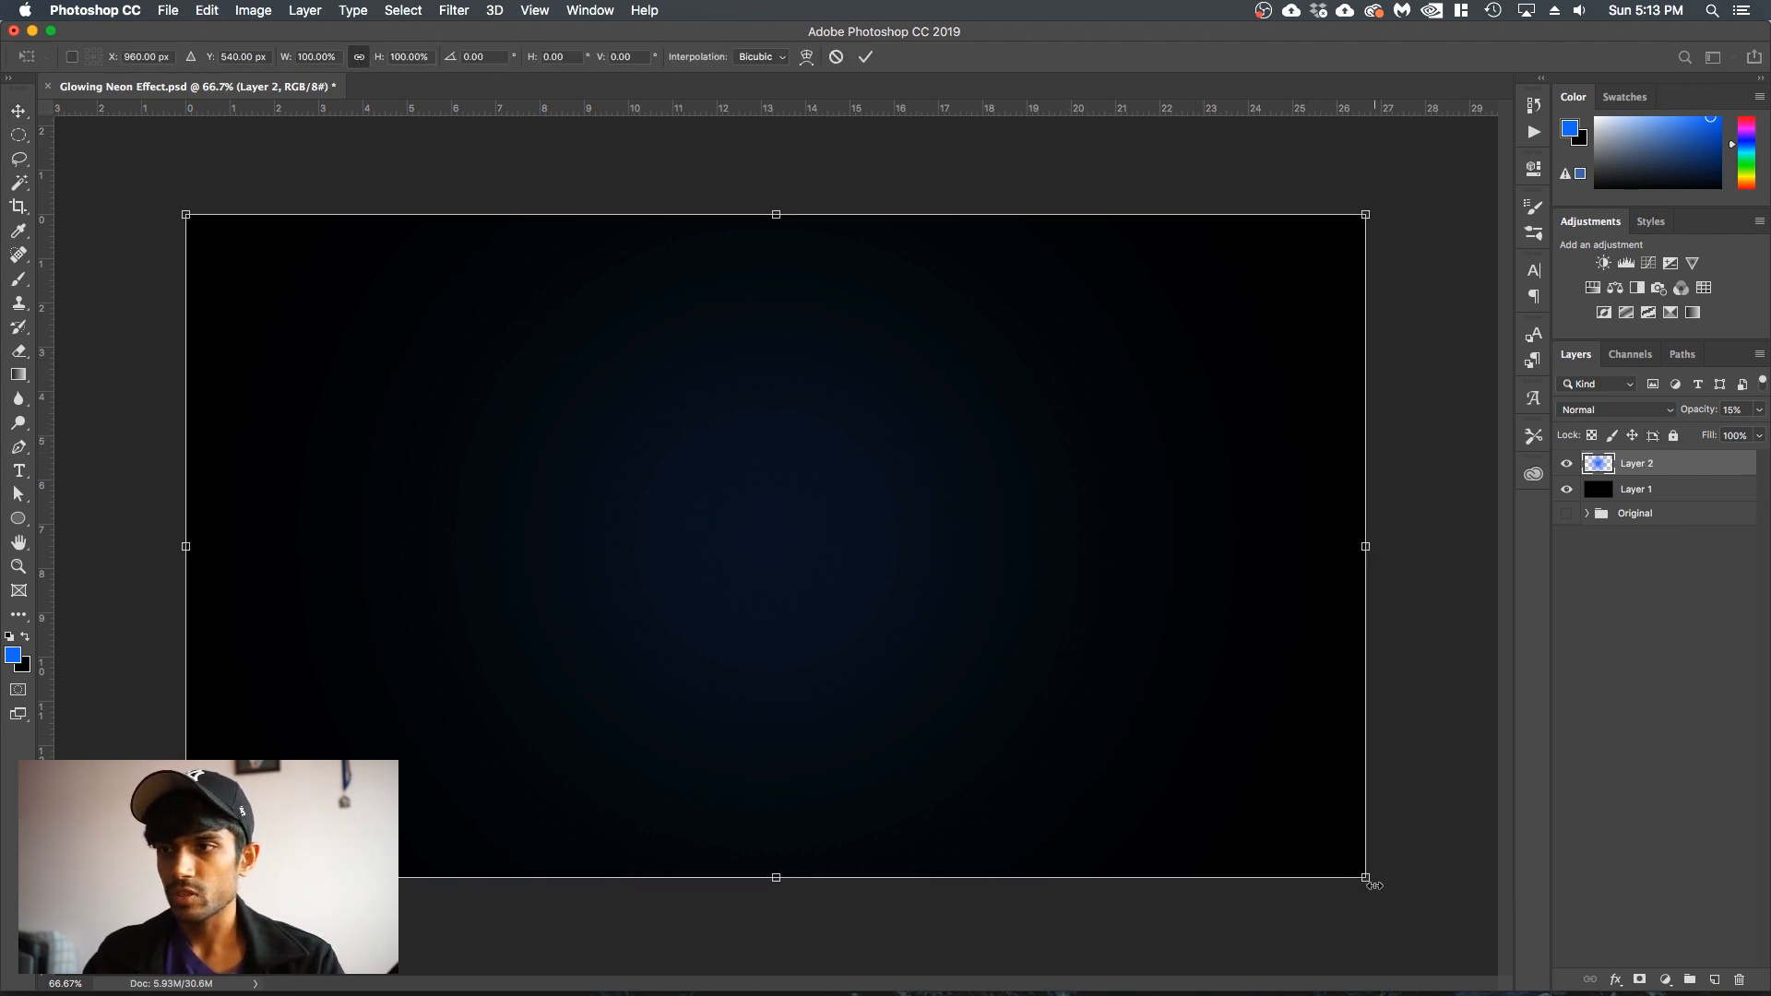
drag(1366, 879, 1470, 904)
key(super+minus)
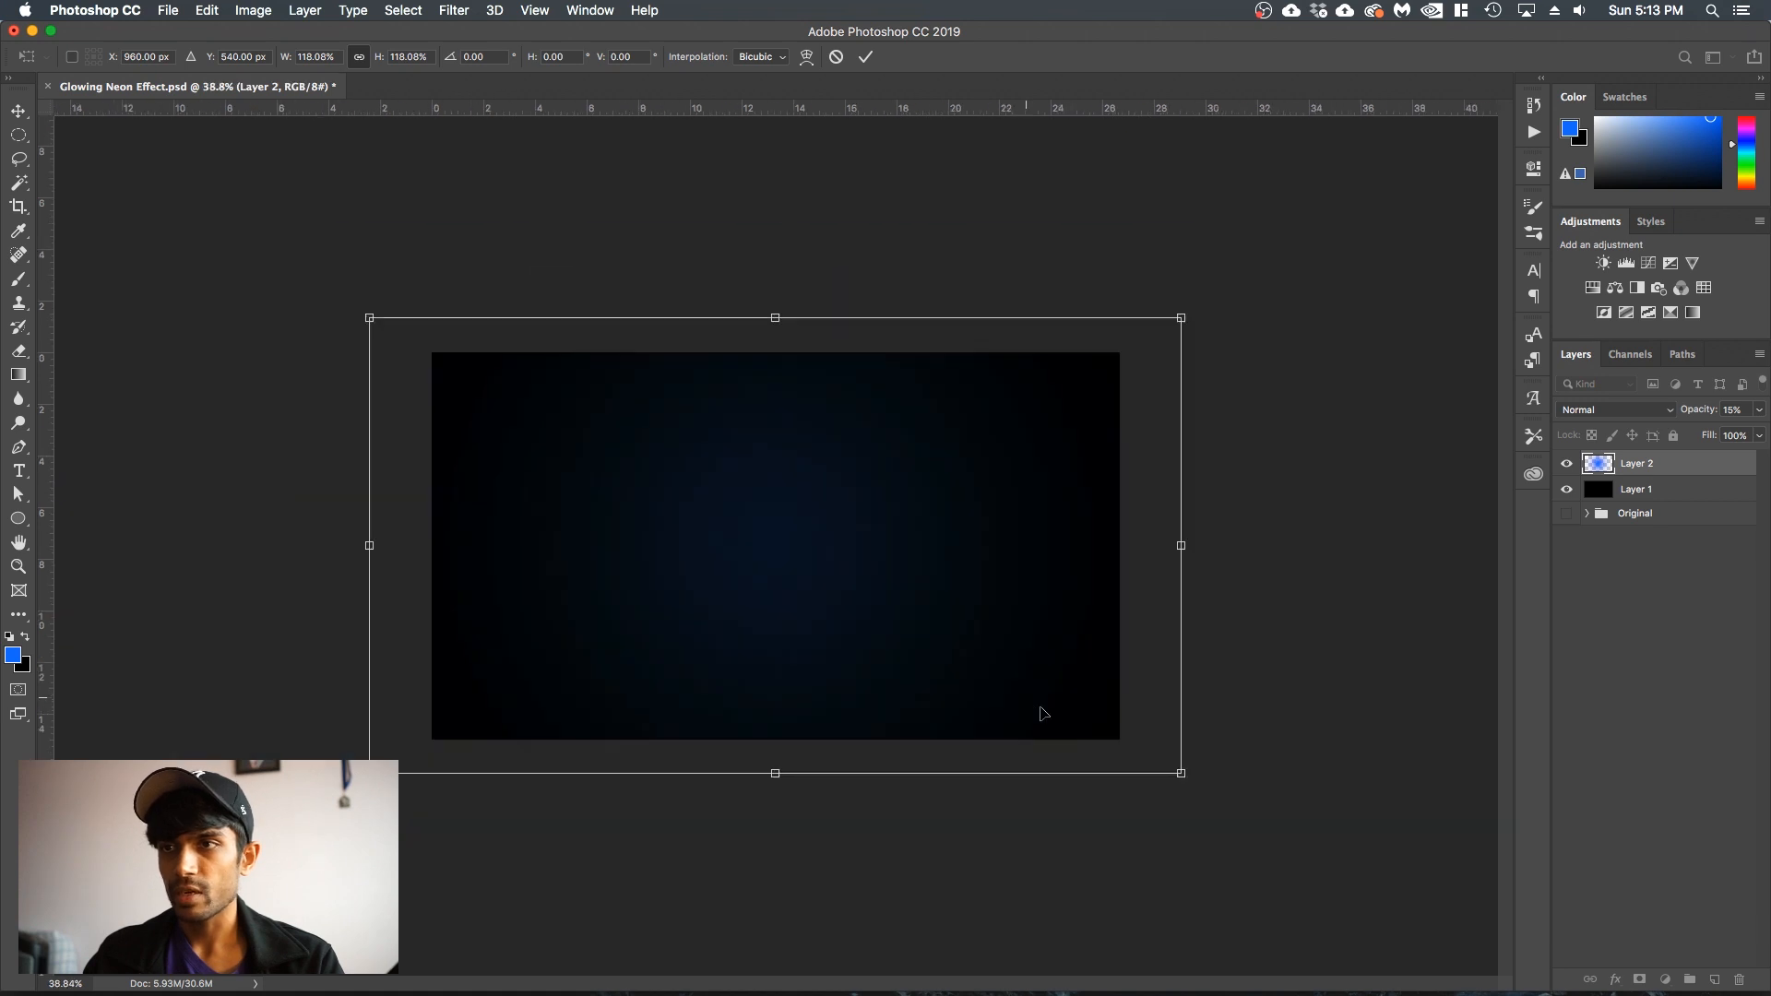
drag(1182, 774, 1366, 877)
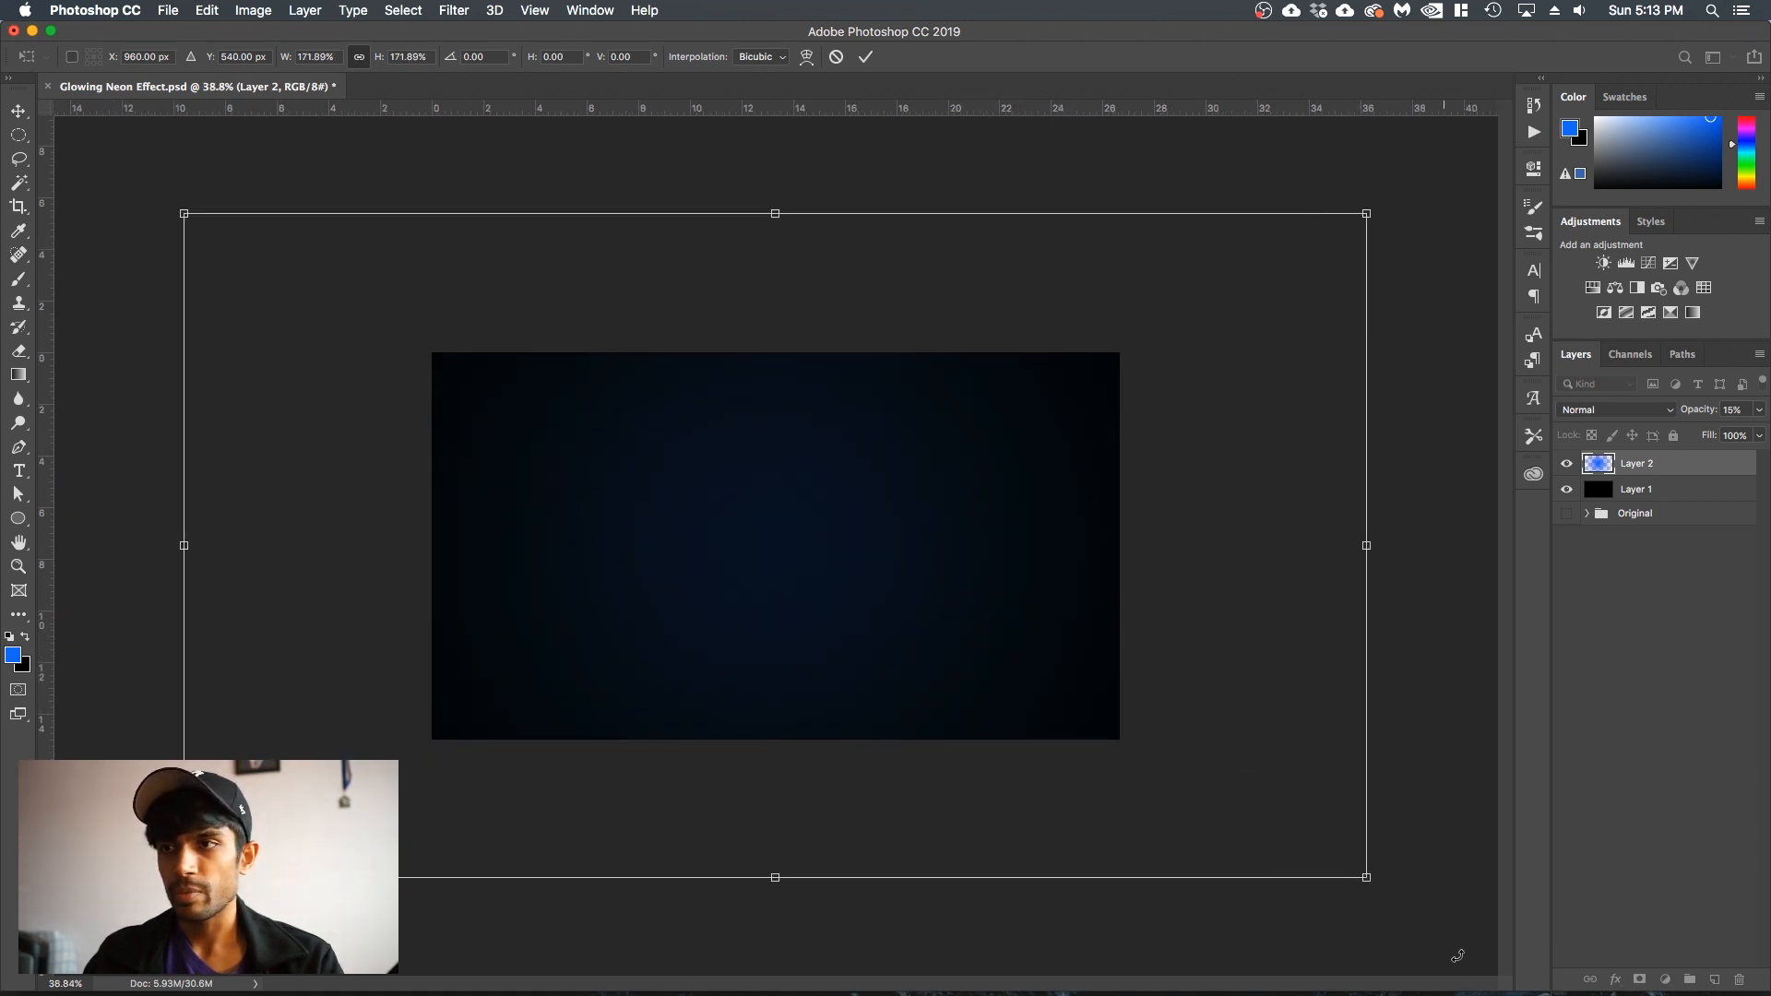
key(Return)
key(super+plus)
key(super+plus)
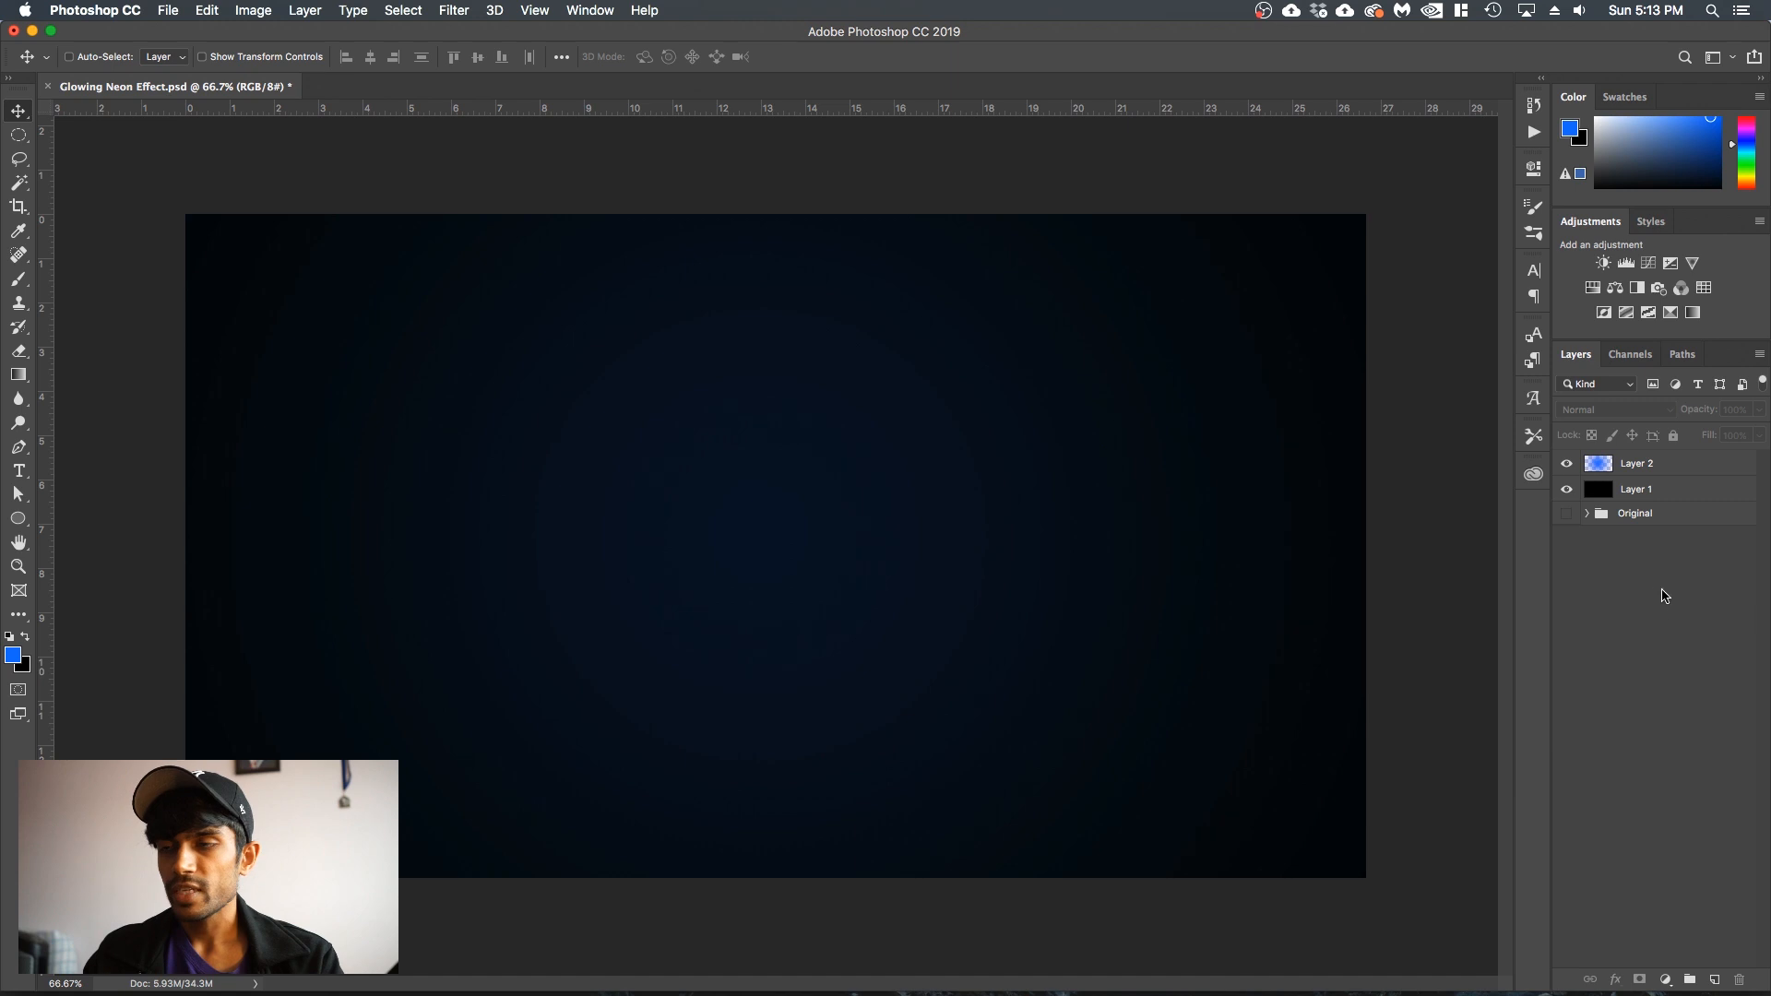
- Add a new layer and set the Ellipse tool to a black fill with no stroke
click(1715, 979)
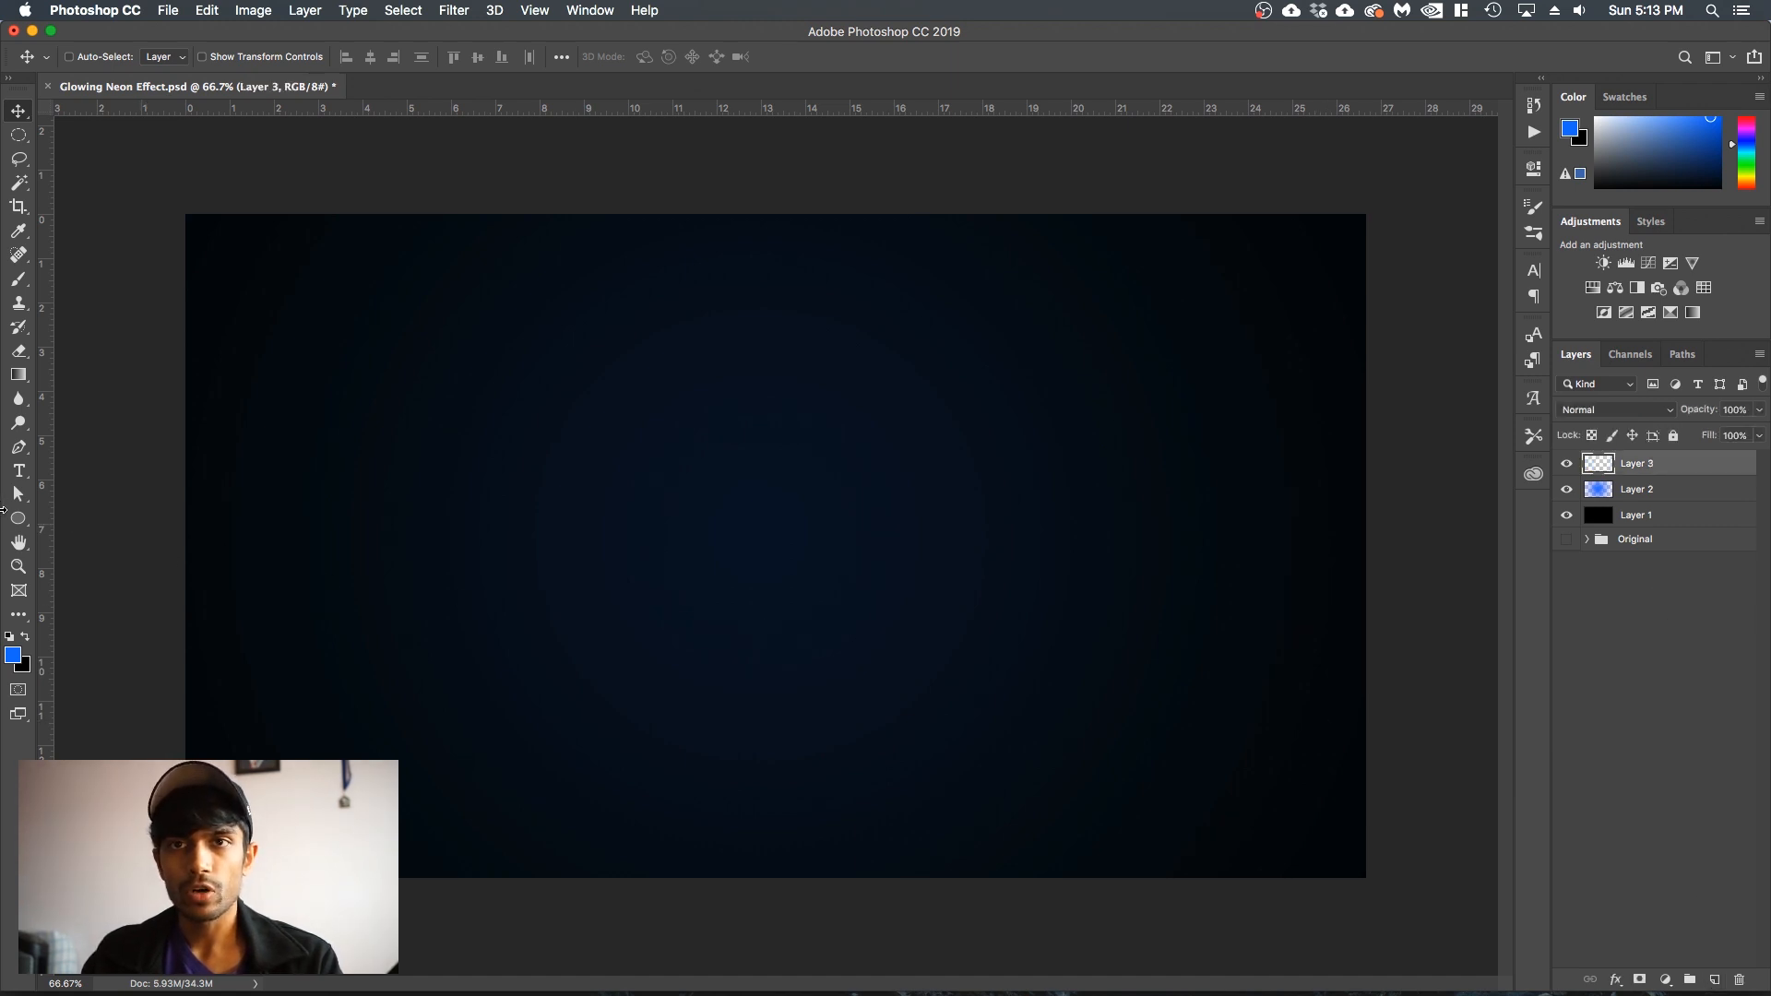
click(18, 519)
right_click(17, 518)
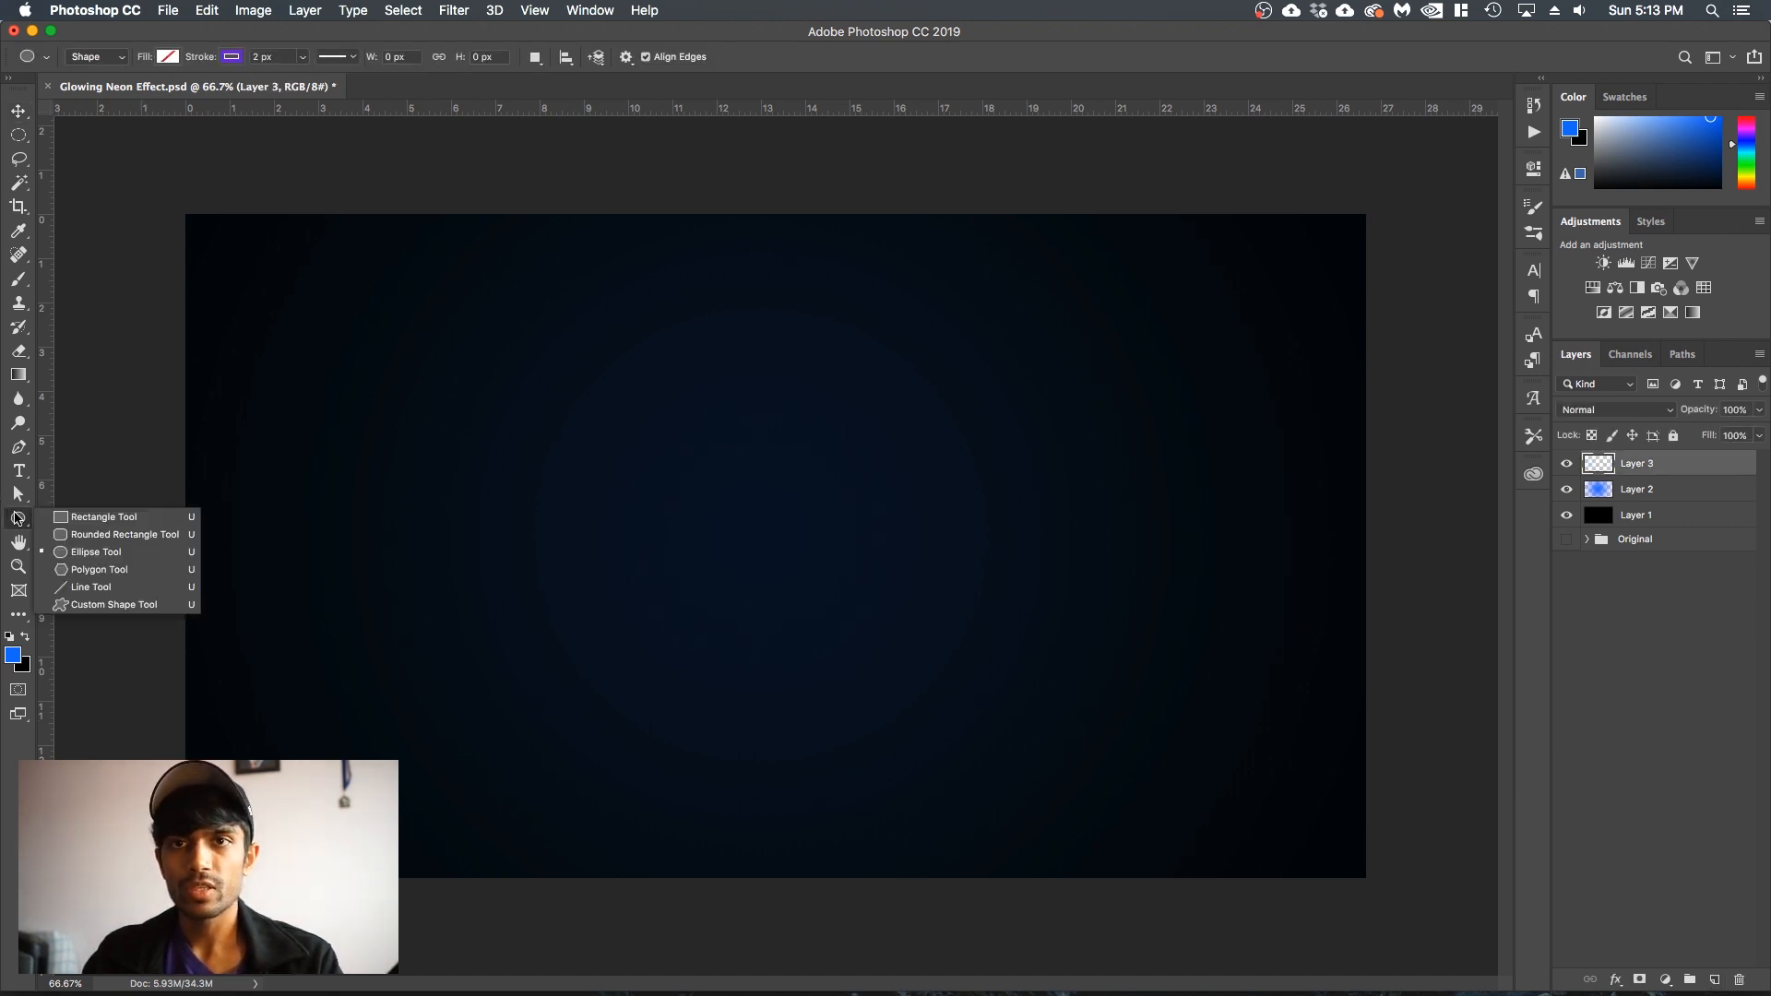
click(87, 552)
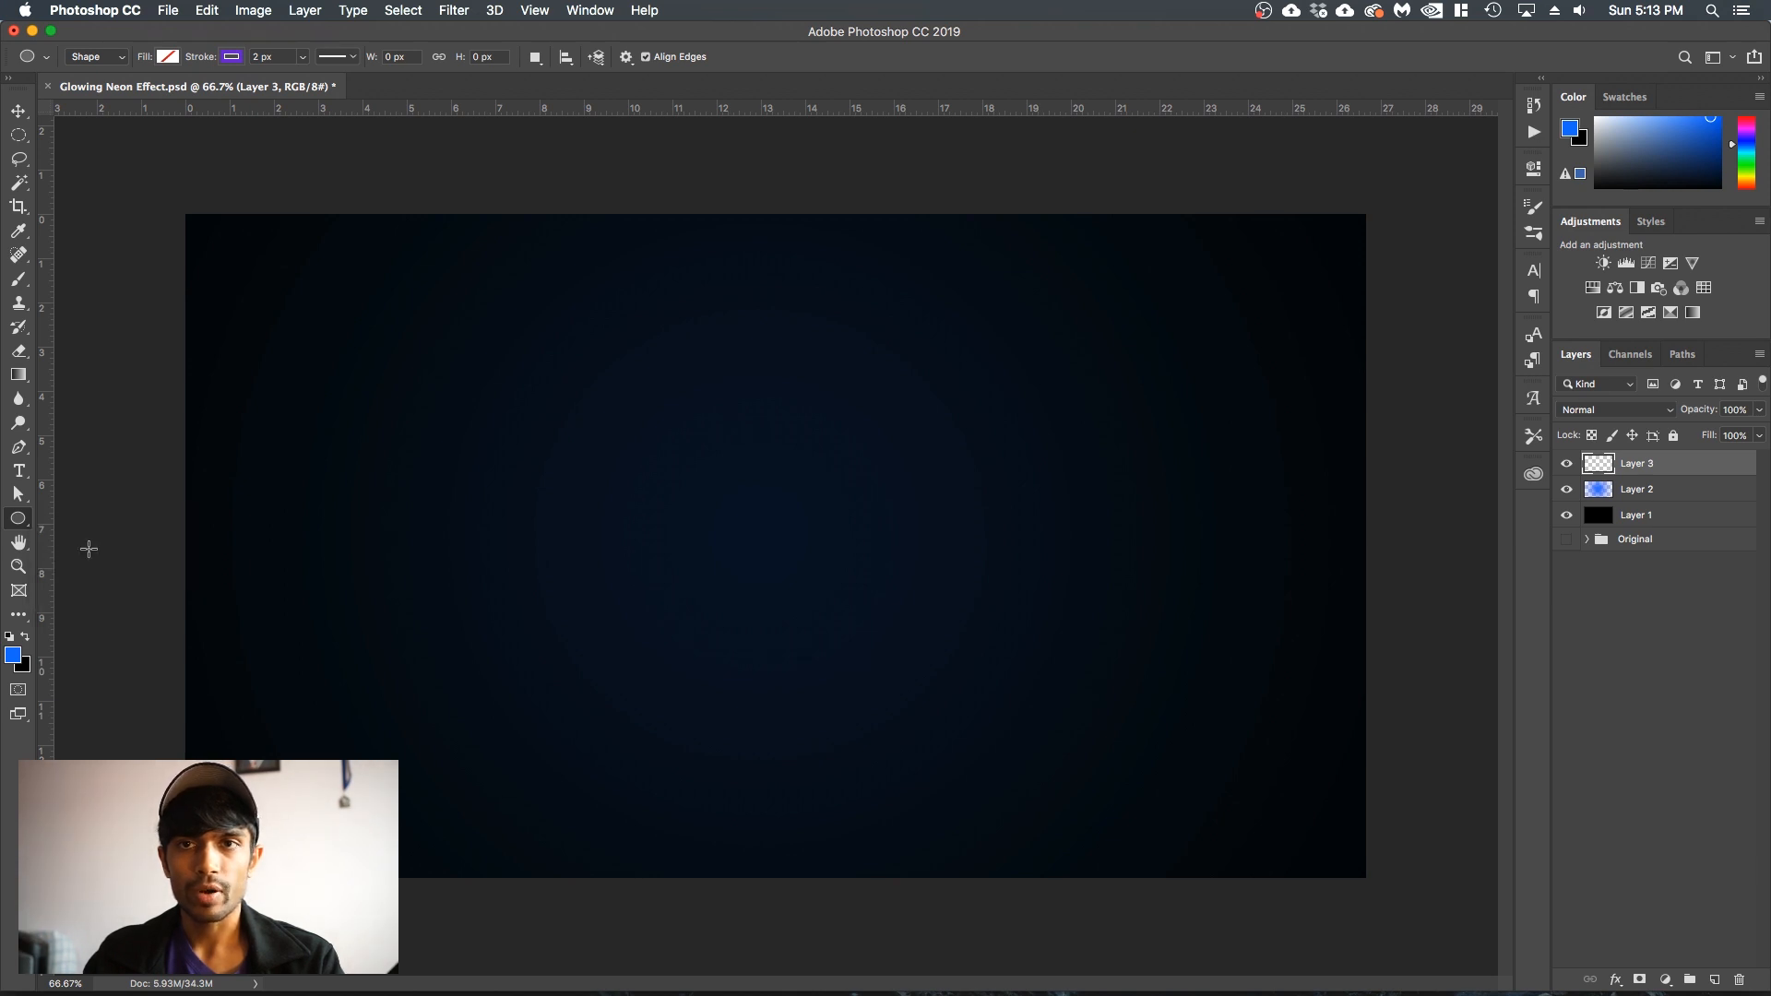
click(230, 56)
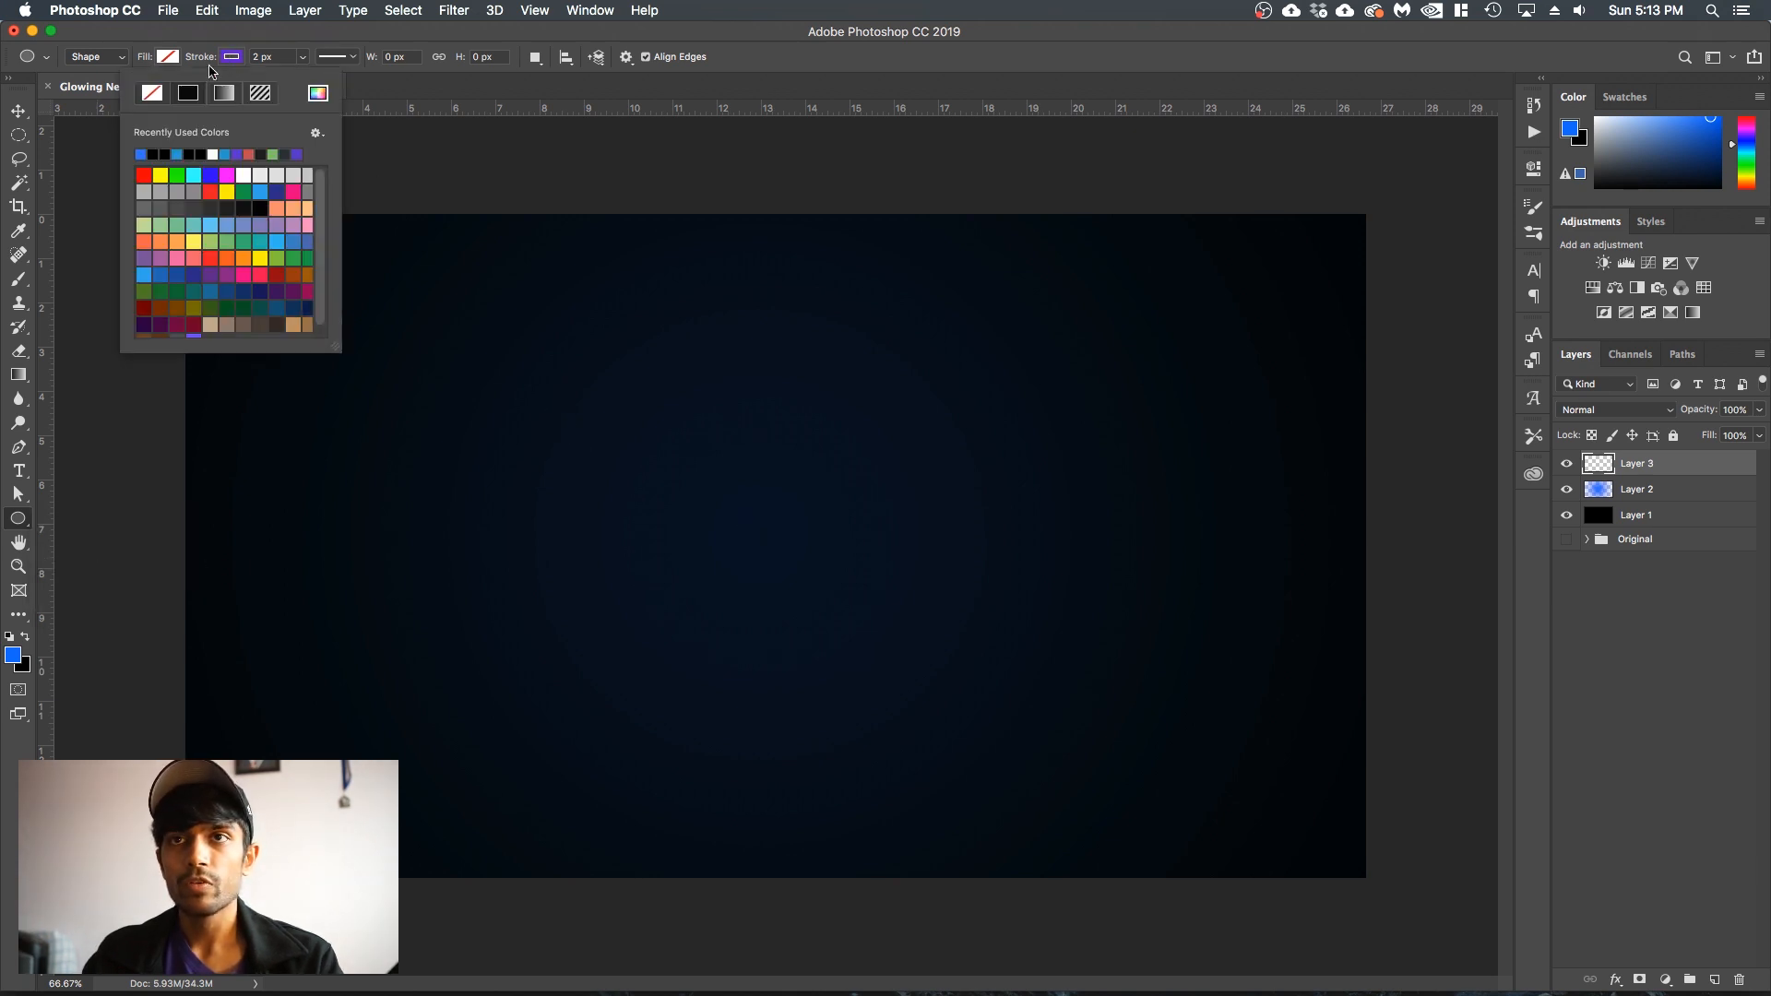
click(154, 95)
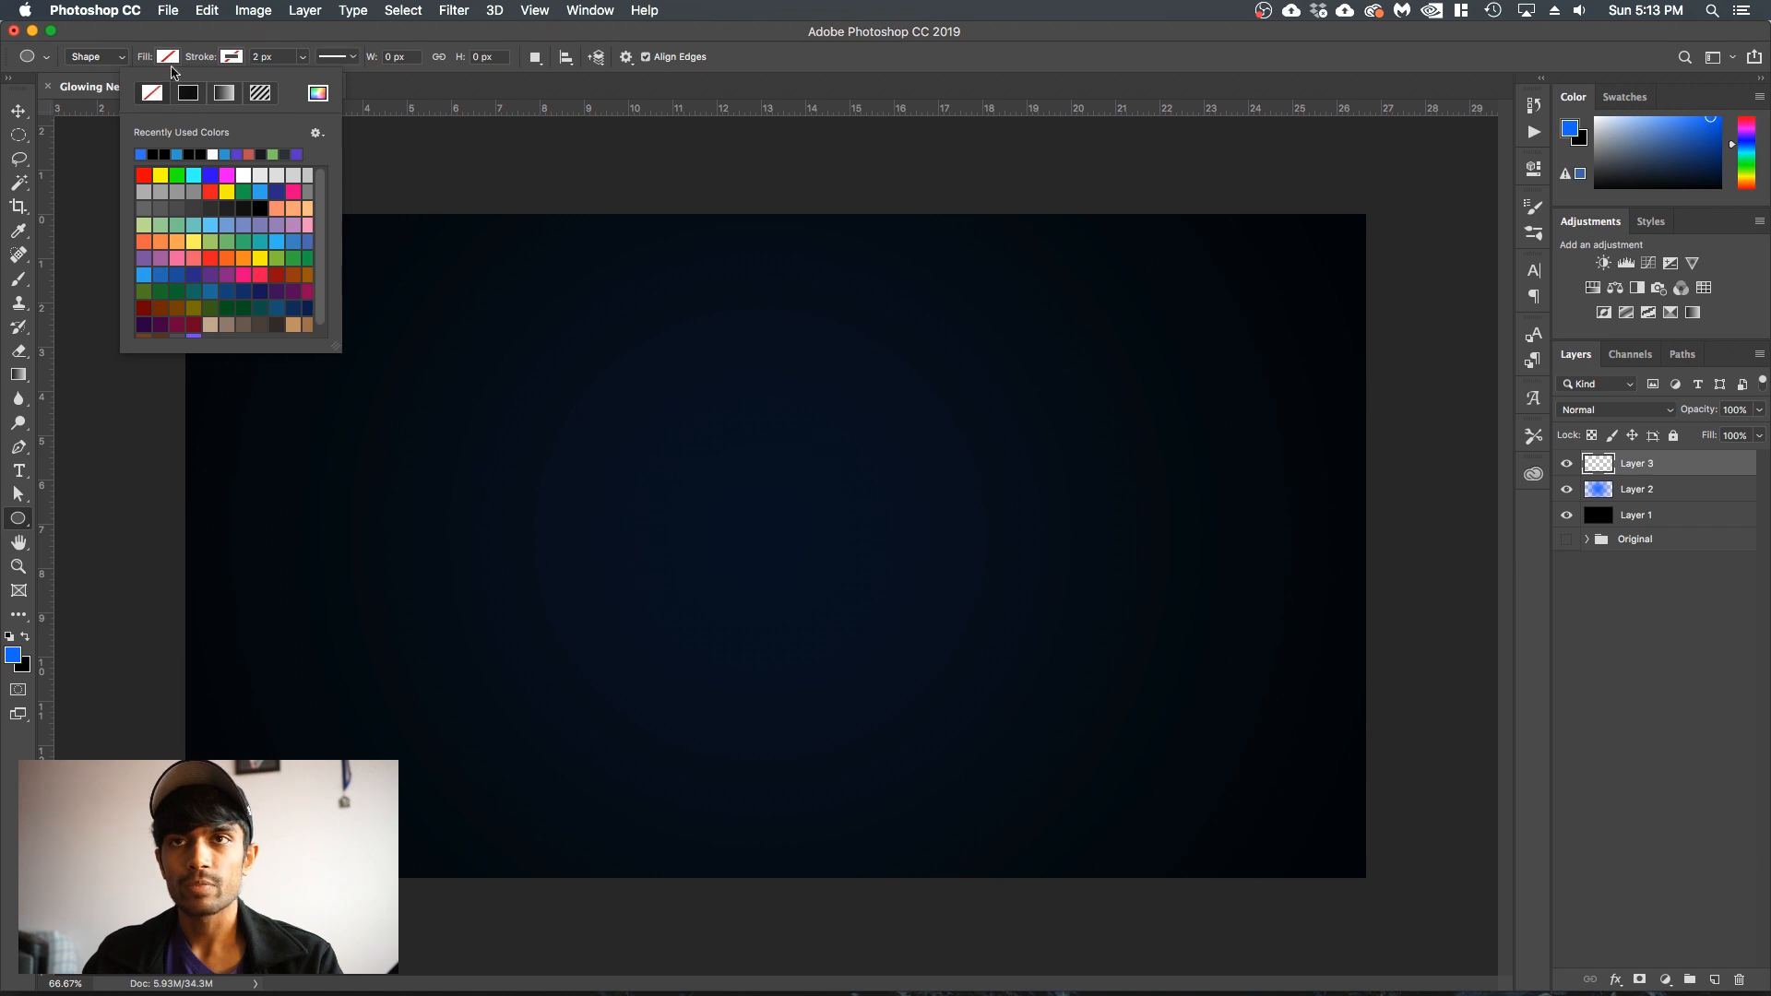
click(169, 56)
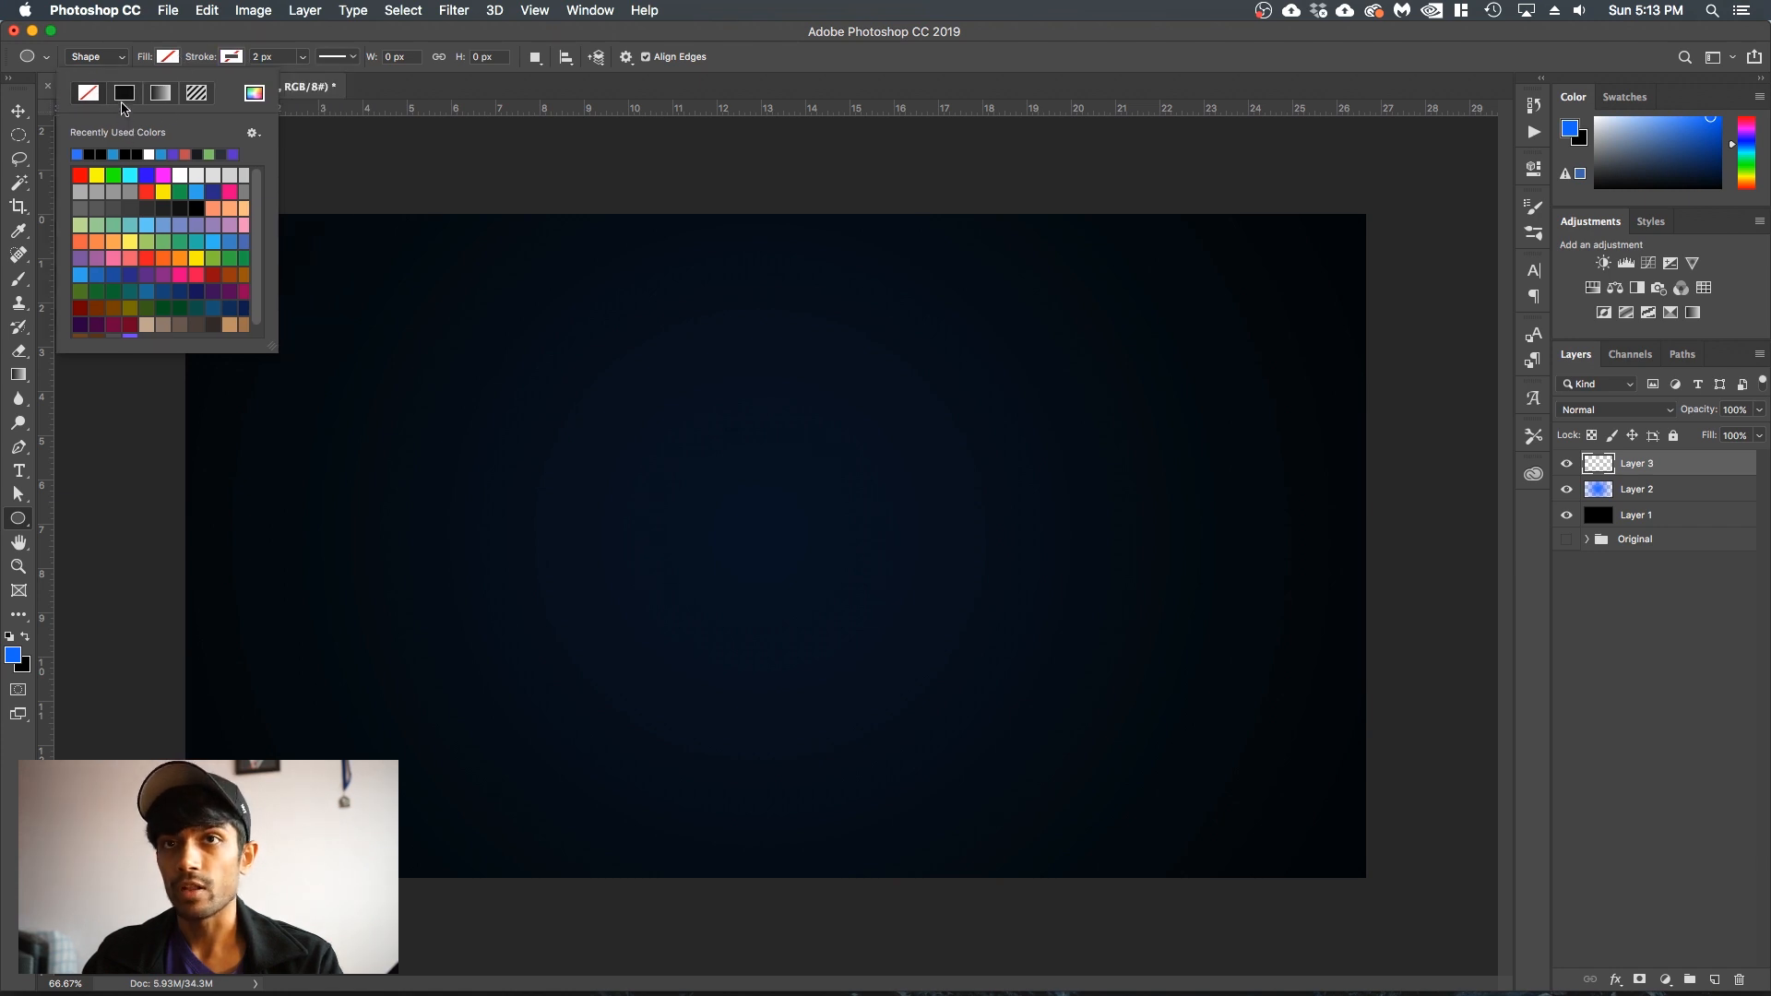
click(89, 155)
click(17, 110)
key(u)
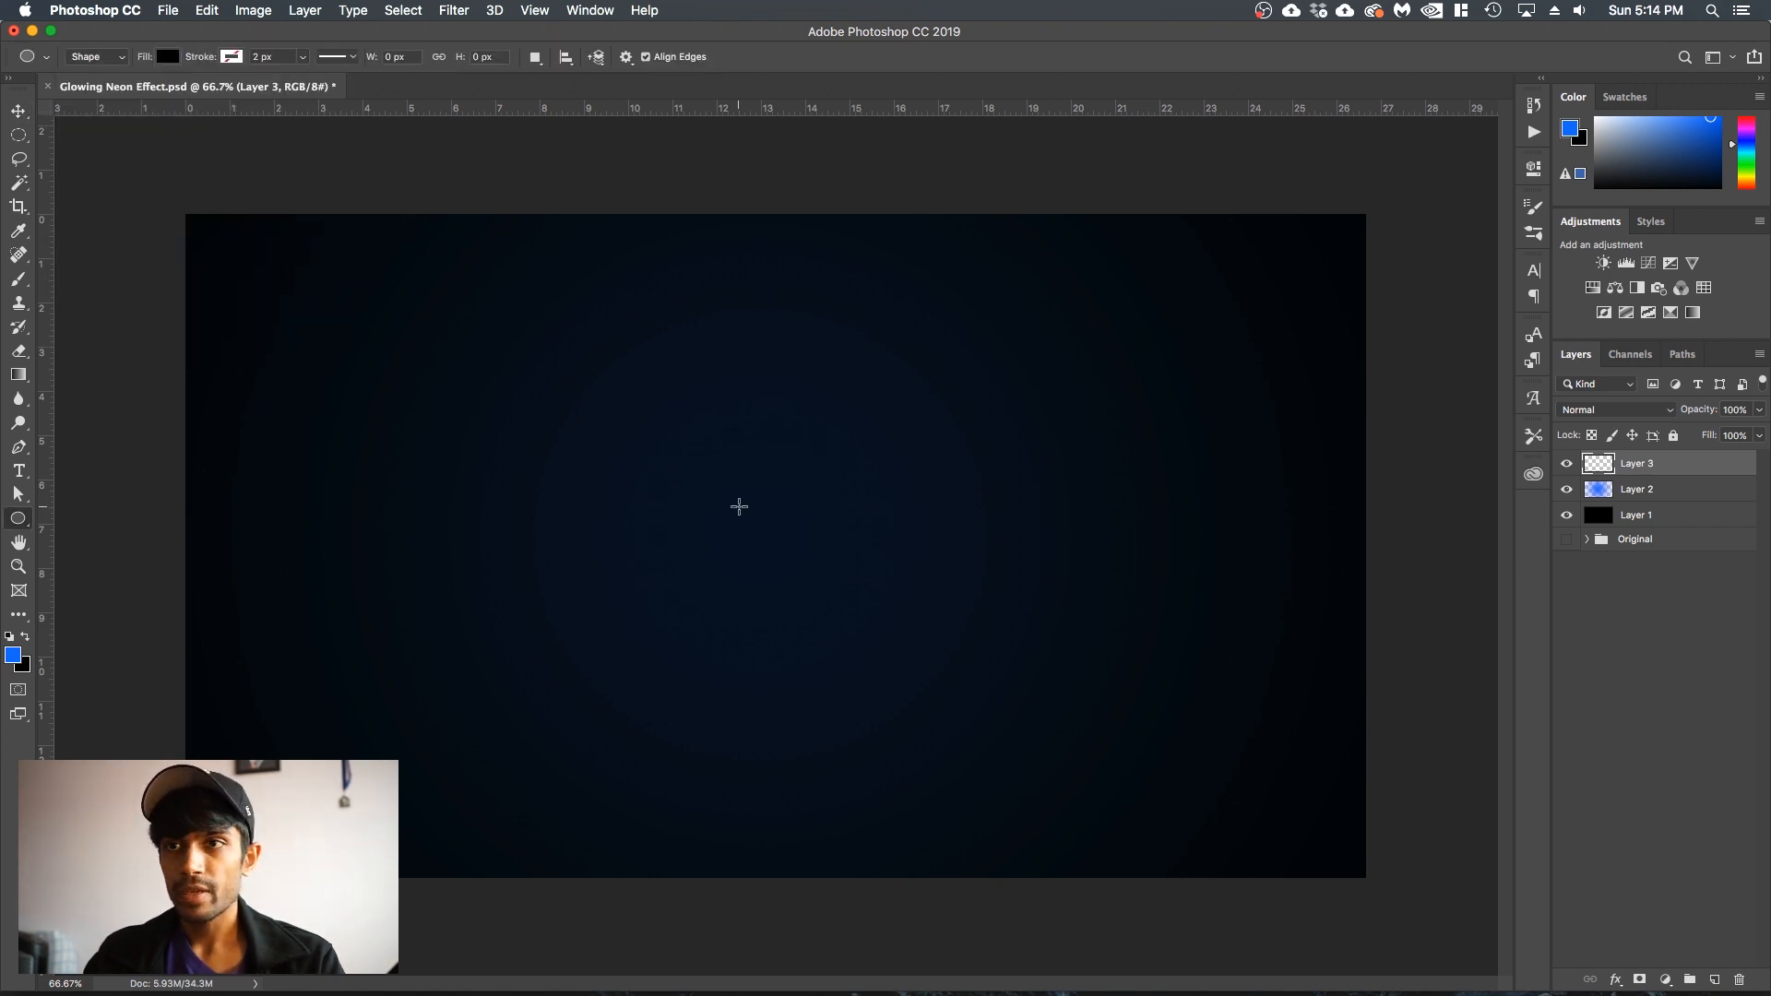
- Draw a black circle about 664 px in diameter and move it near the middle of the canvas
drag(739, 507, 972, 707)
key(v)
drag(739, 475, 741, 497)
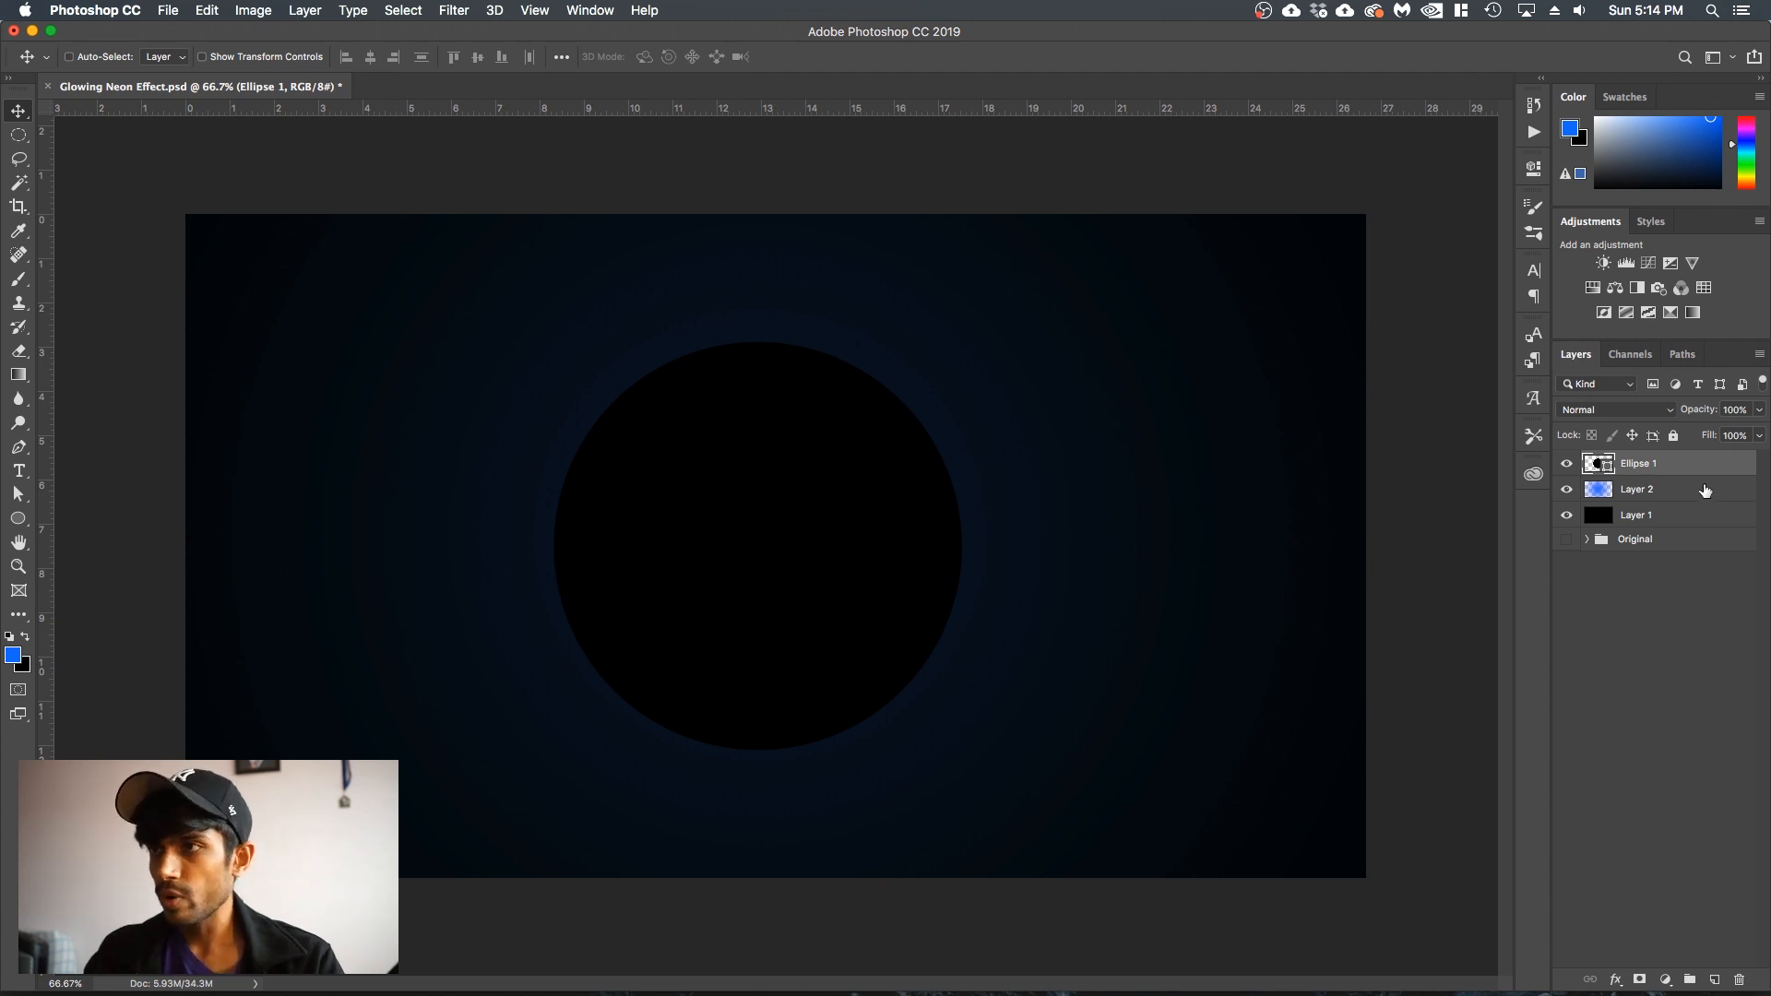
- Rename the circle's layer as Fill and duplicate it as a layer named Border
double_click(1638, 463)
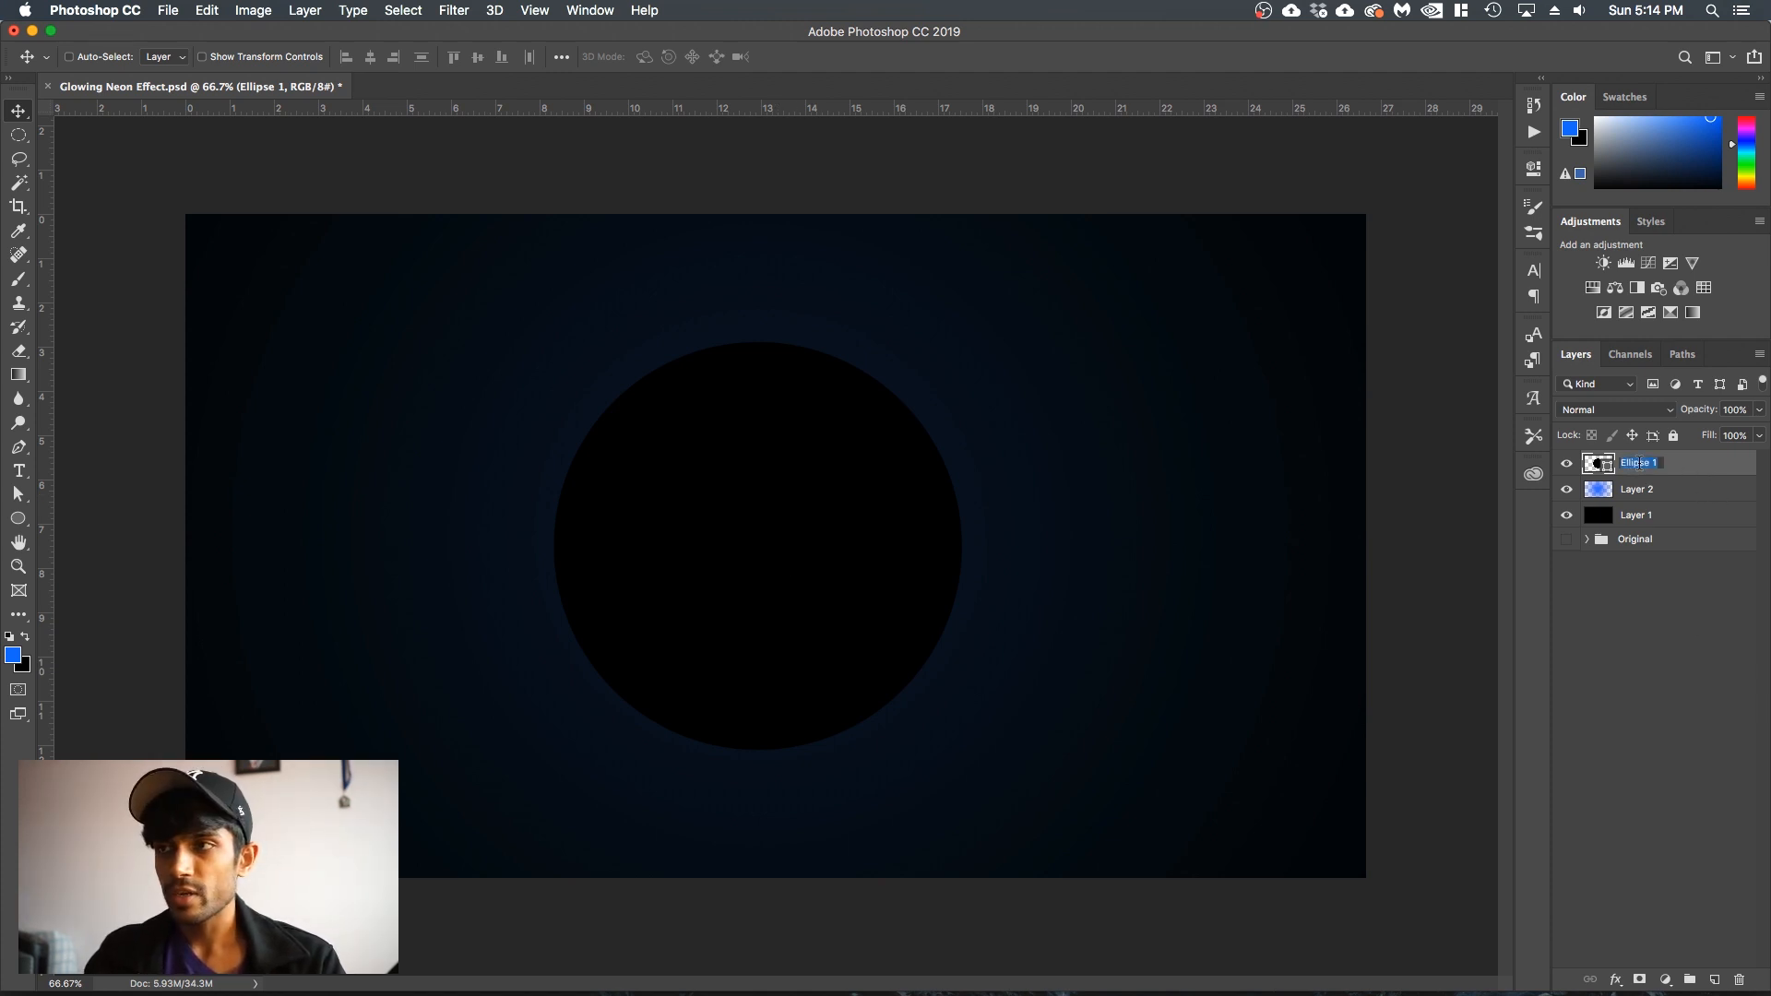
text(Fill)
key(Return)
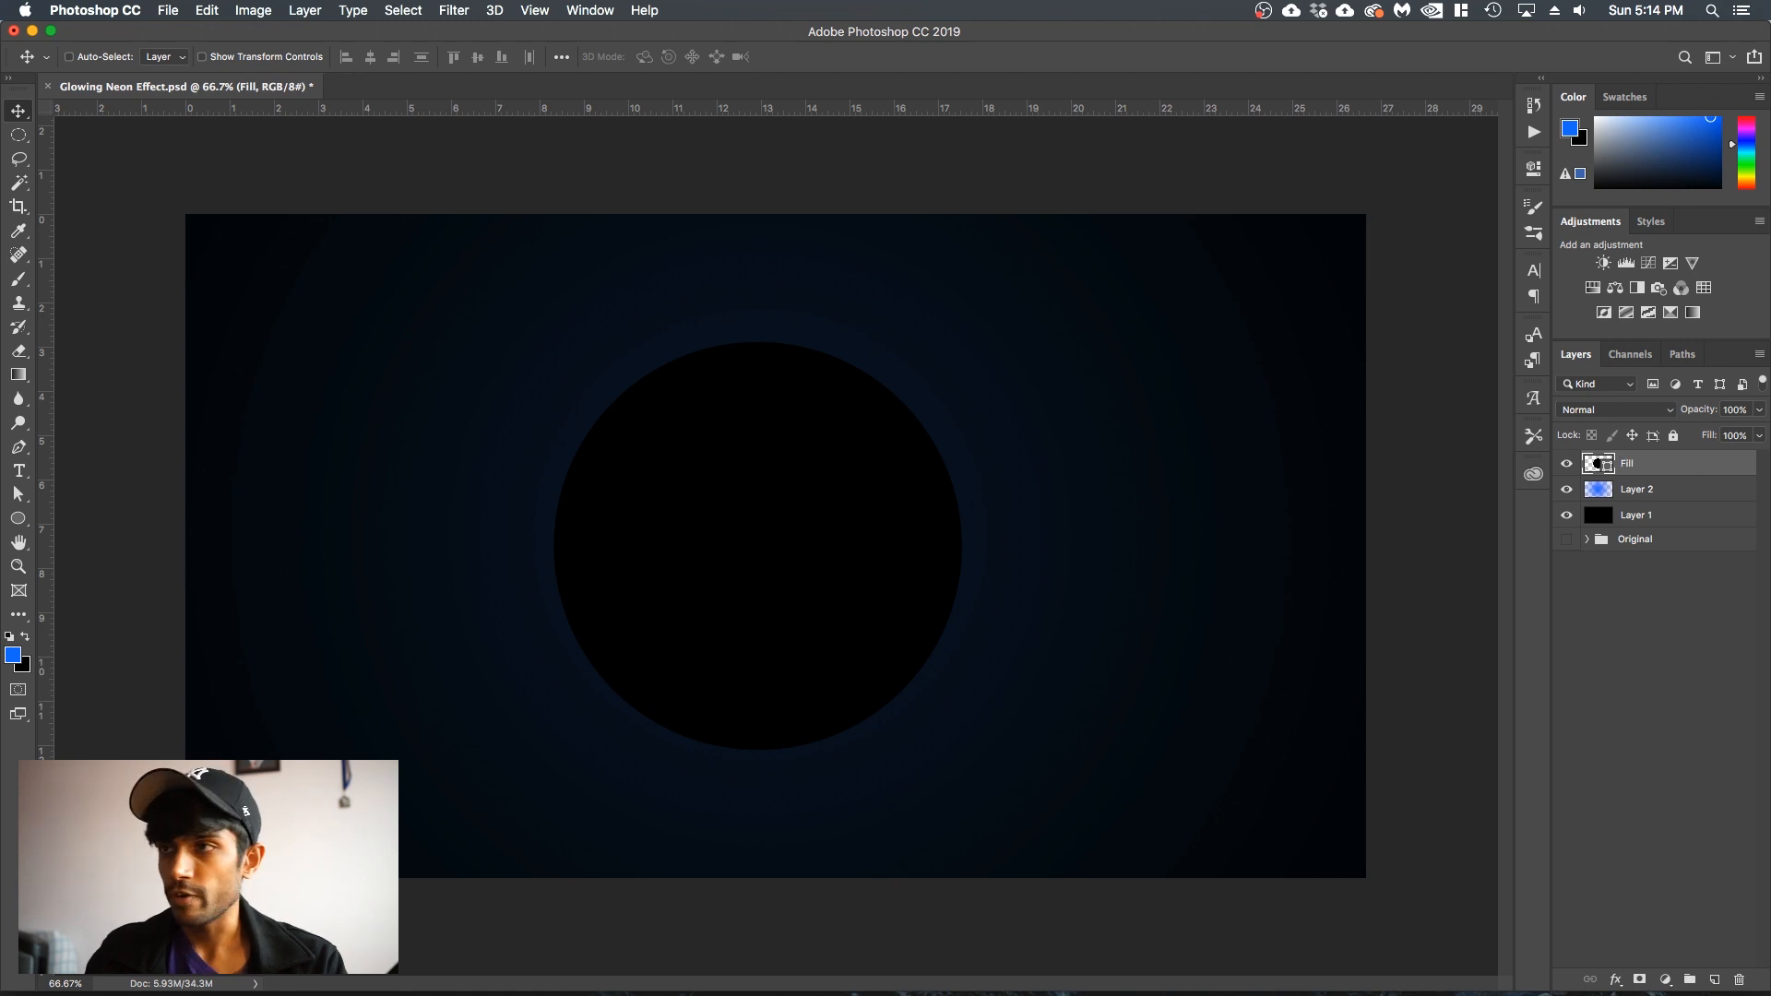
key(super+j)
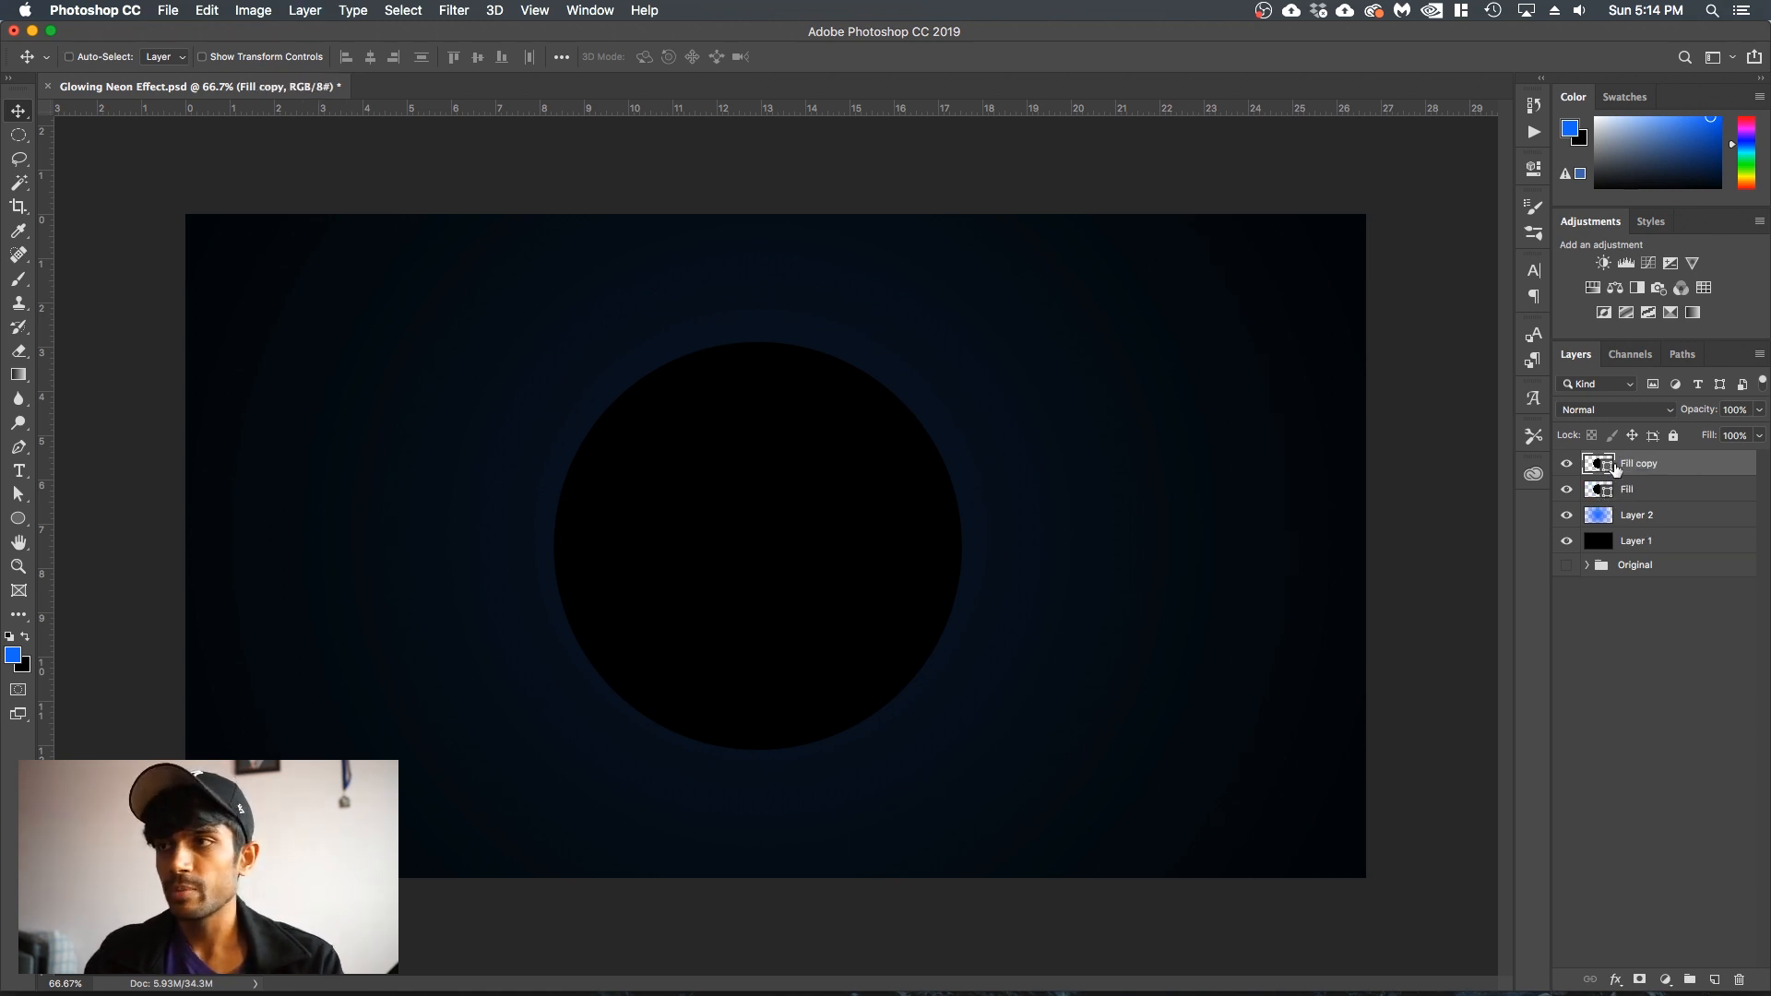
double_click(1627, 464)
text(Border)
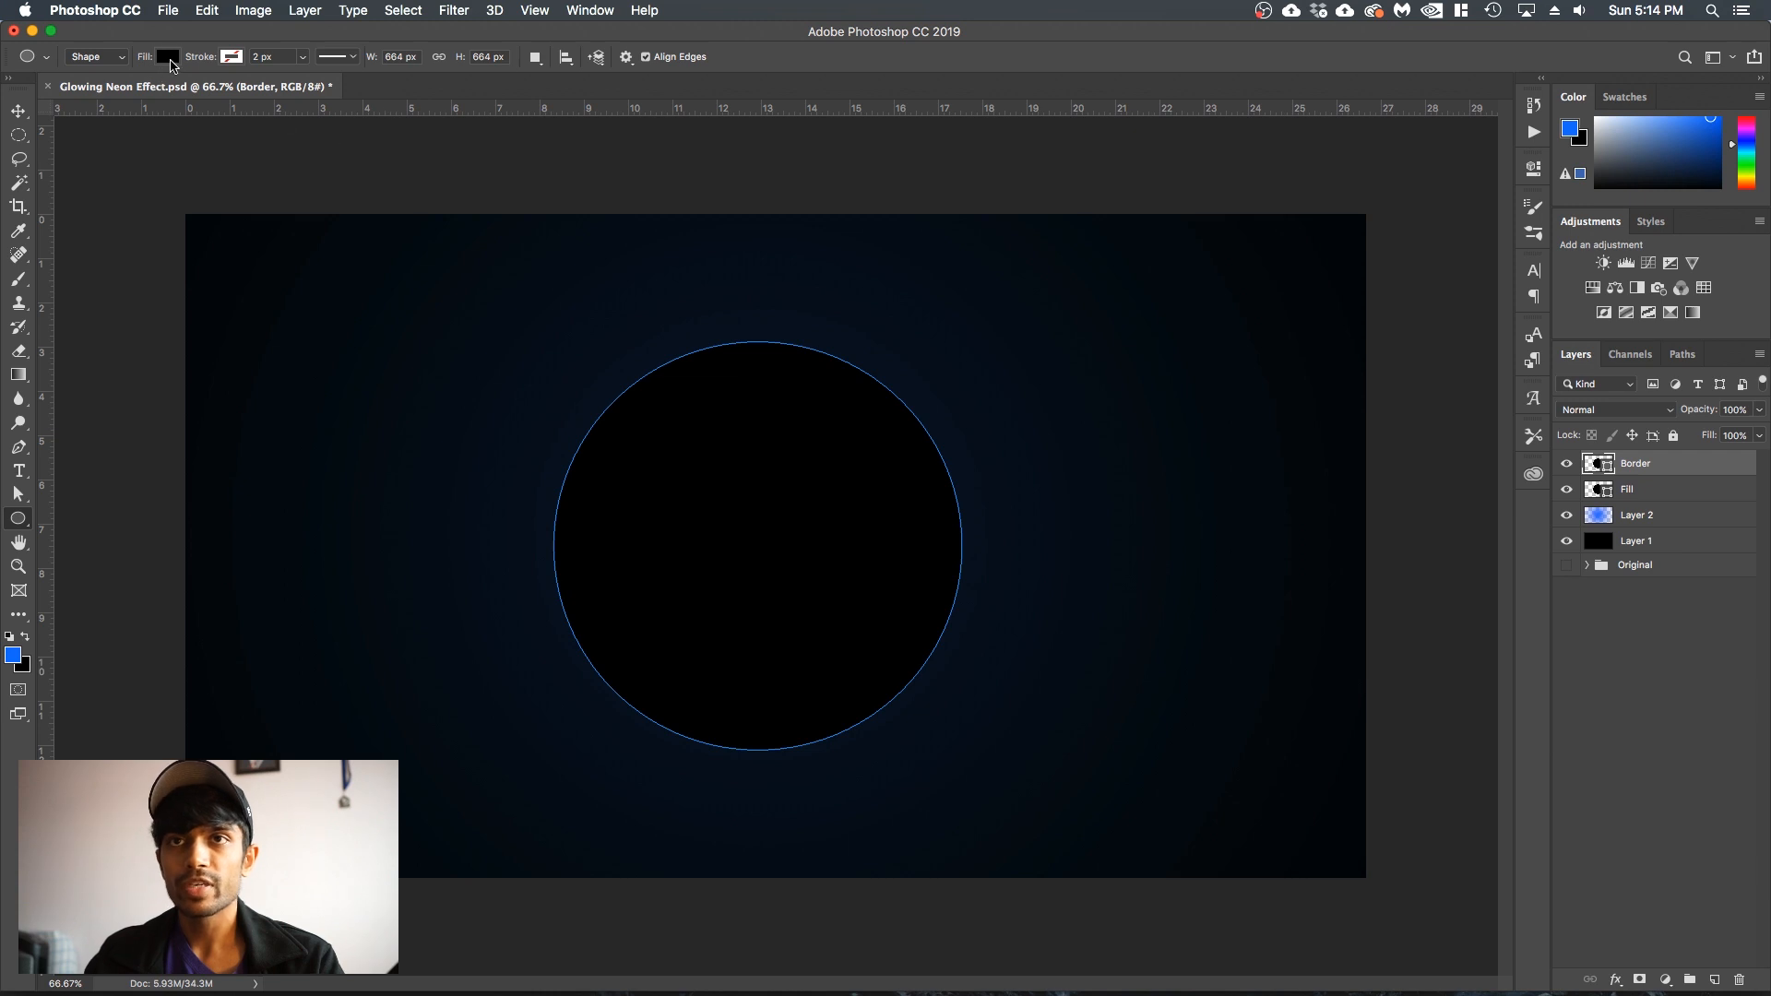
- Remove the fill colour from the Border circle
click(168, 57)
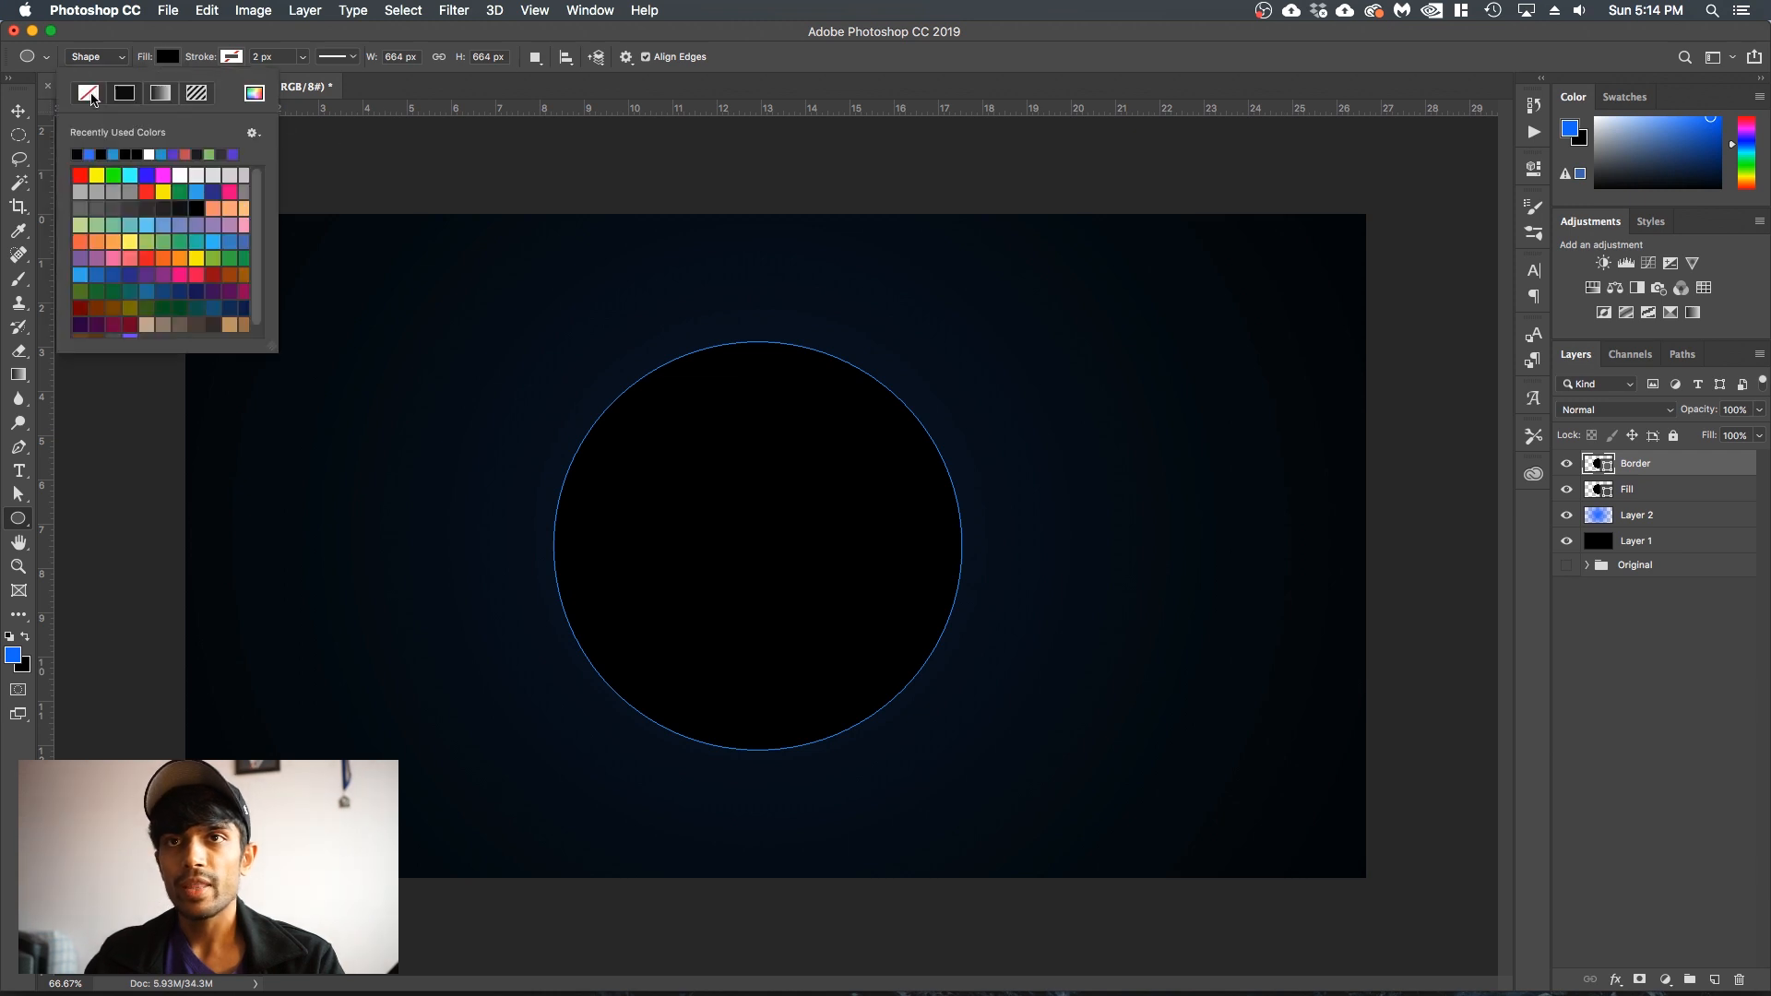
click(88, 93)
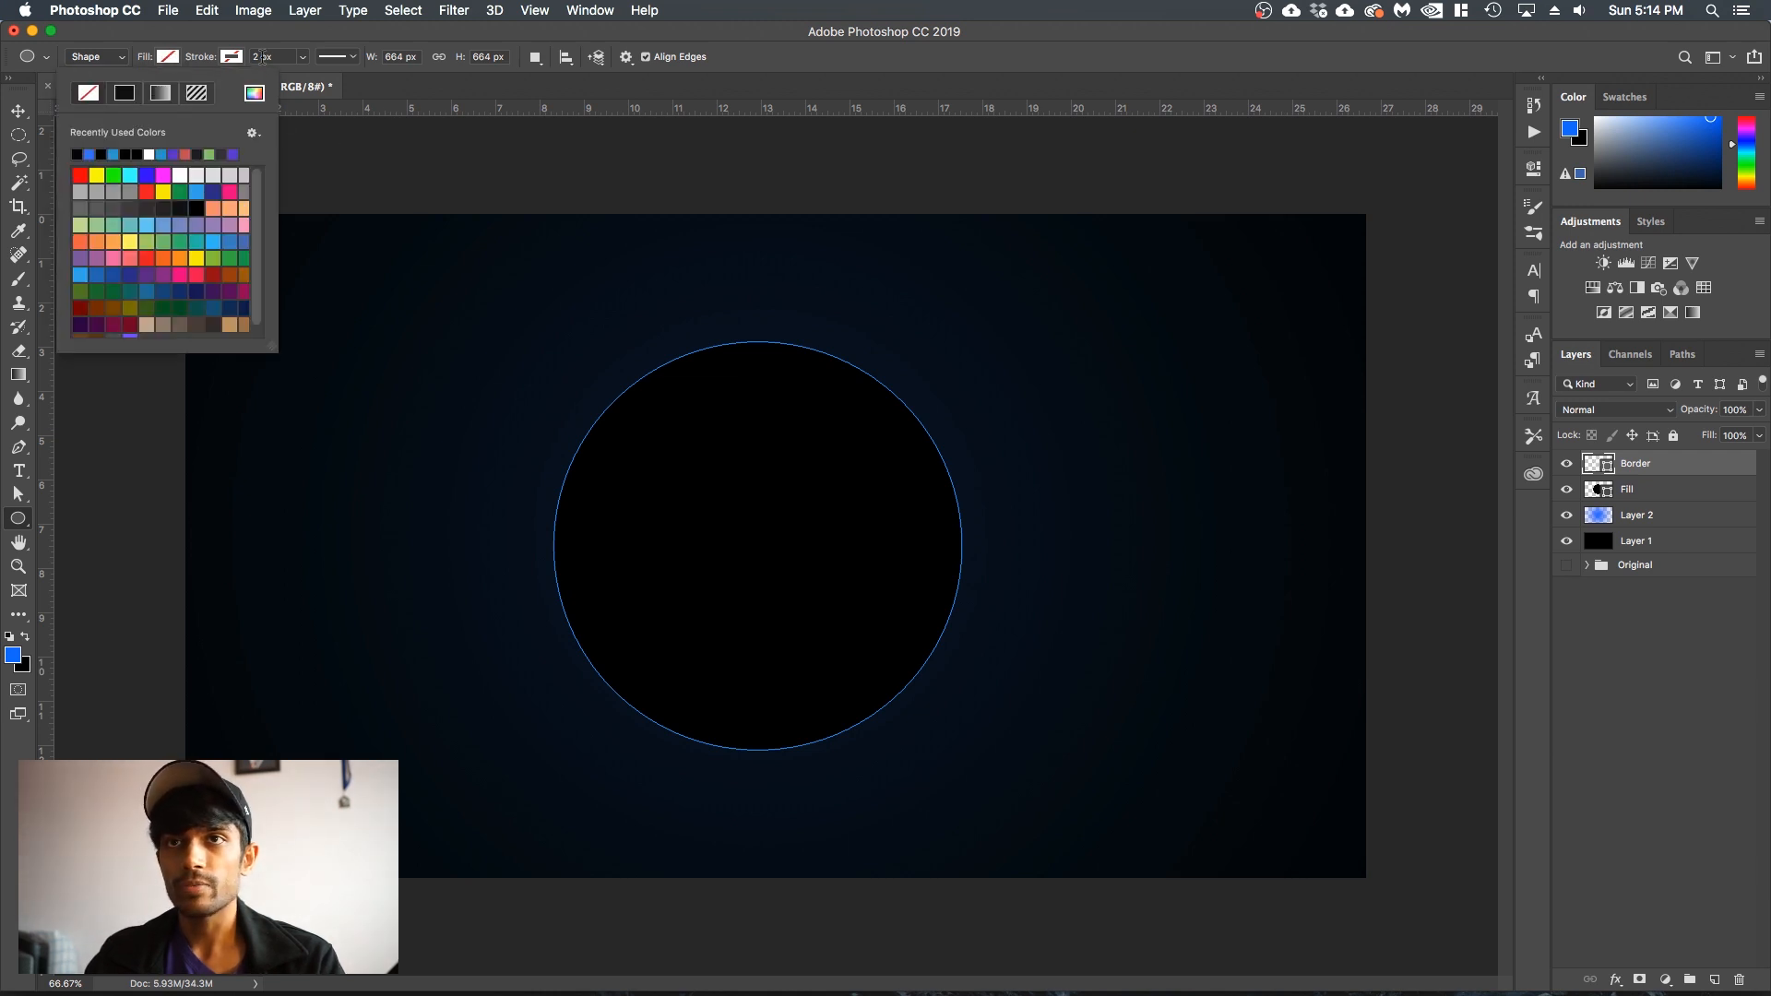
- Give the Border circle a black stroke 25 px wide and toggle its layer's visibility to check it
click(261, 56)
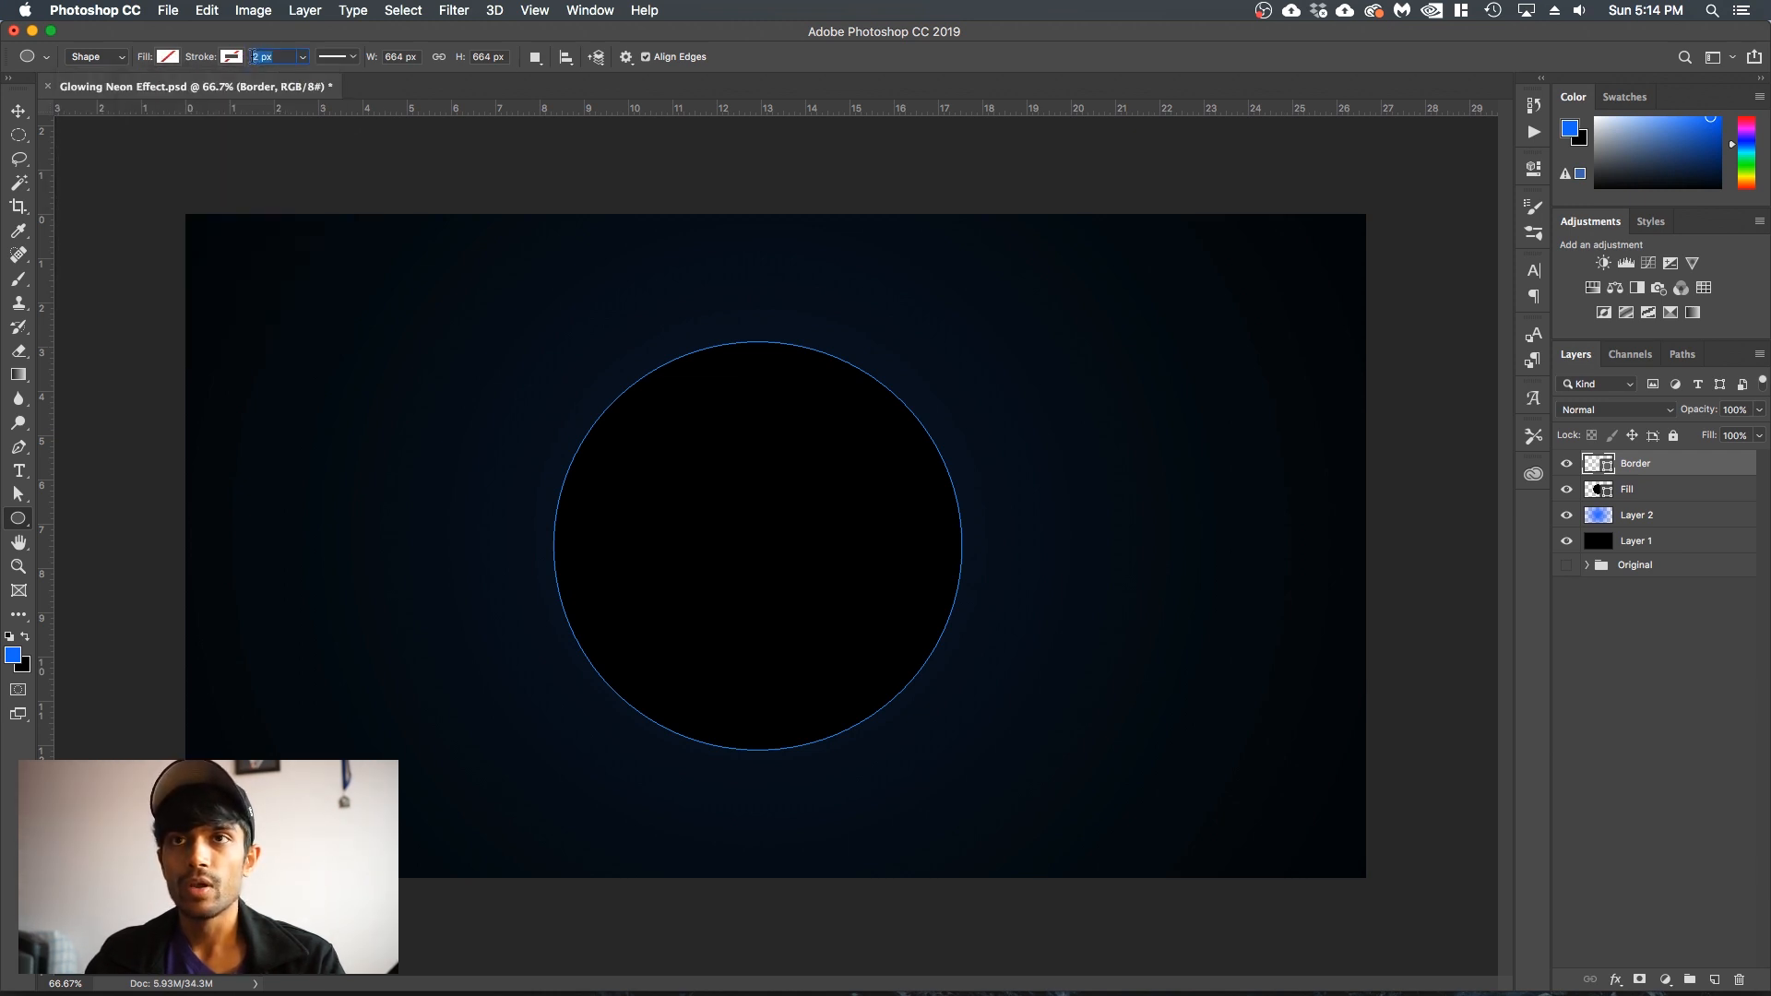
click(224, 59)
click(145, 154)
click(289, 35)
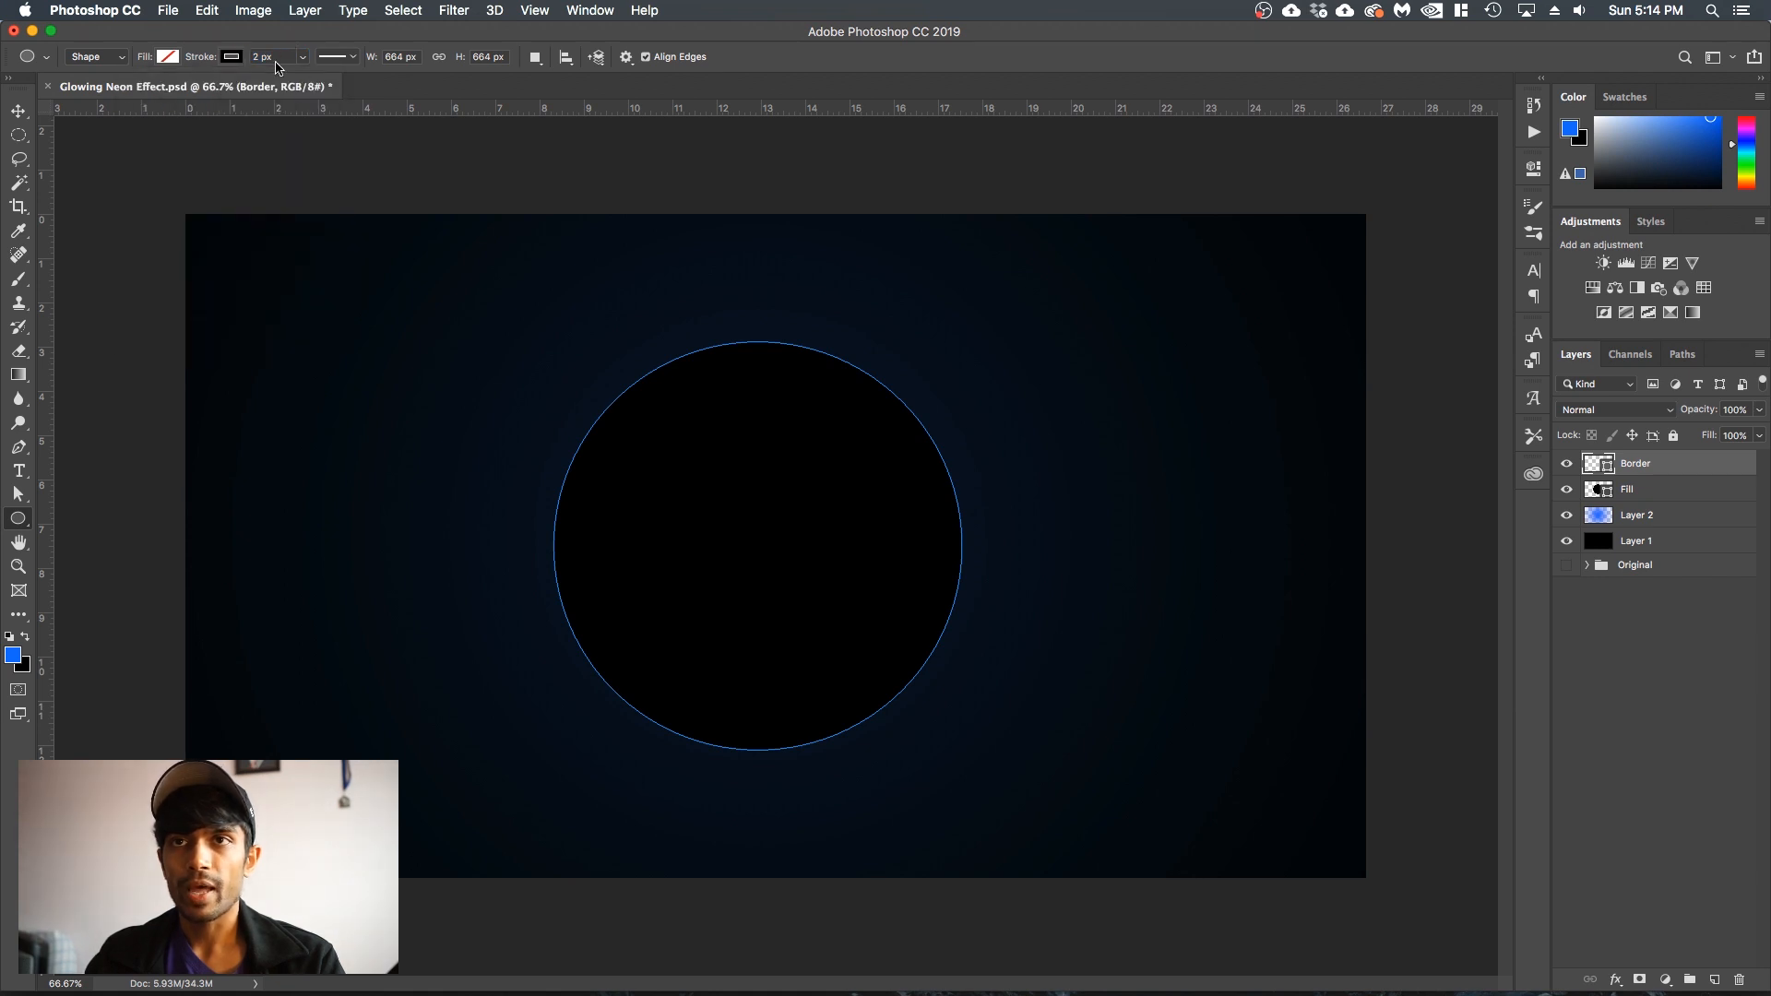
click(279, 59)
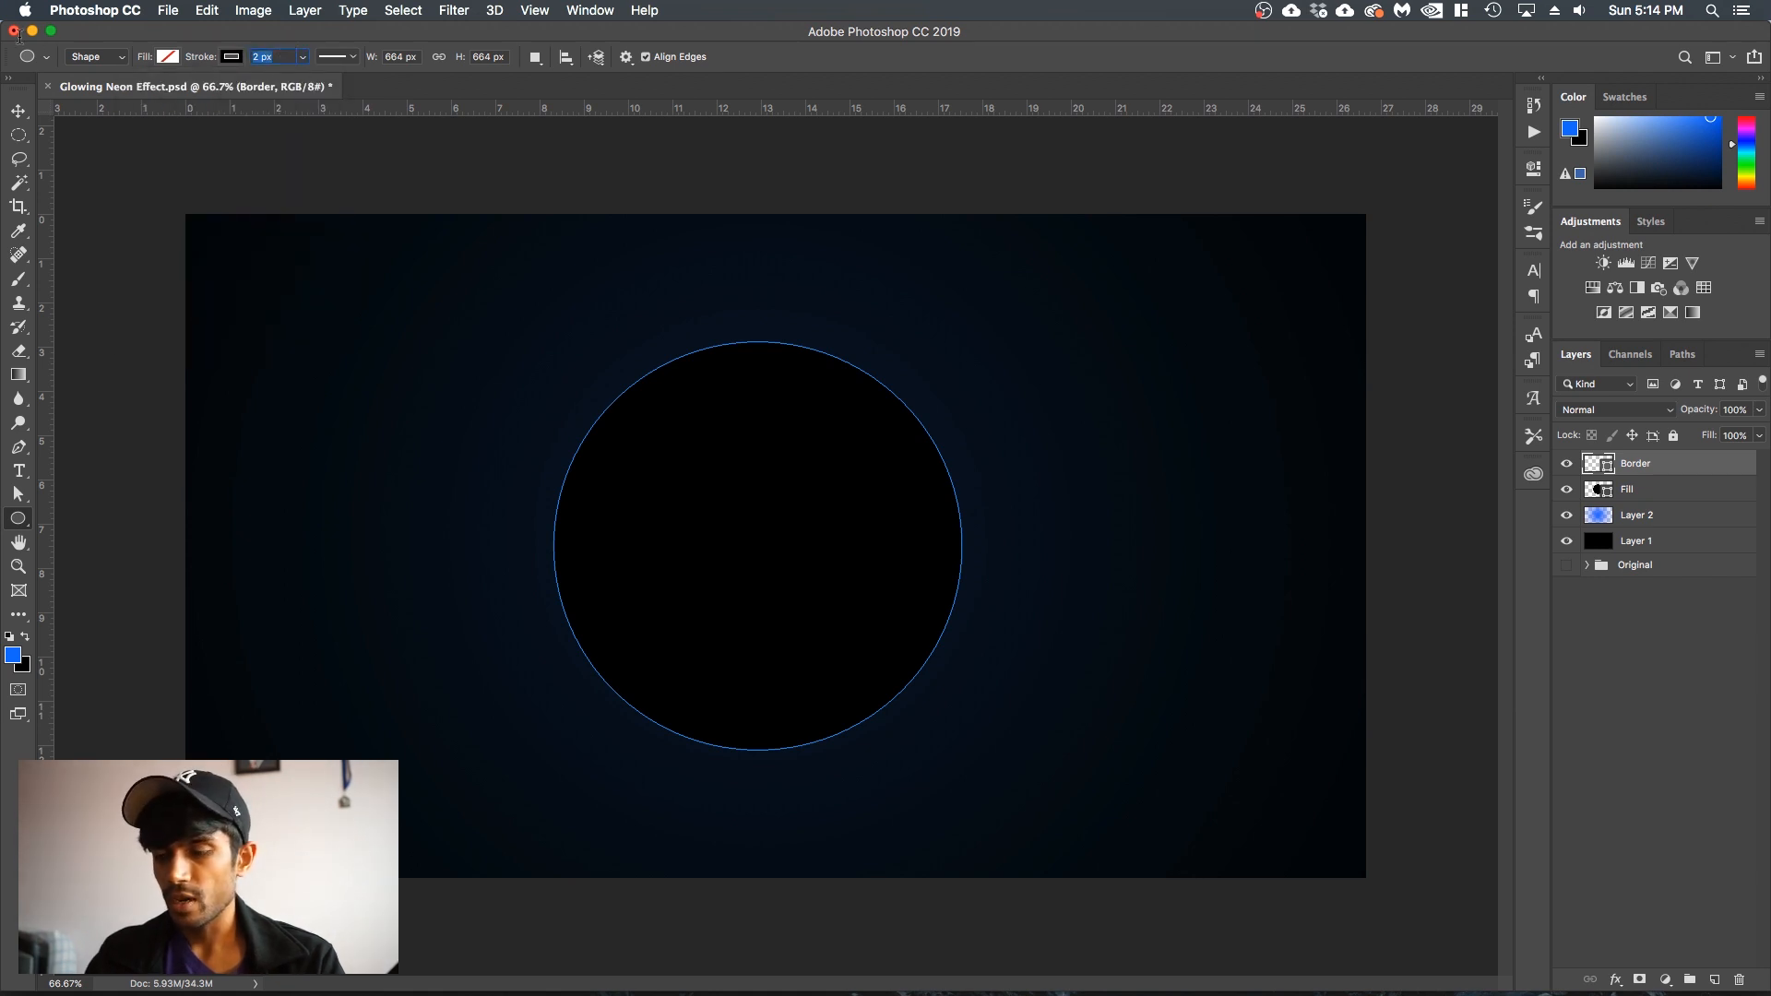
text(25)
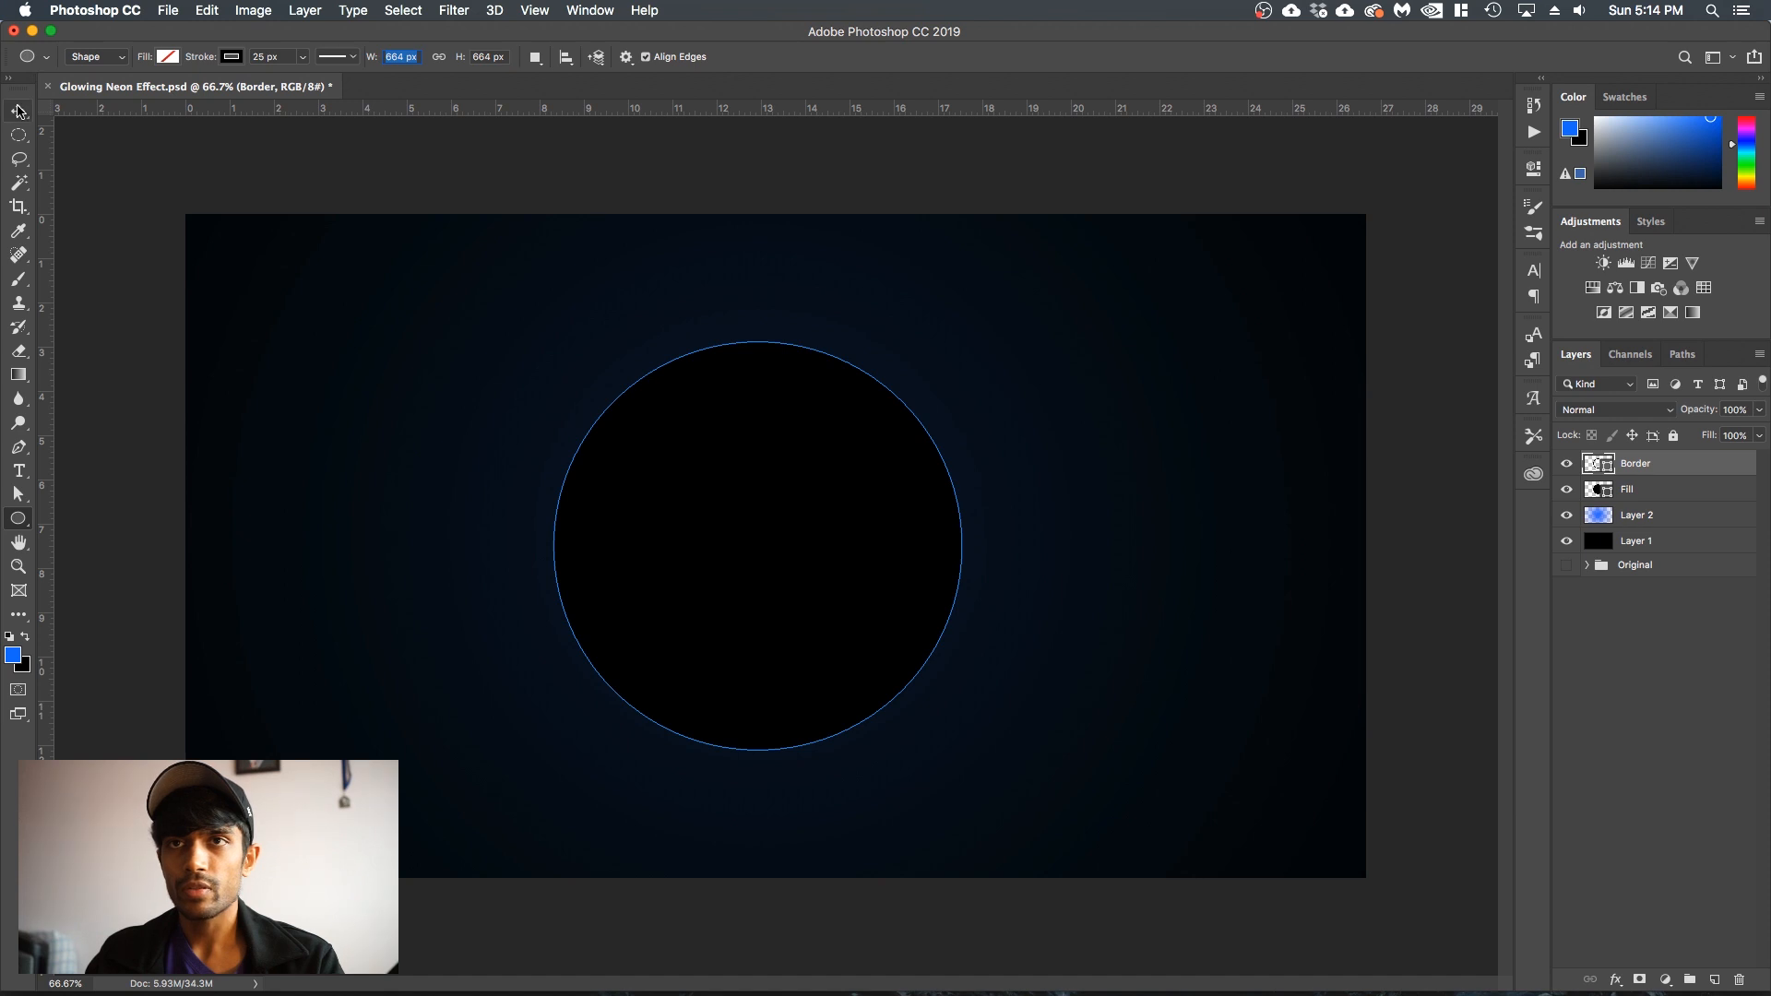
click(18, 110)
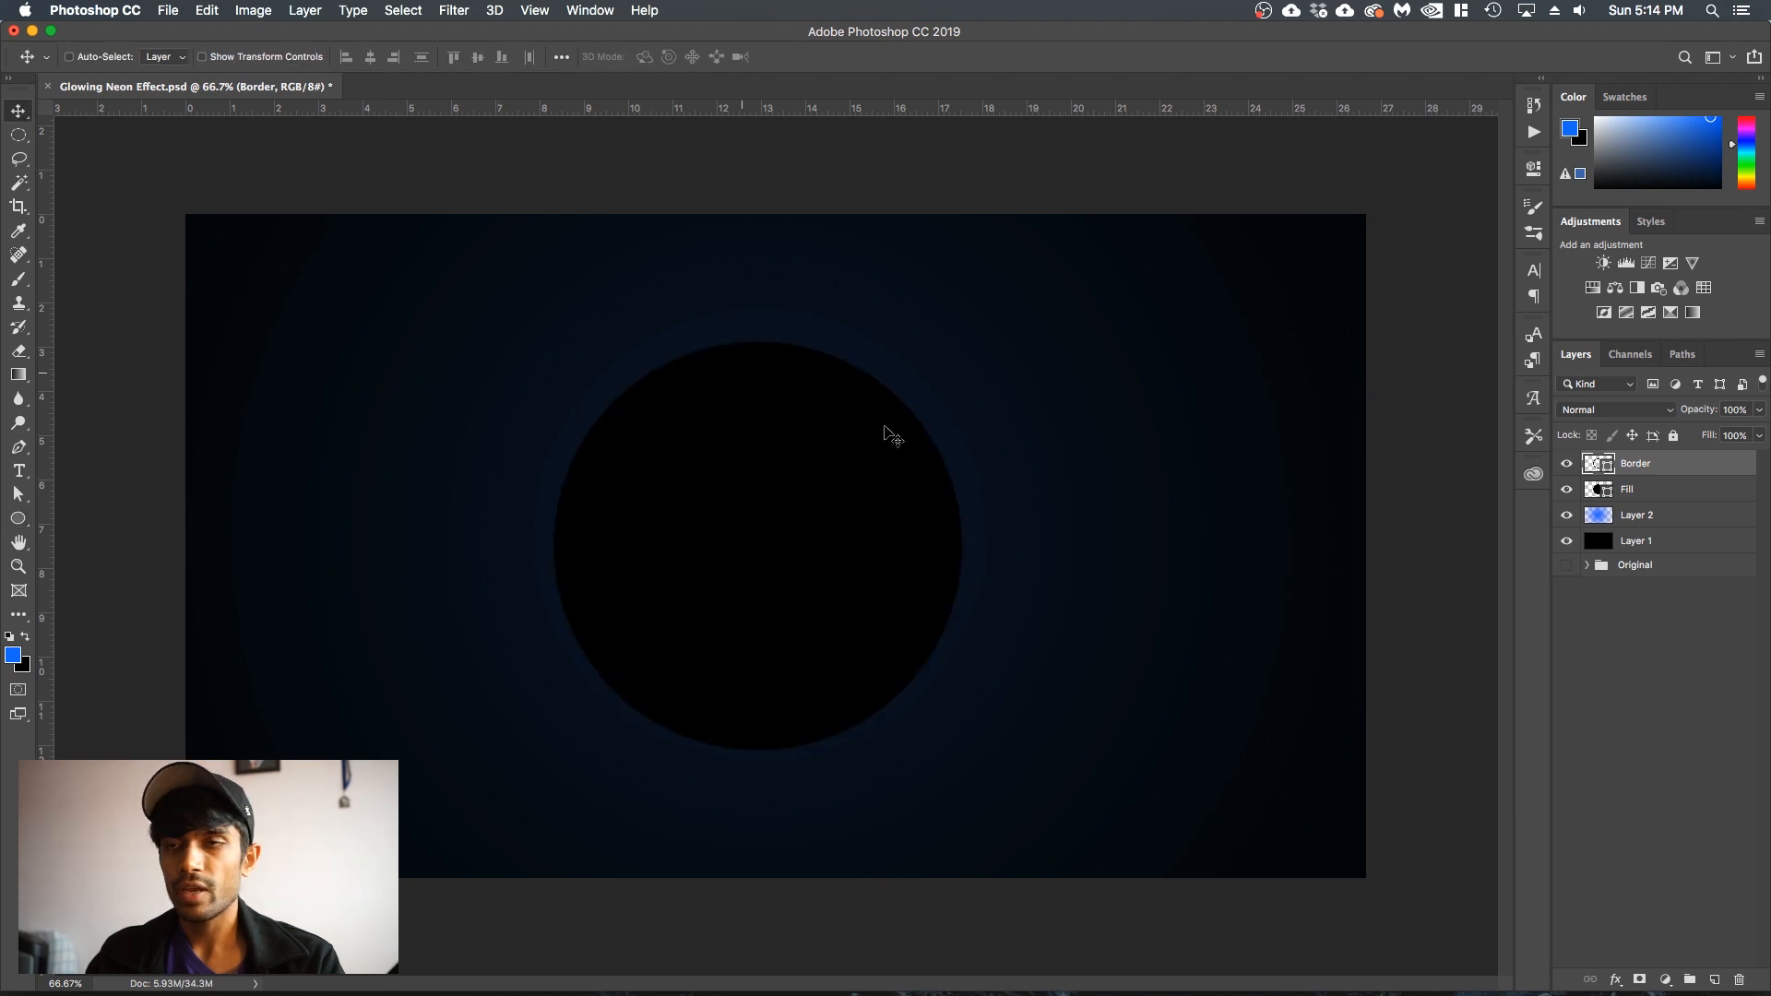
click(1566, 464)
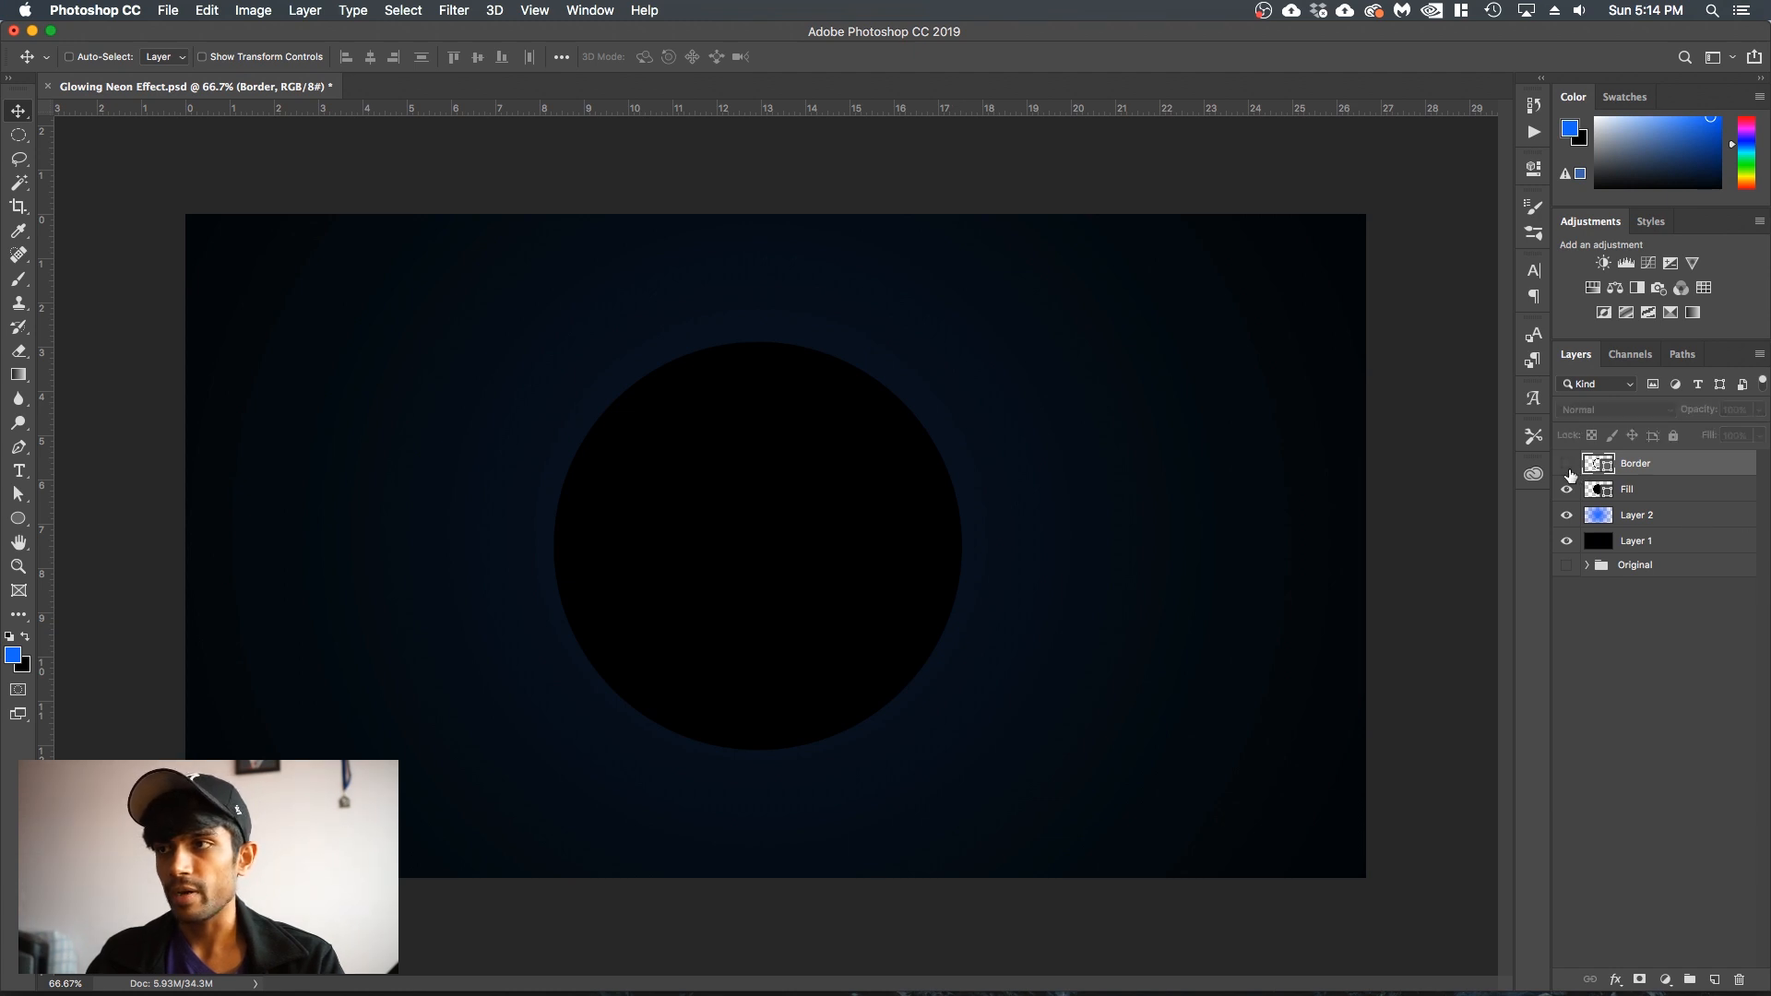
click(1567, 464)
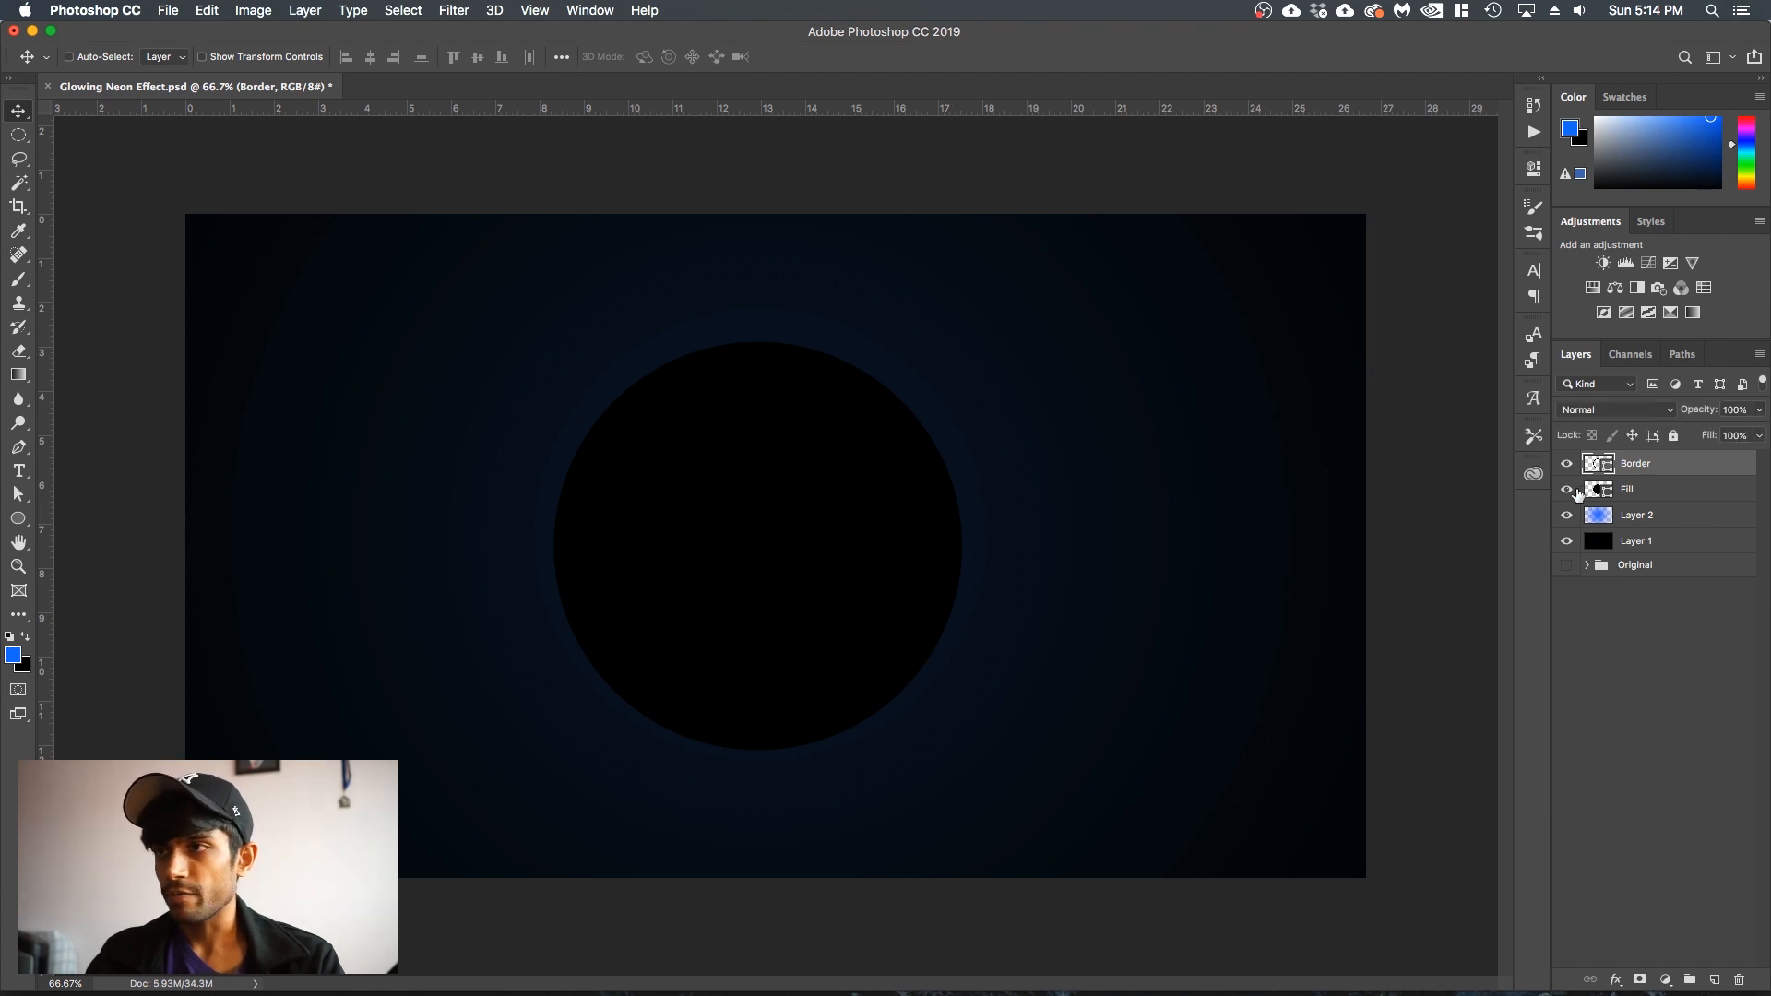
- Add a blue Outer Glow to the Fill layer with 100% opacity and 15% noise
double_click(1726, 496)
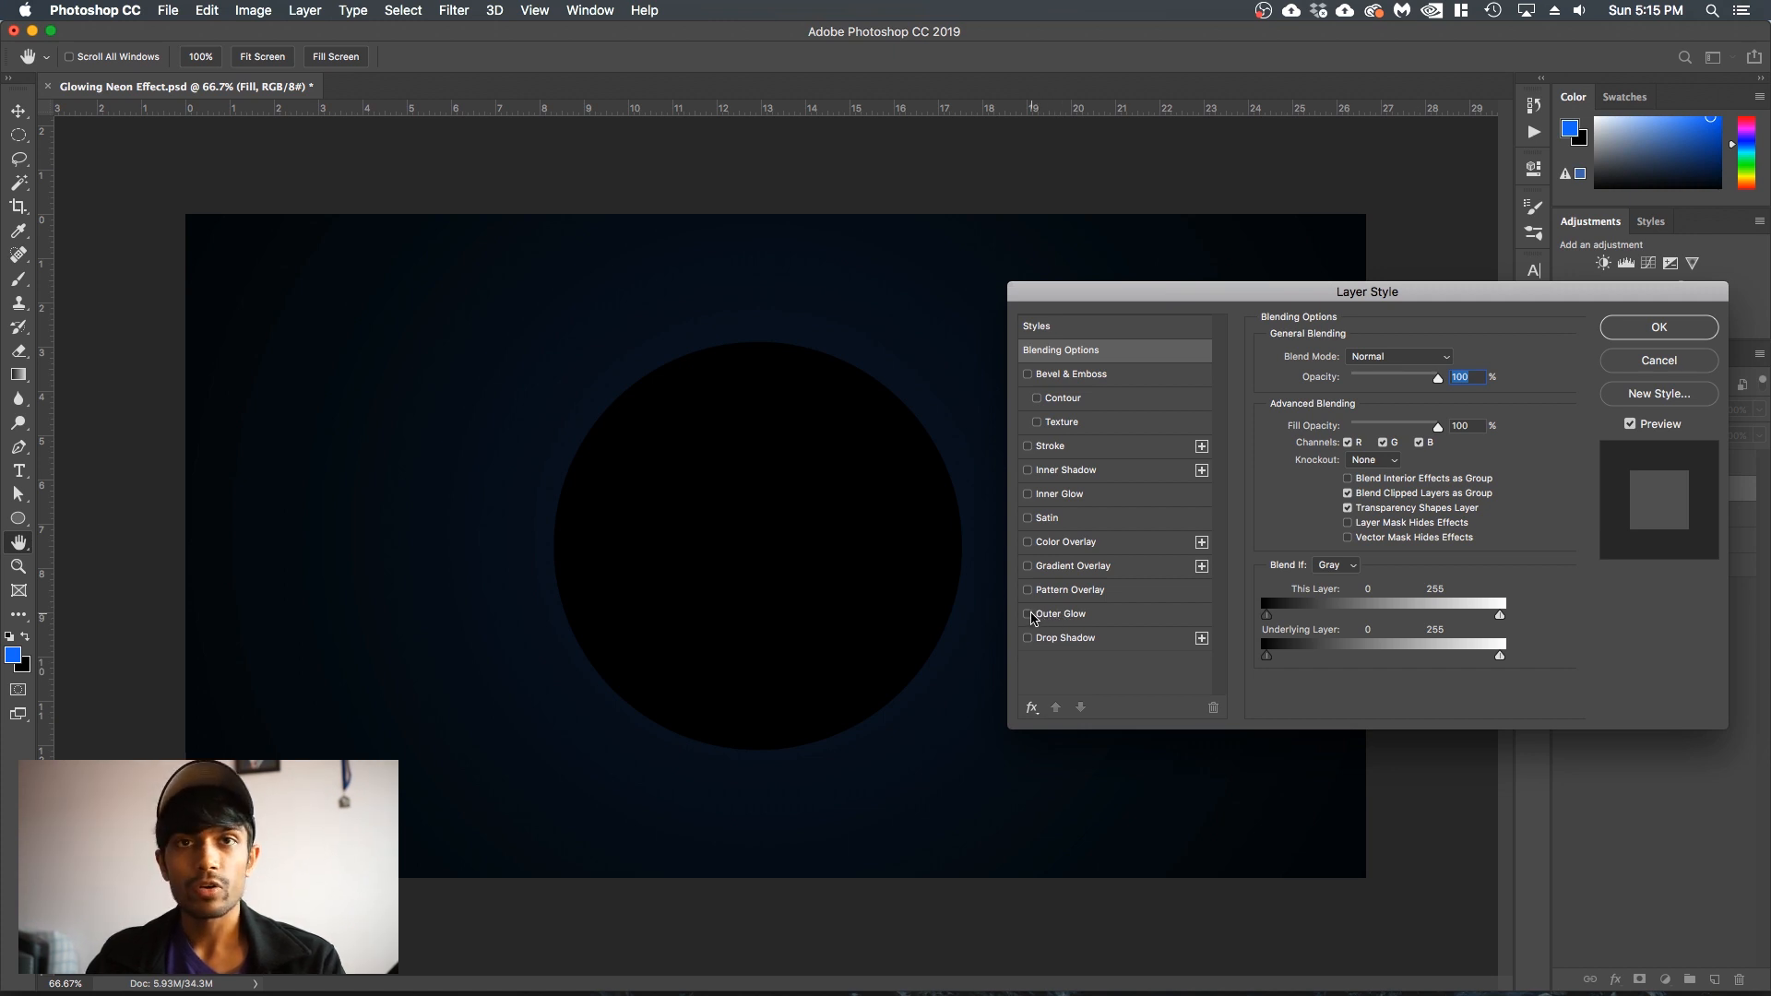
click(1029, 614)
click(1044, 615)
drag(1356, 378, 1306, 377)
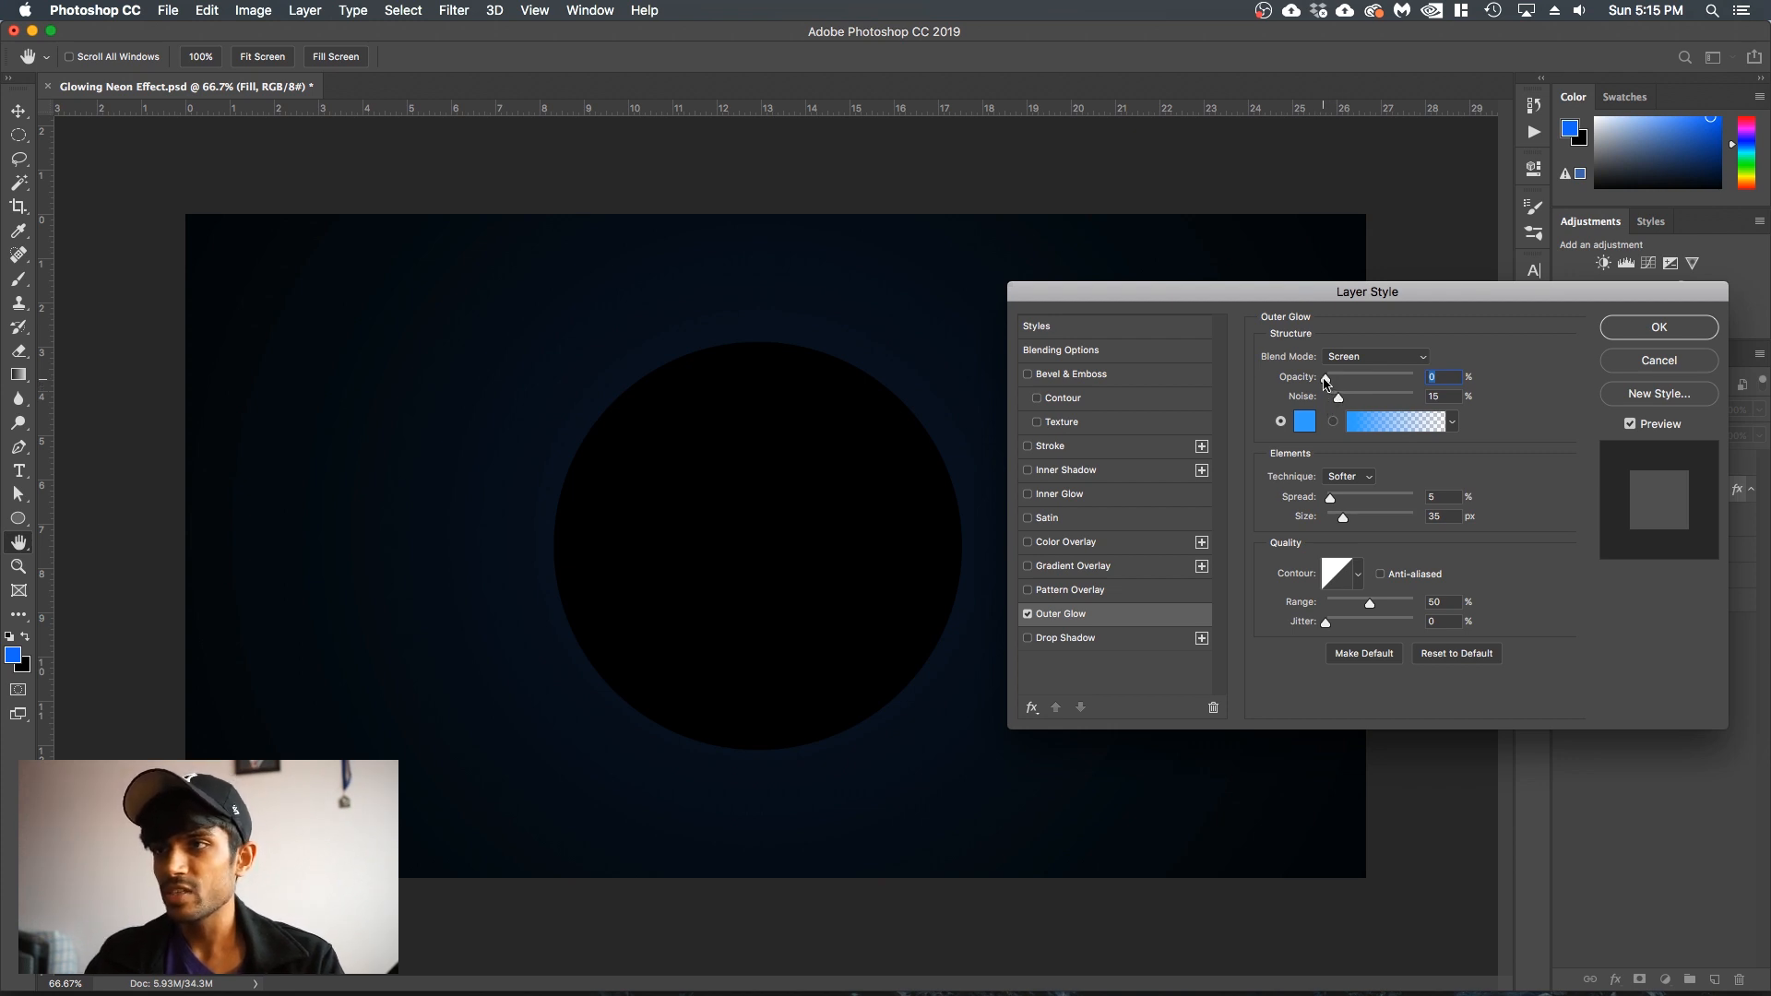
drag(1326, 384, 1544, 385)
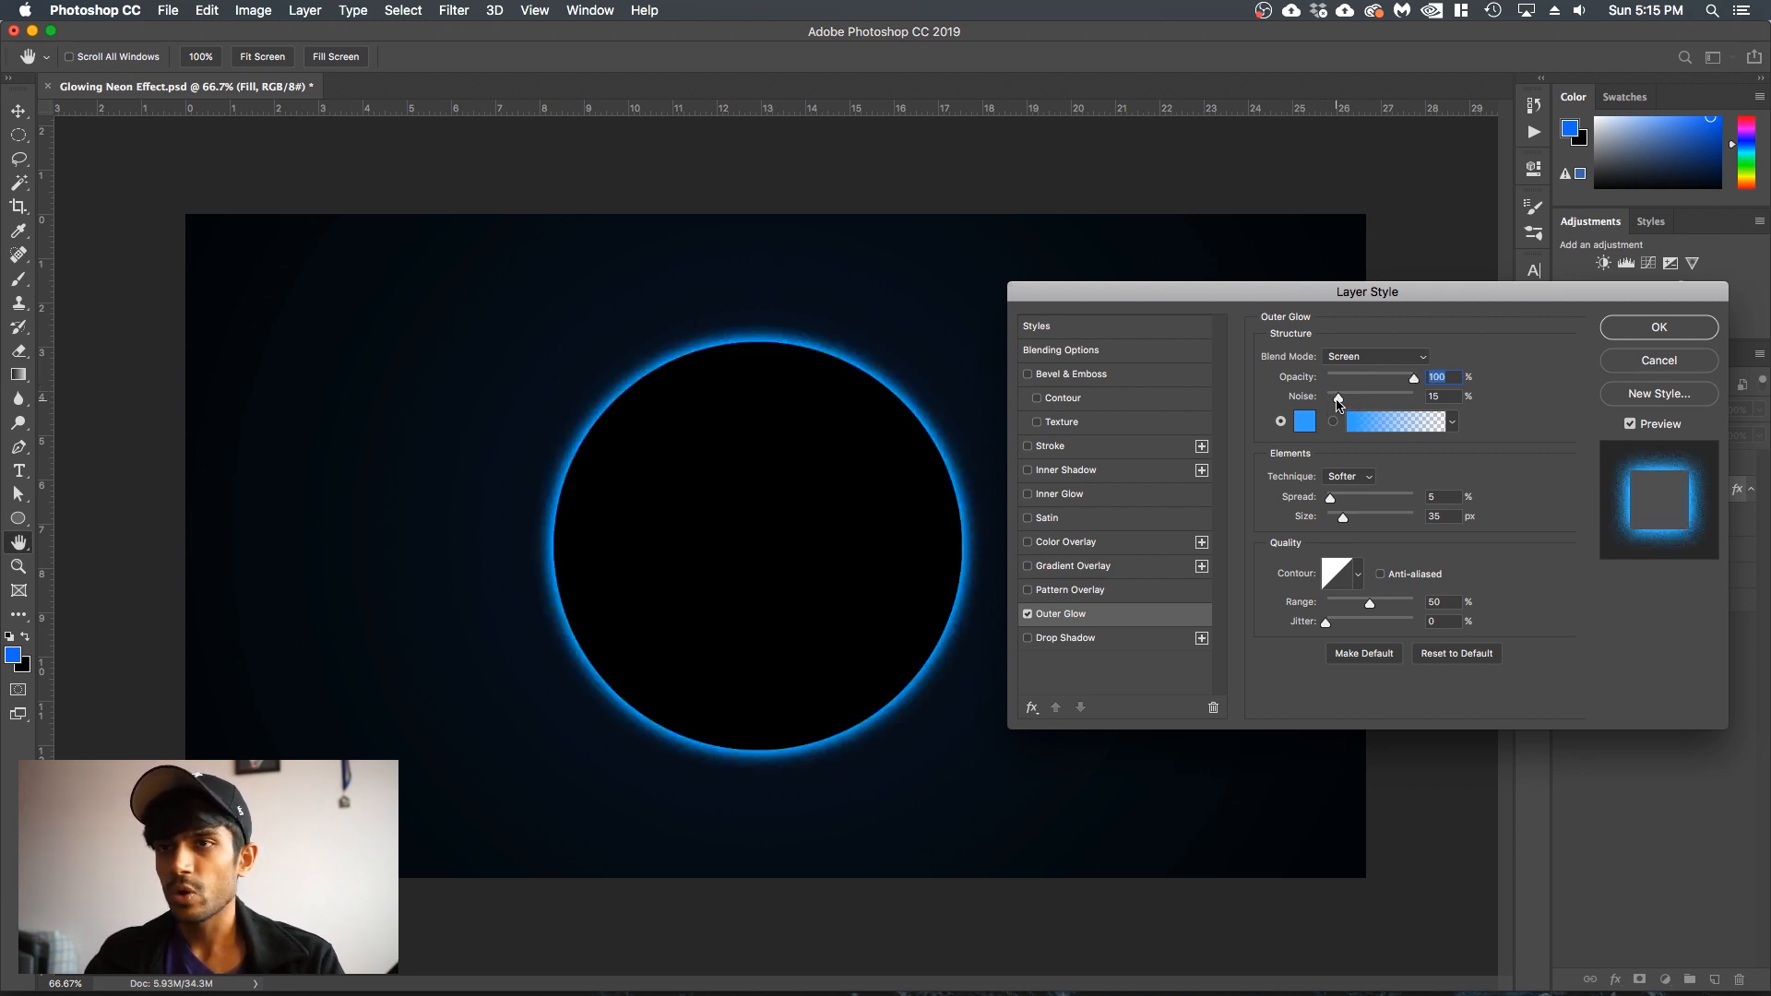
drag(1337, 399, 1370, 399)
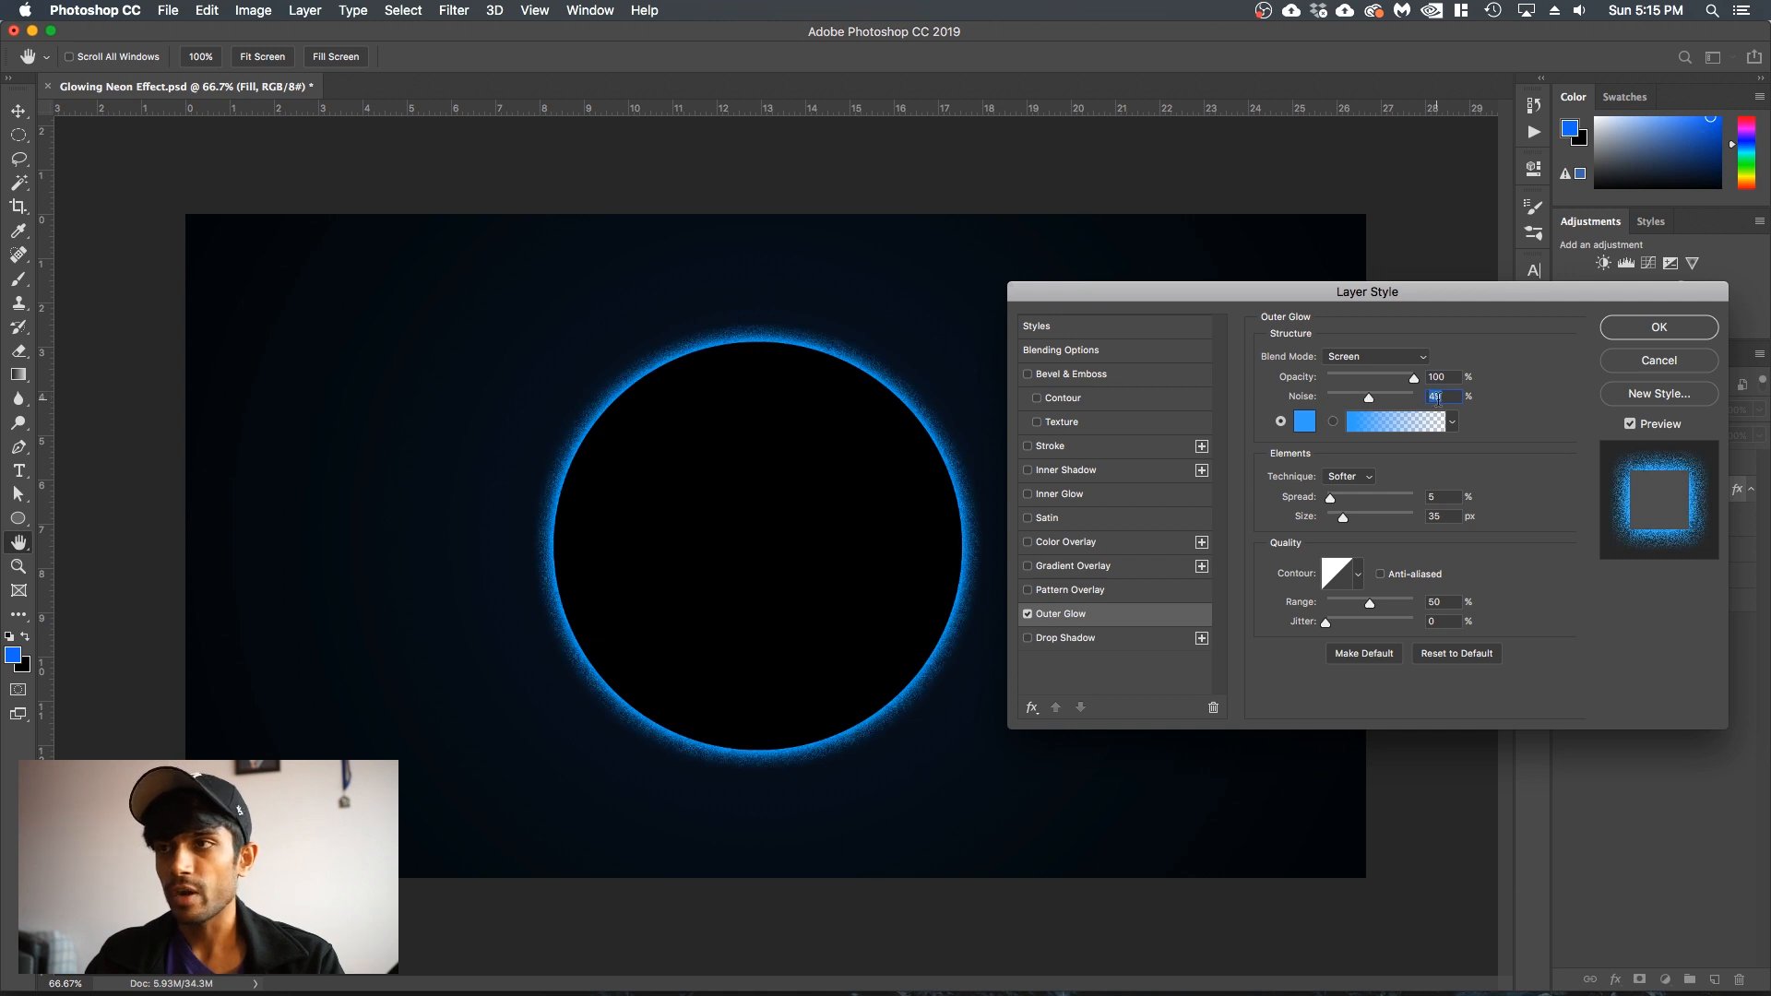
text(1)
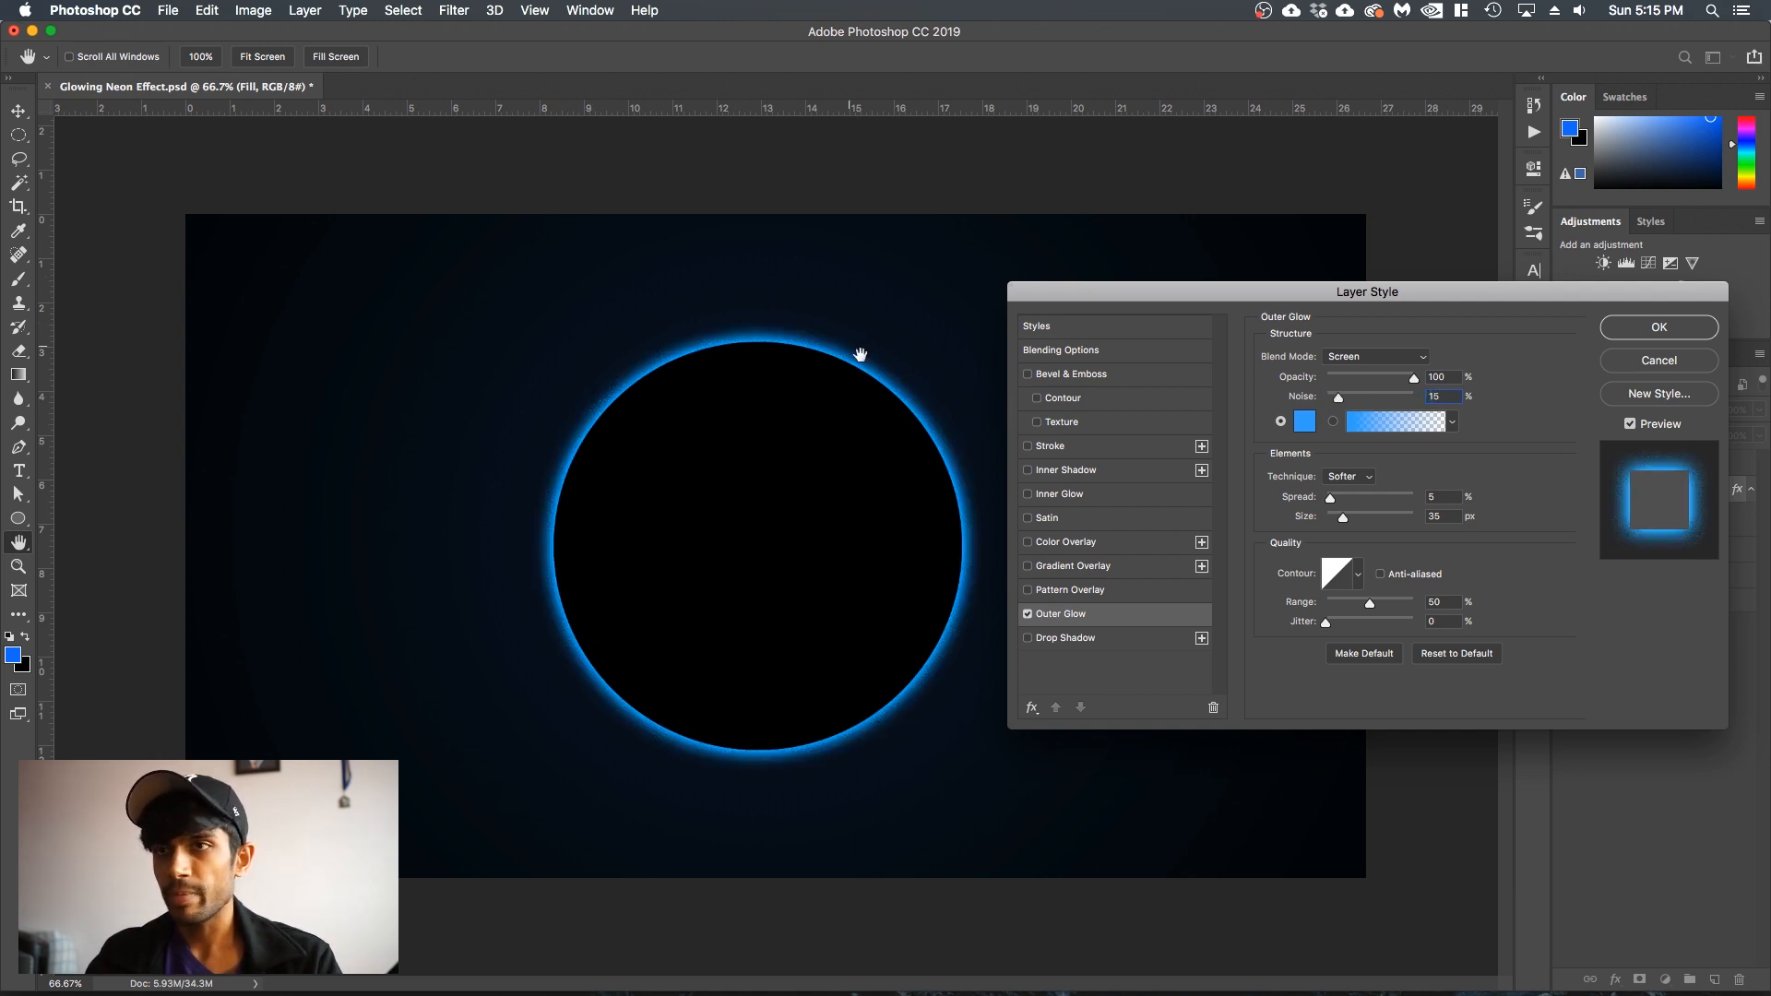
- Set the Fill layer's Outer Glow to 5% spread and 35 px size and apply the style
drag(1450, 517, 1381, 501)
text(5)
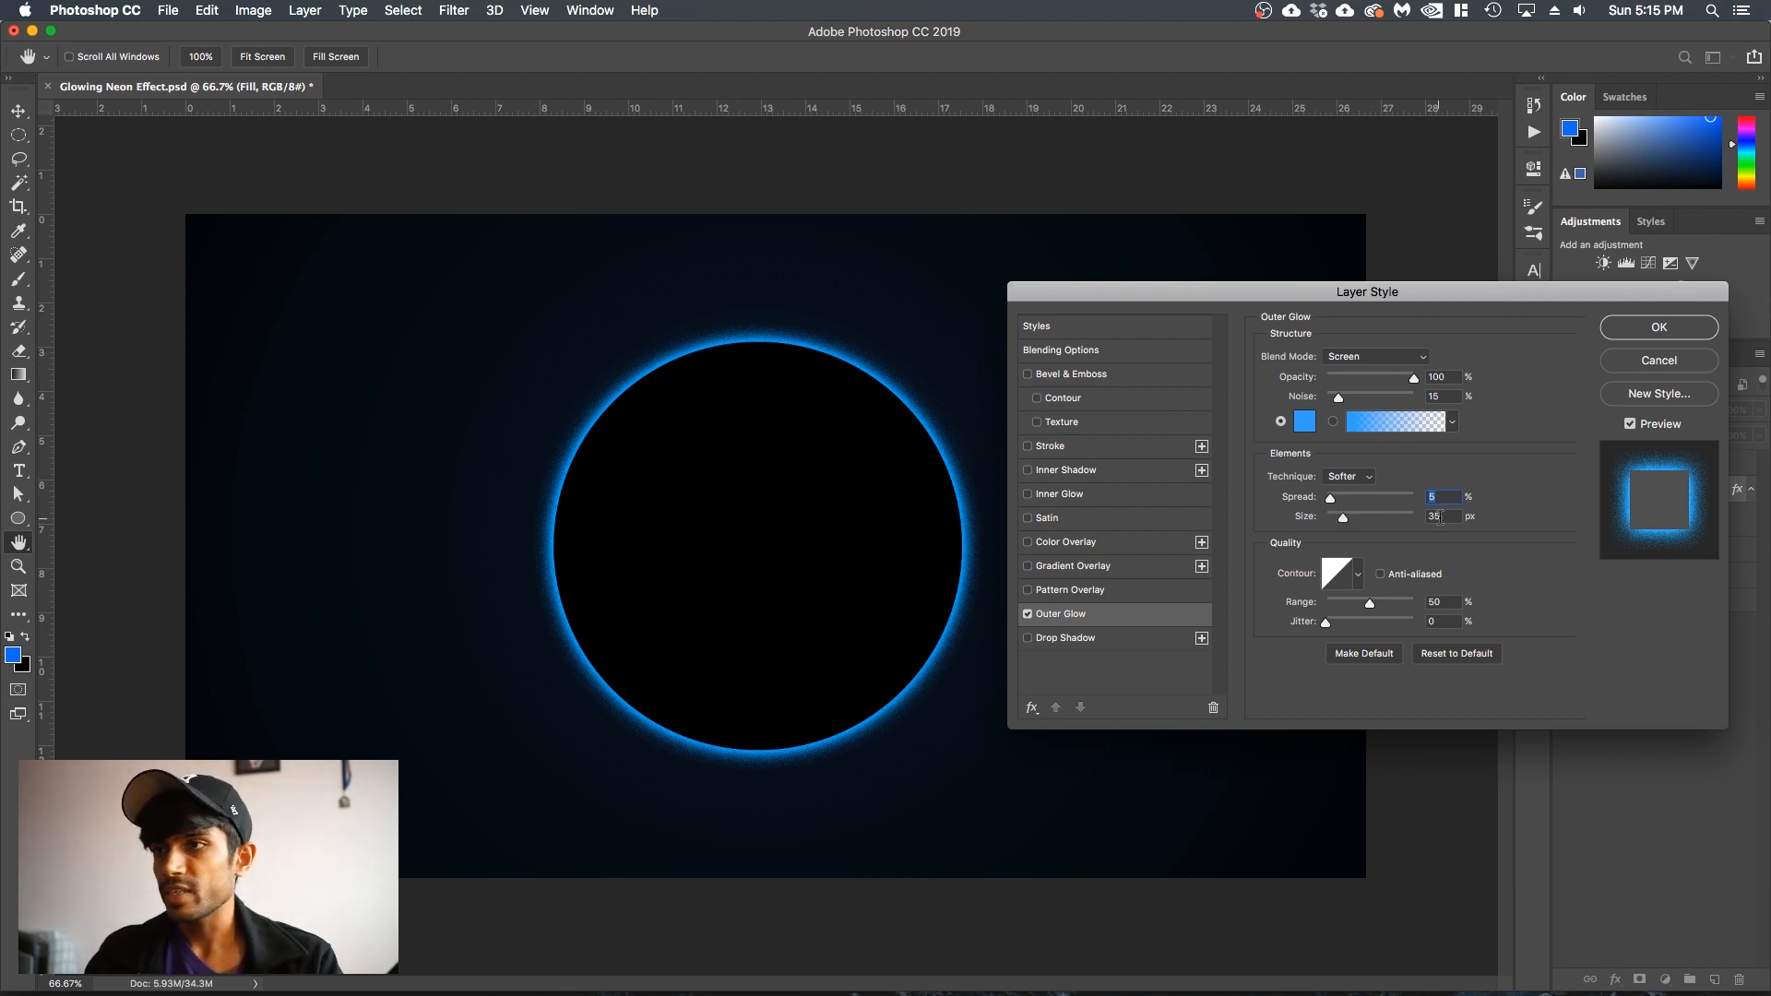
drag(1354, 522, 1381, 518)
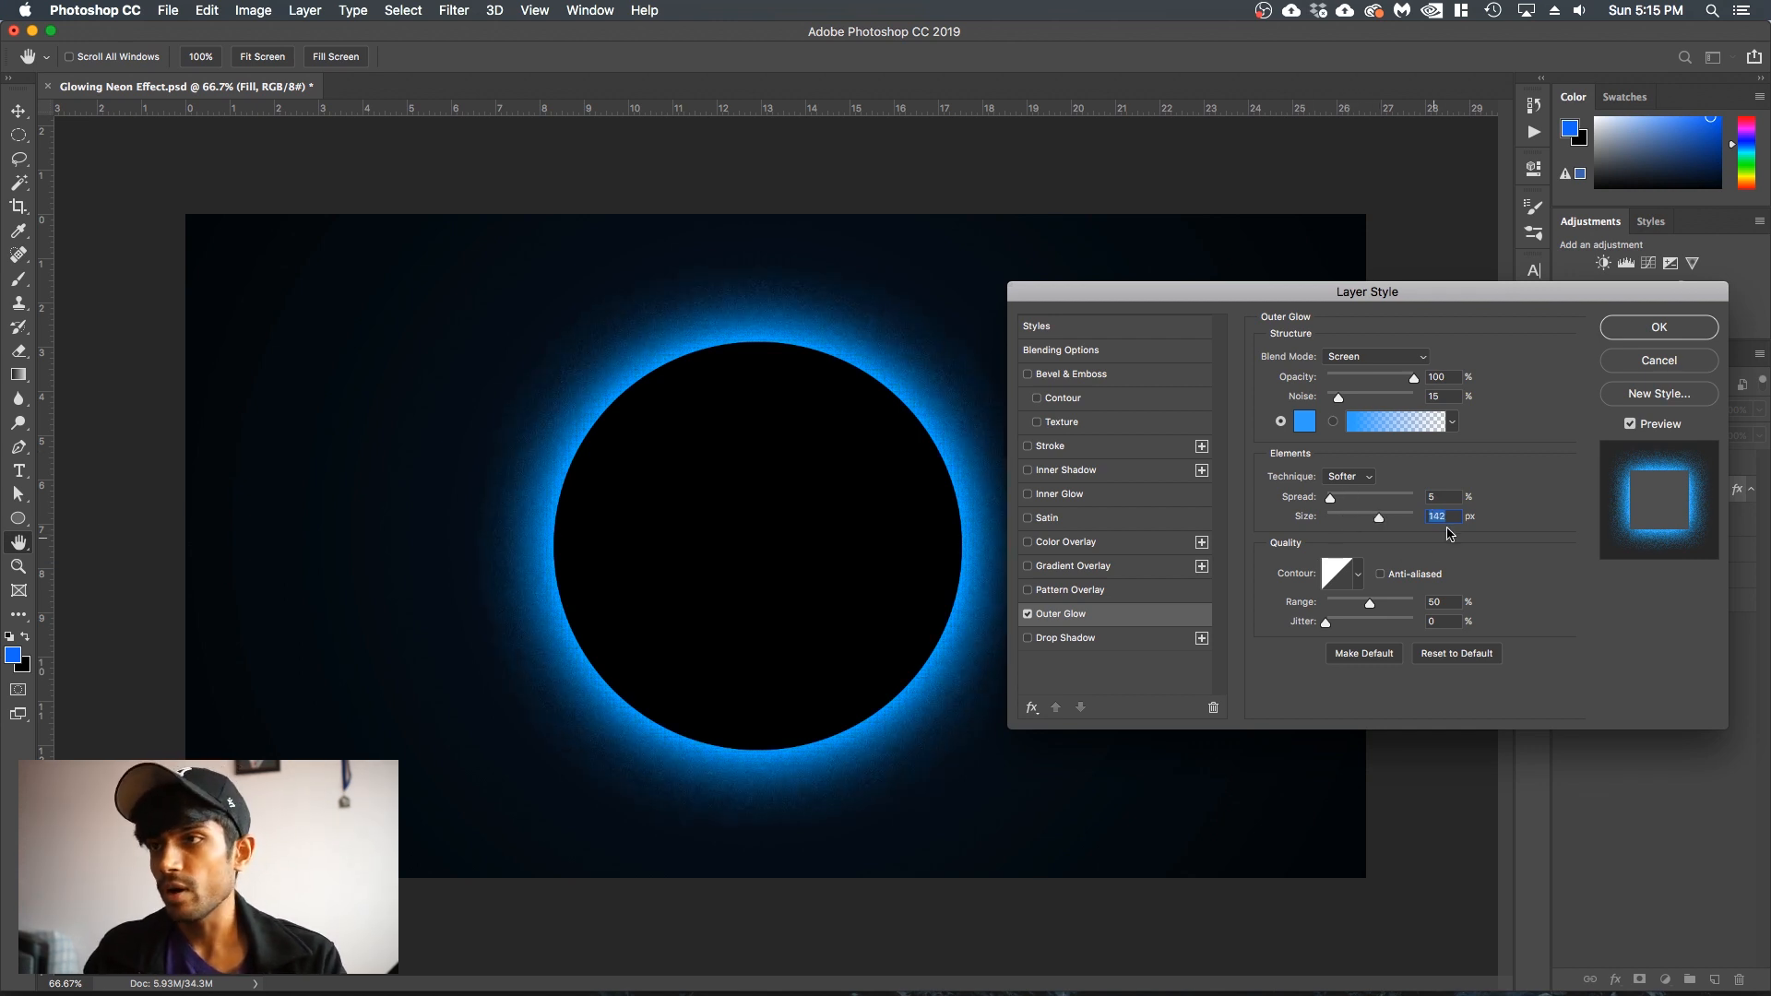
text(35)
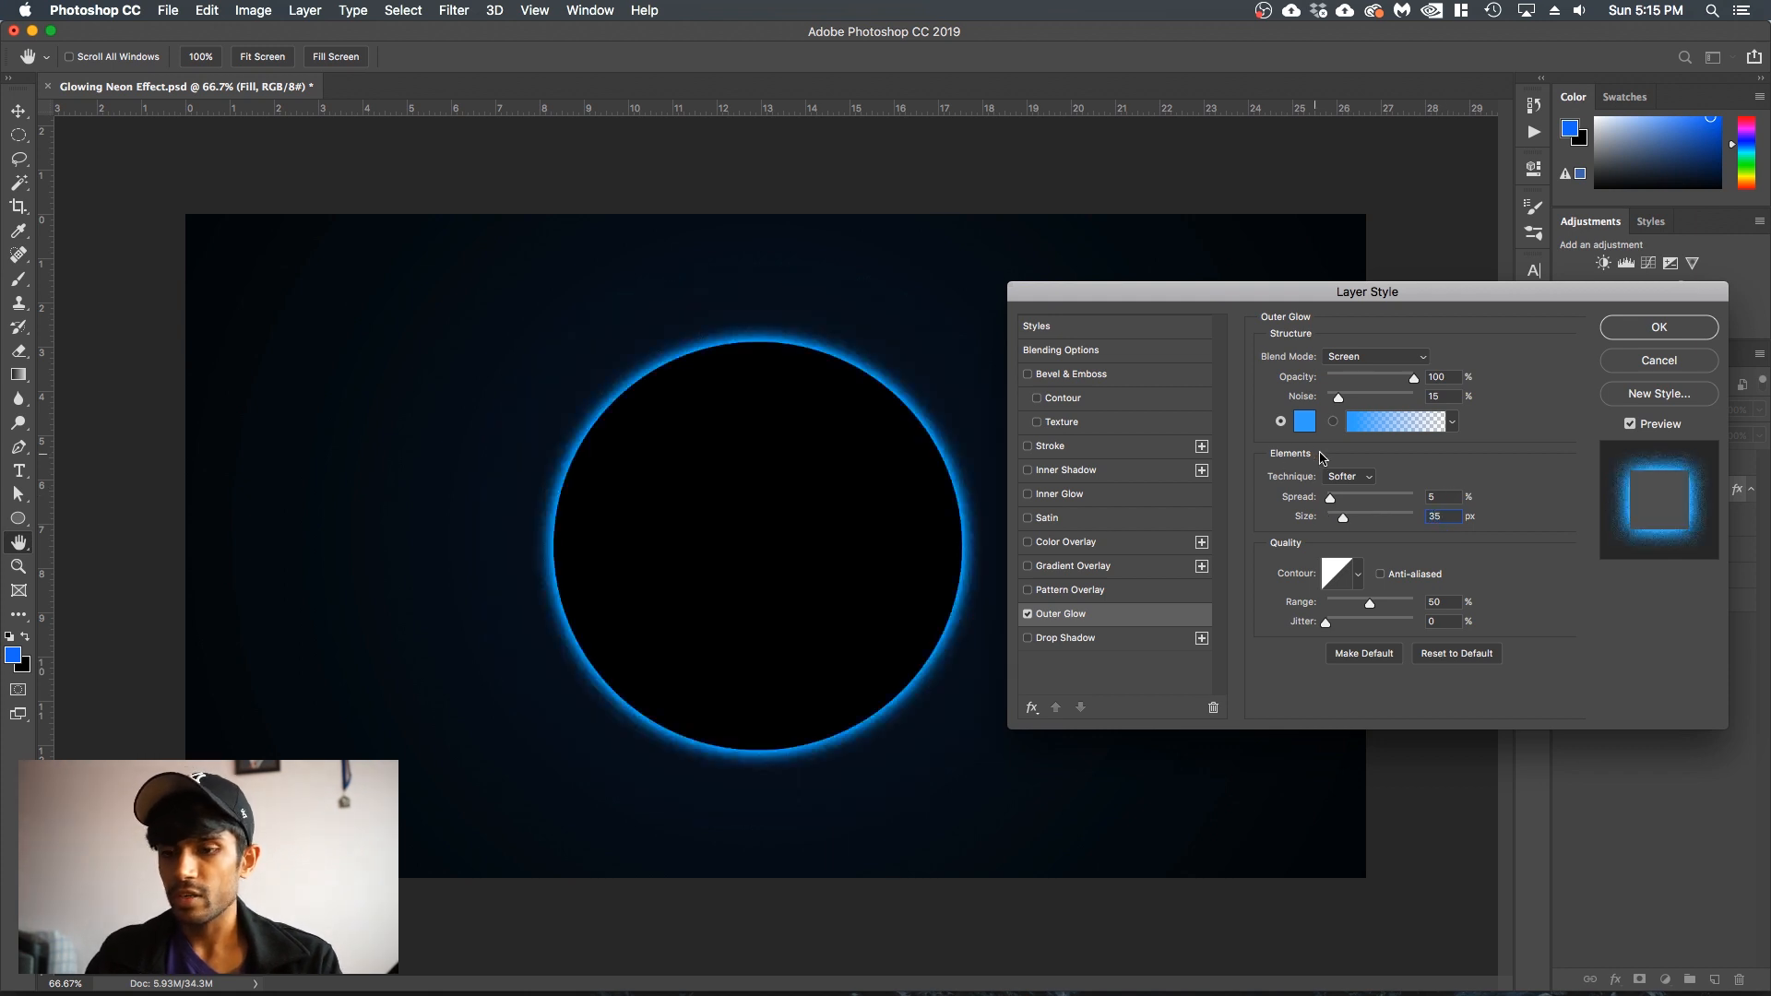
click(1639, 334)
- Add a light blue 65e3fe Color Overlay and a blue Outer Glow to the Border layer
click(1704, 463)
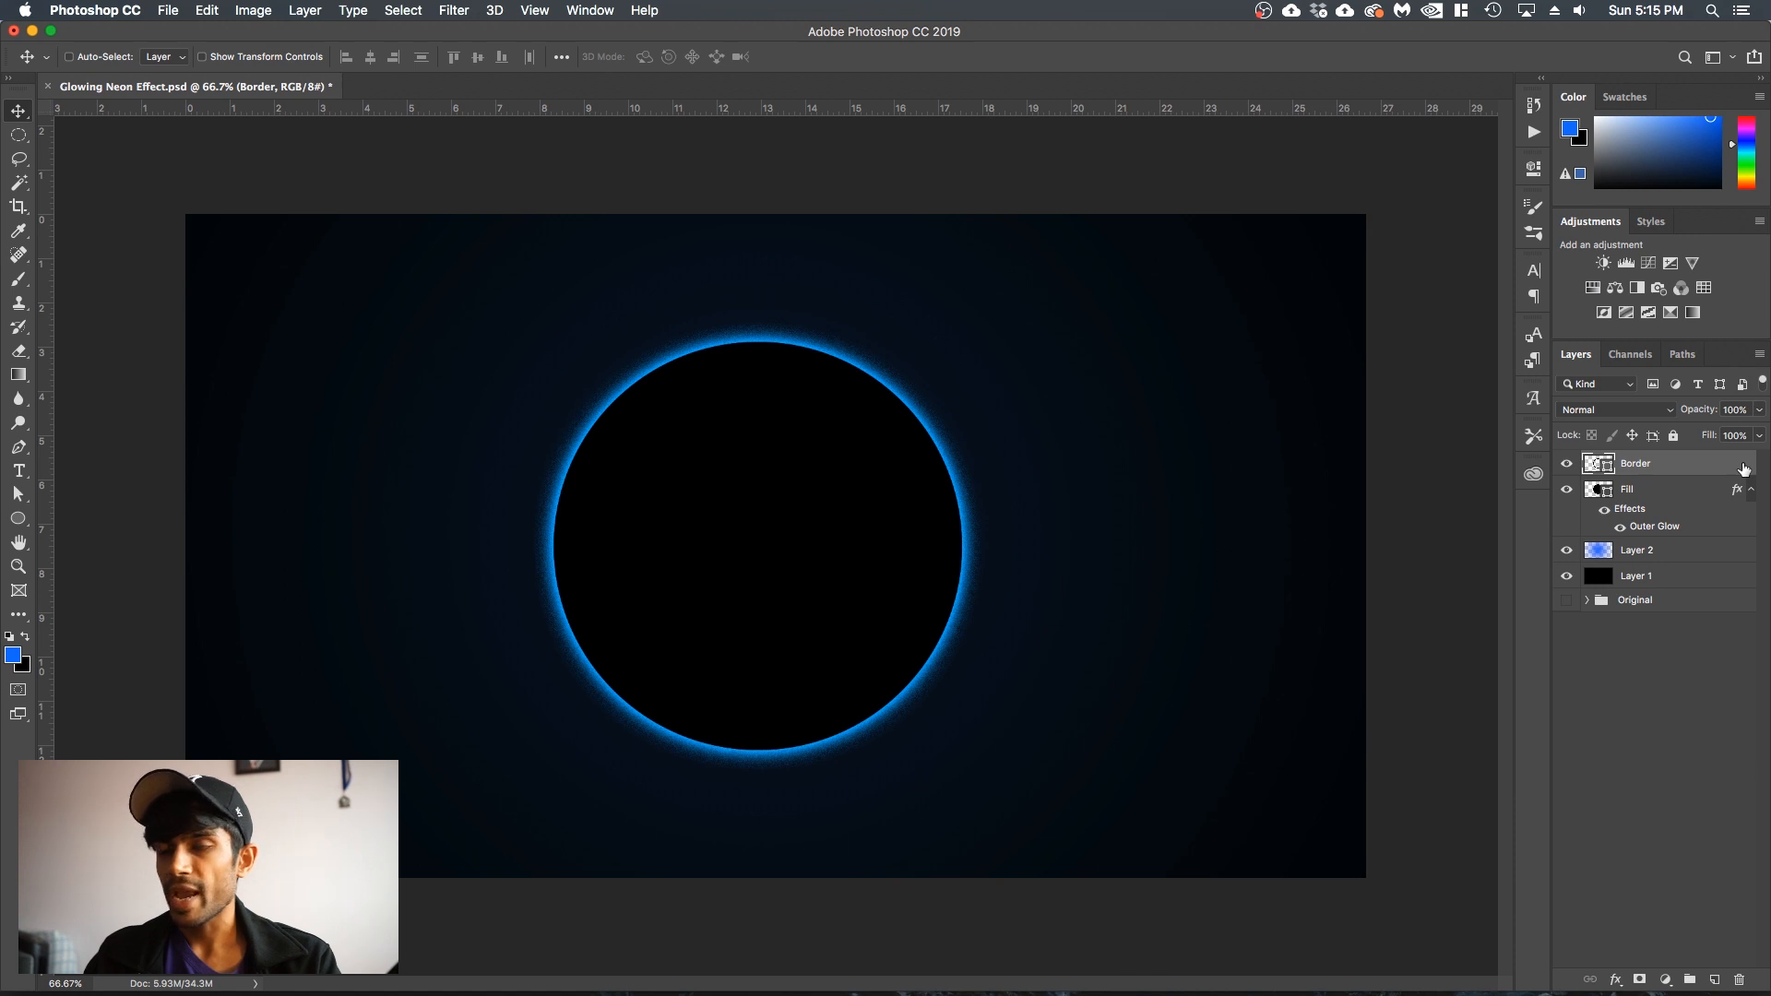
double_click(1719, 468)
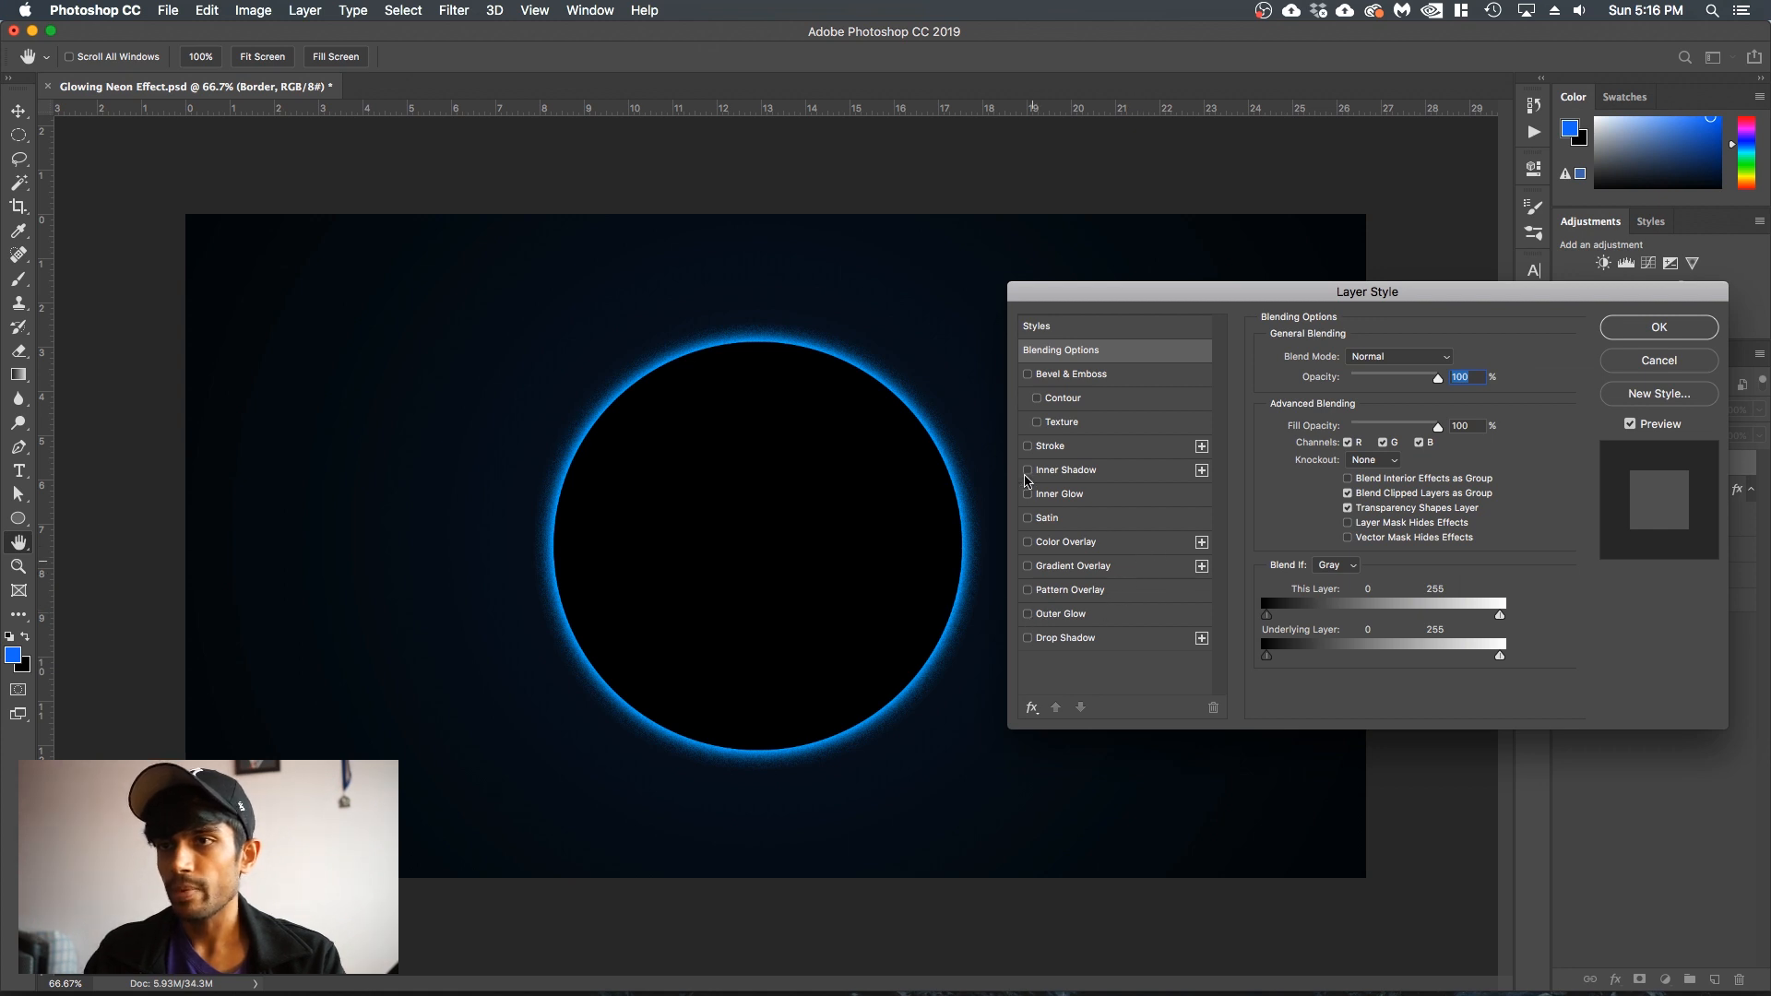
click(1028, 542)
click(1065, 542)
click(1471, 356)
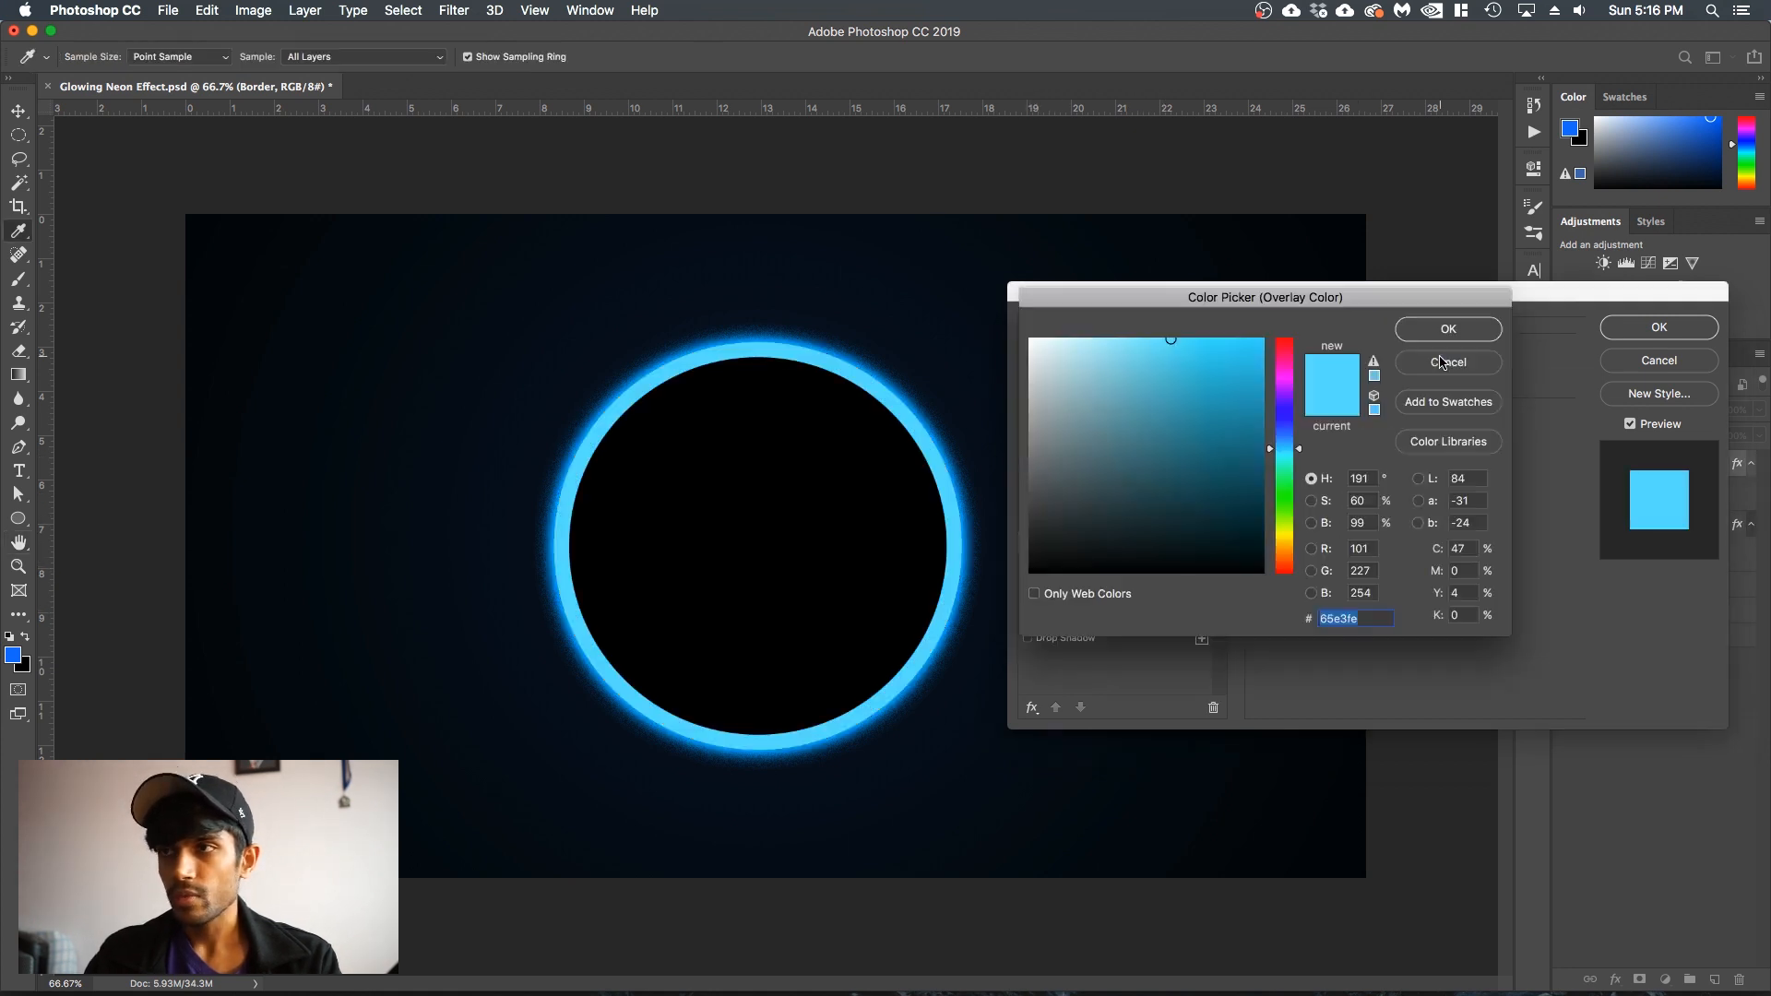
click(1357, 619)
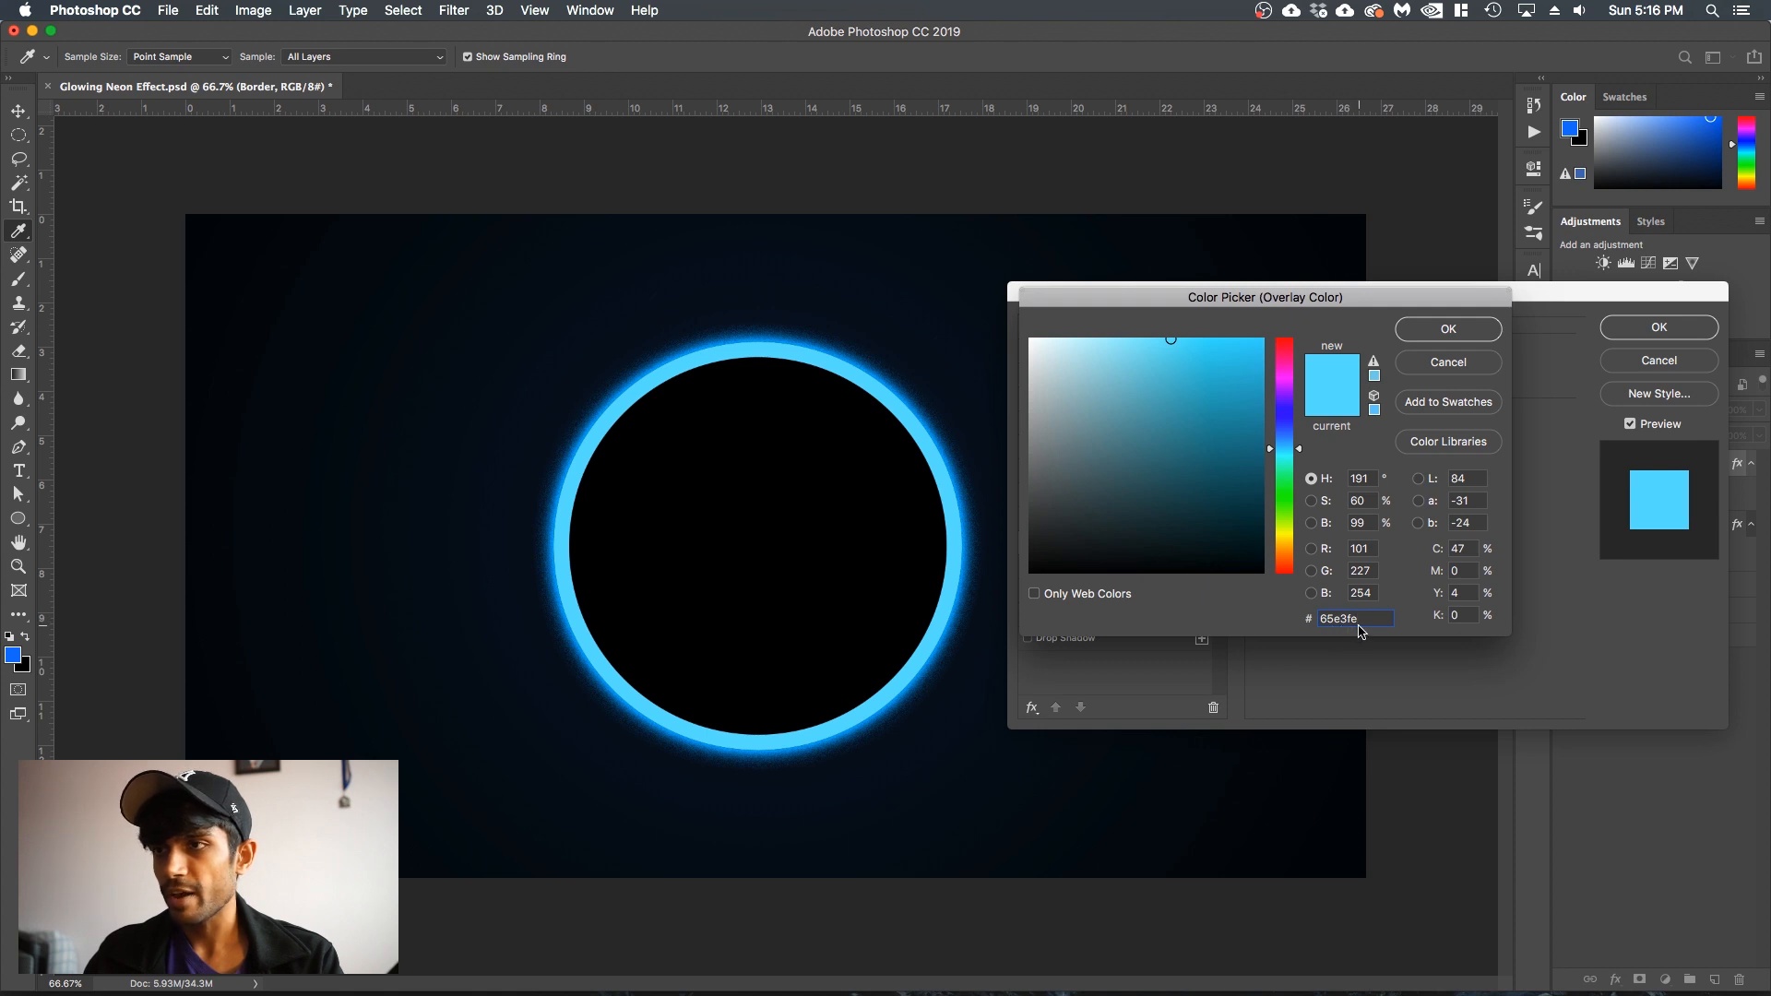
click(1440, 365)
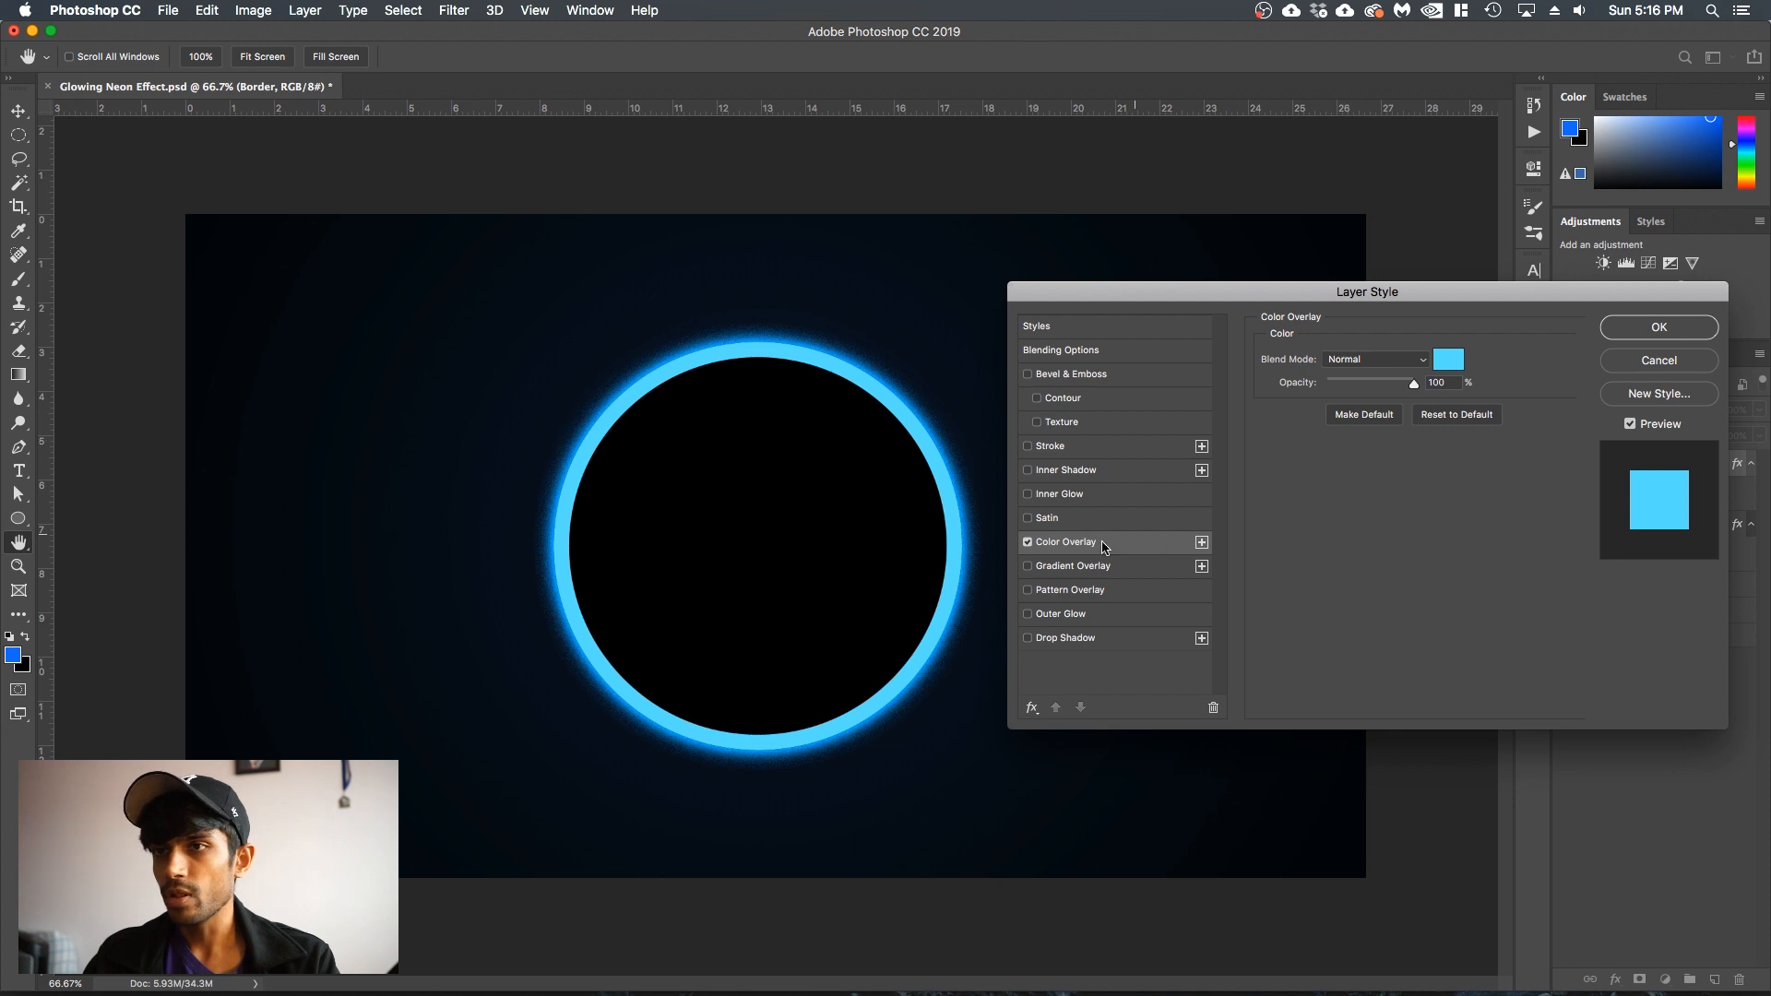
click(1028, 614)
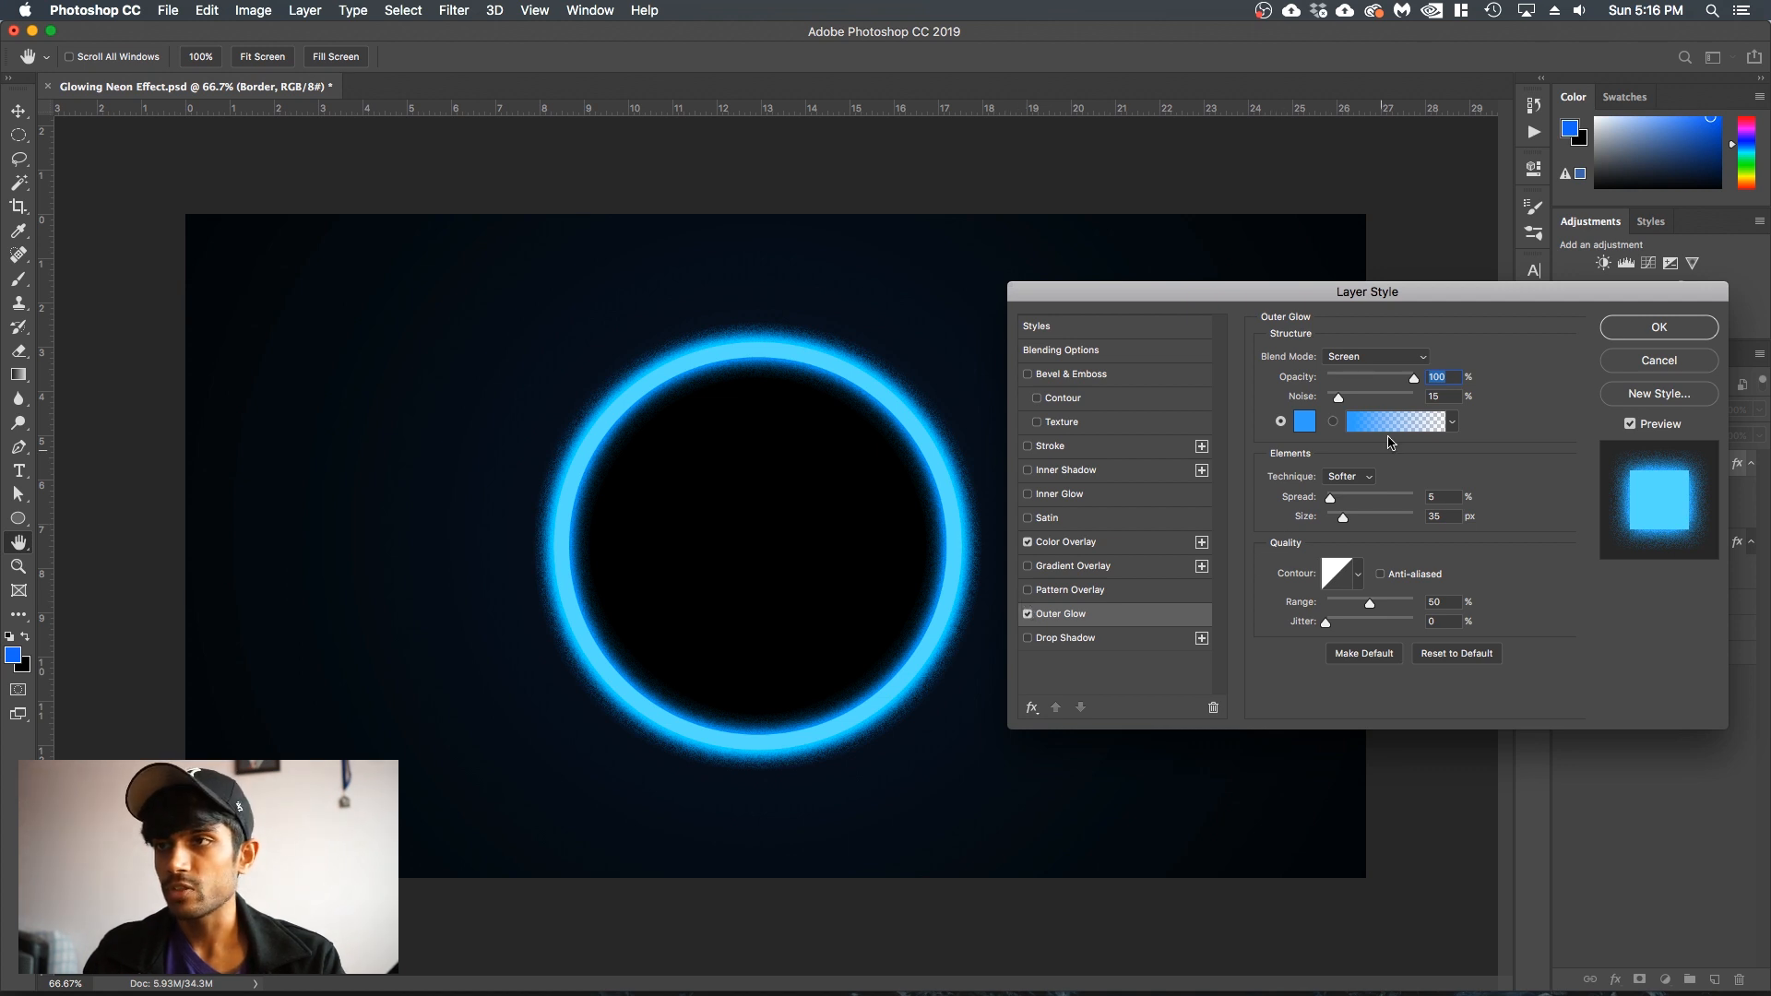
- Add a pale cyan Inner Glow to the Border layer with 75% opacity and 15 px size, and apply the layer styles
click(1029, 494)
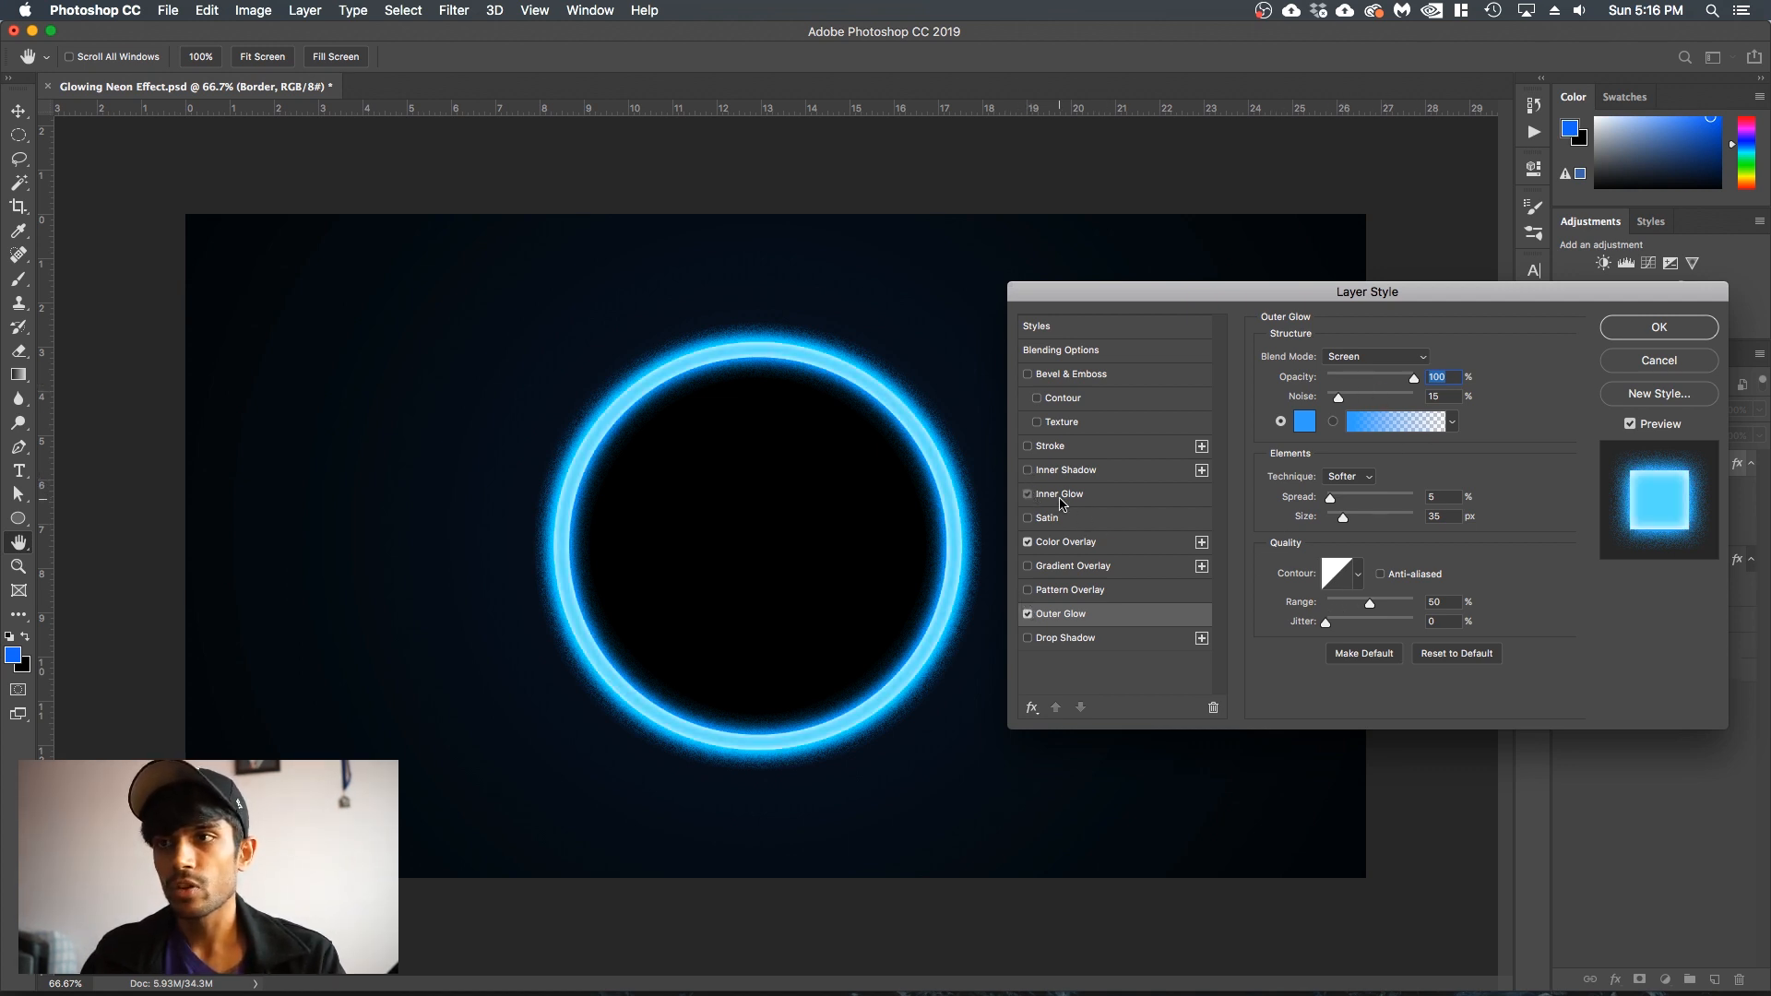
click(1061, 496)
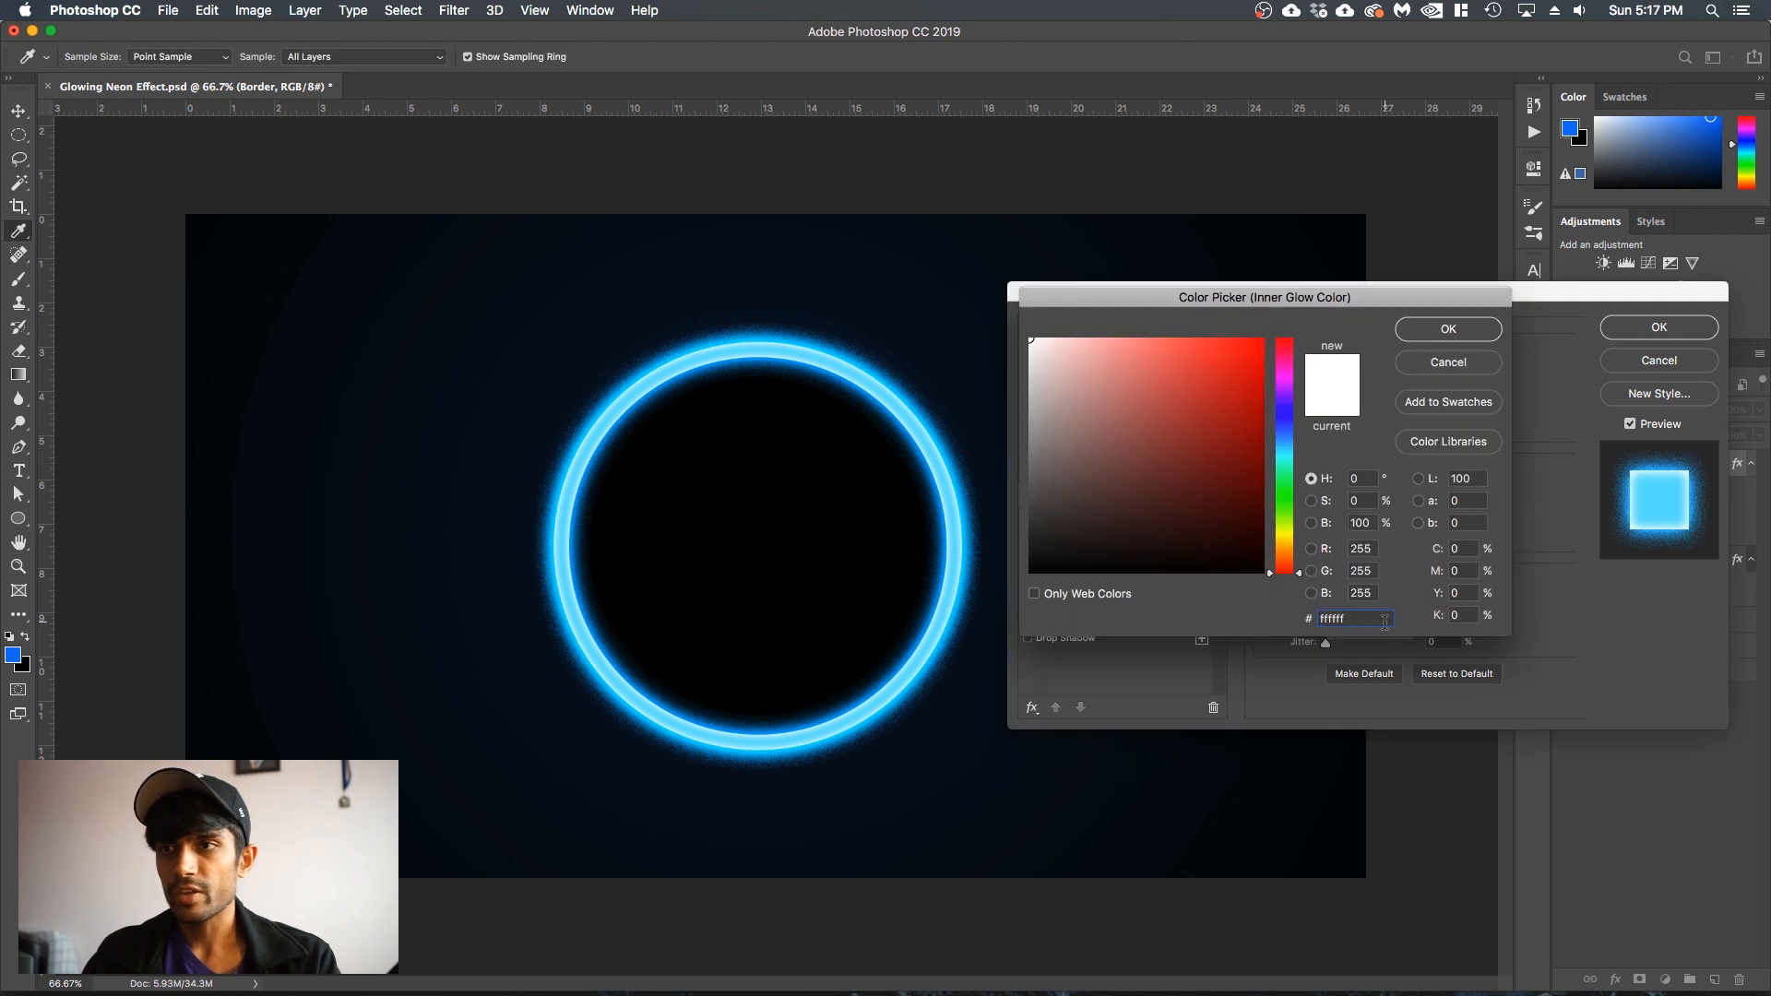
drag(1384, 623, 1236, 635)
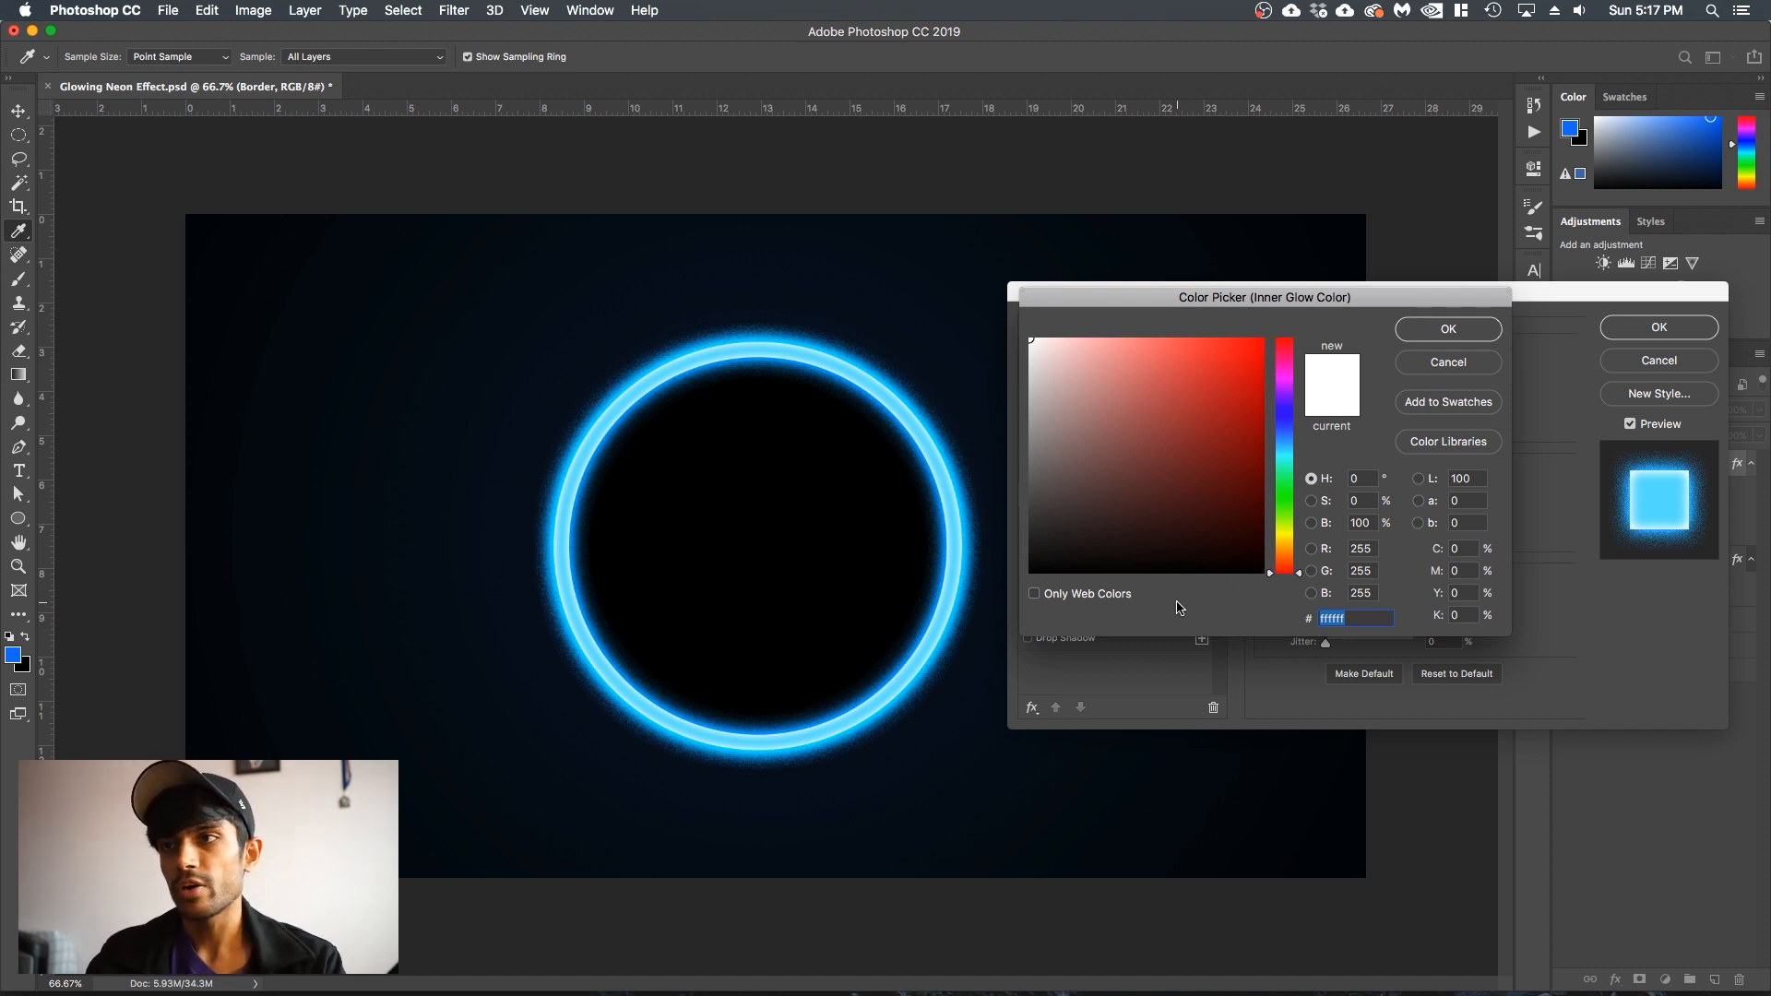
text(c7f)
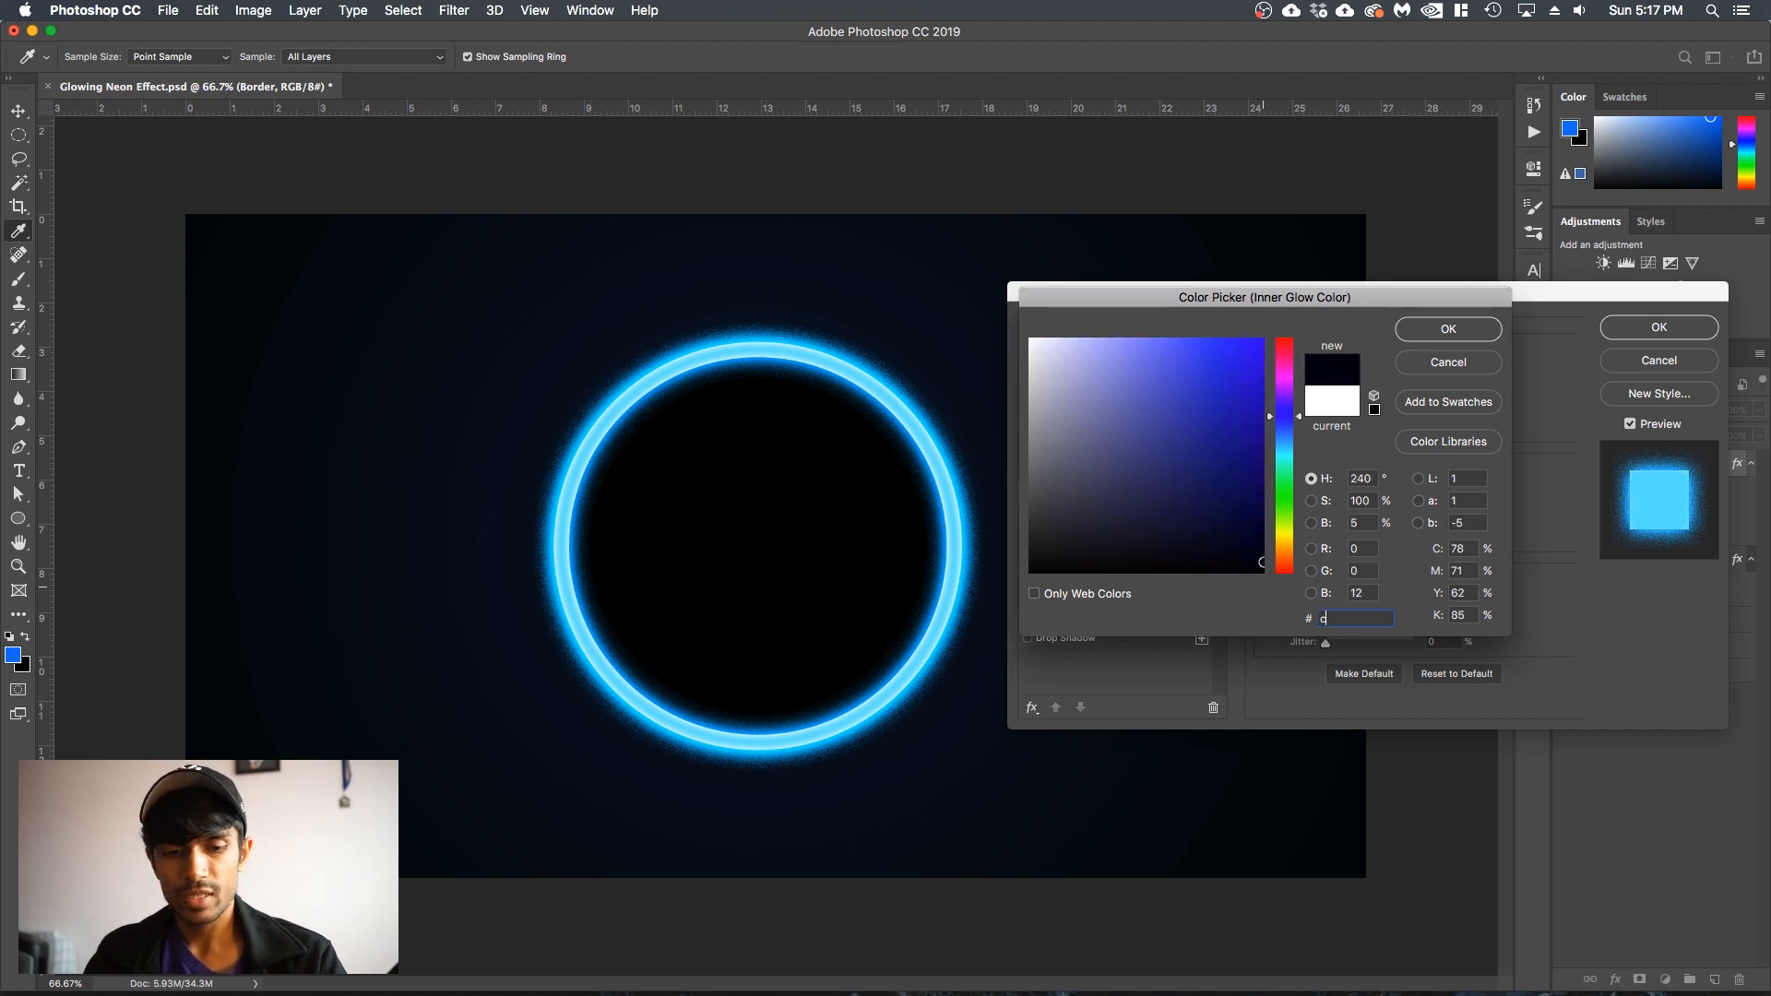
text(fff)
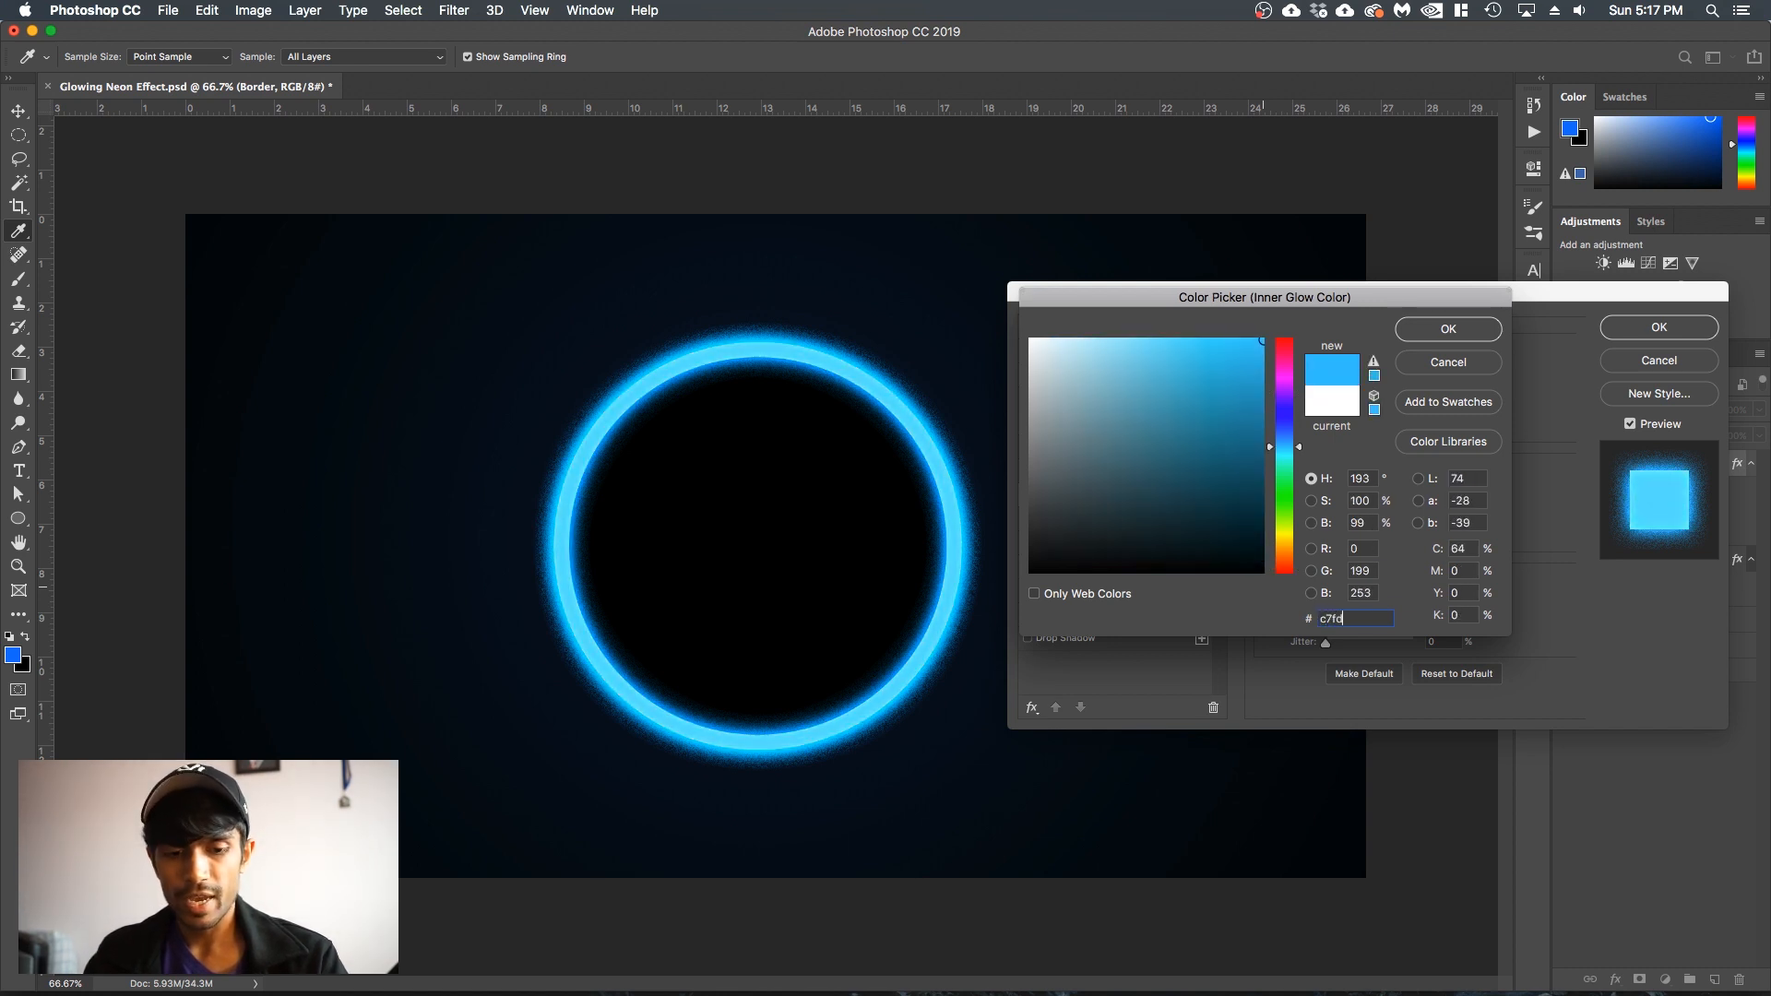
key(Return)
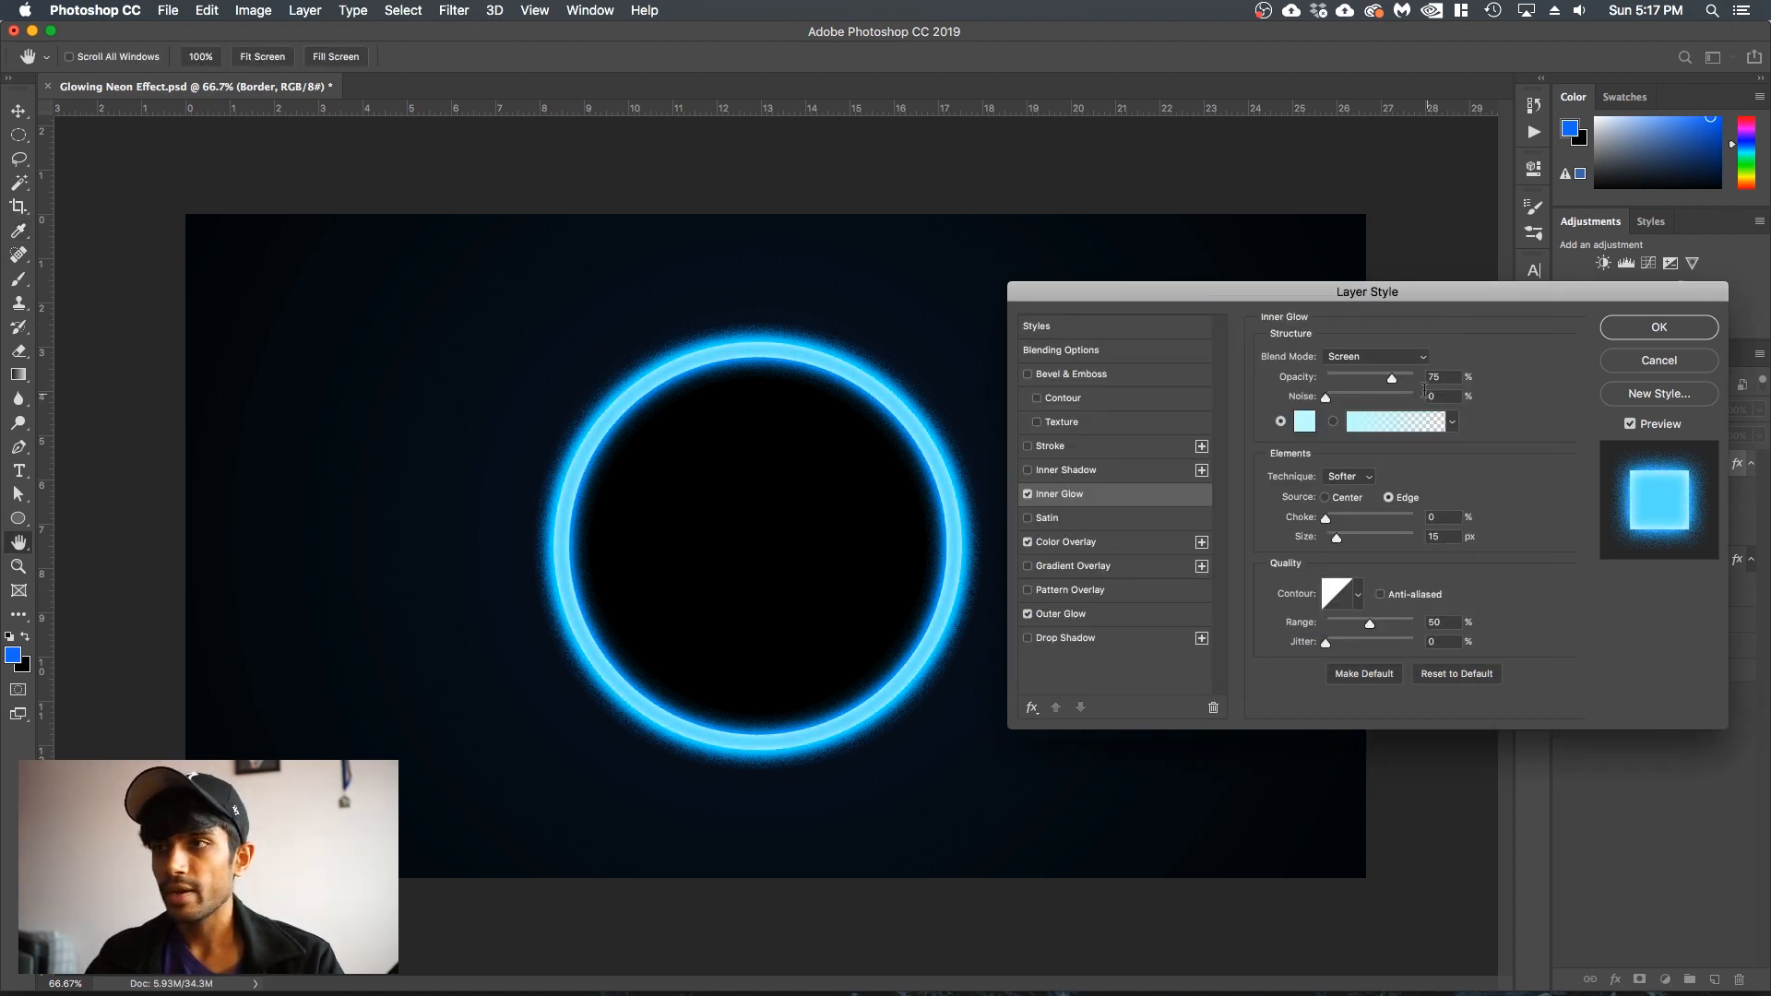
drag(1454, 377, 1413, 371)
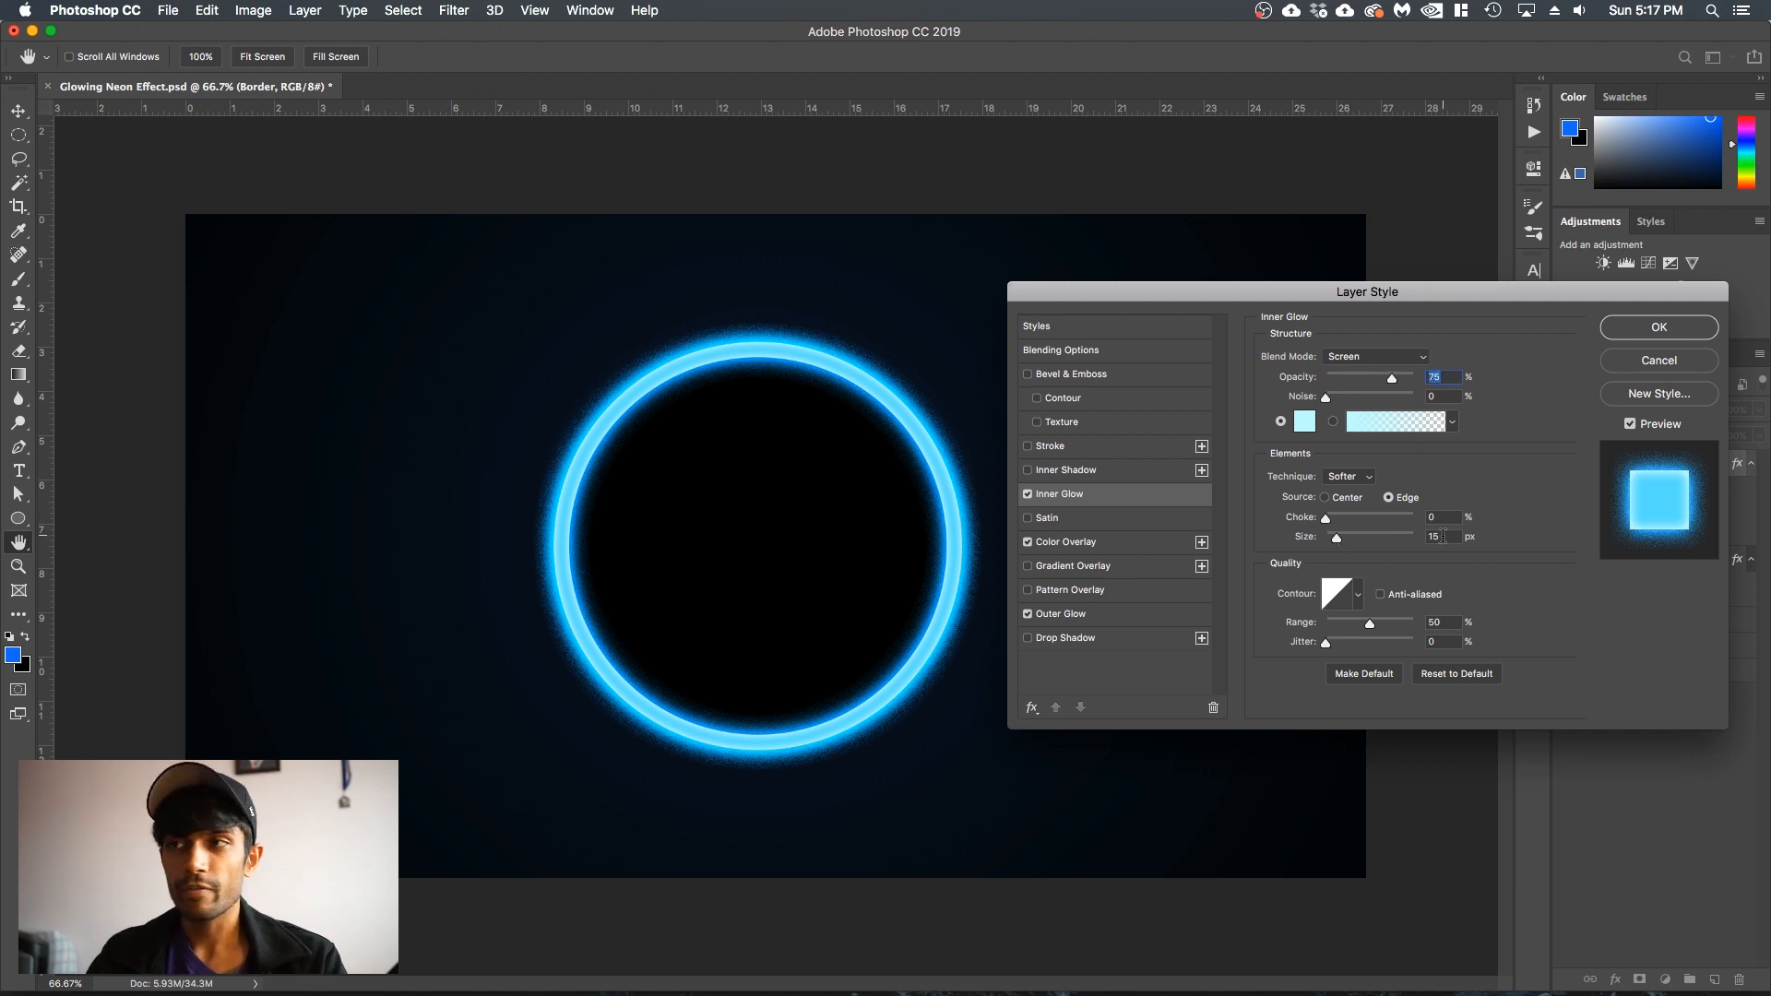
mouse_move(1336, 537)
mouse_down()
mouse_move(1395, 541)
mouse_move(1332, 538)
mouse_up()
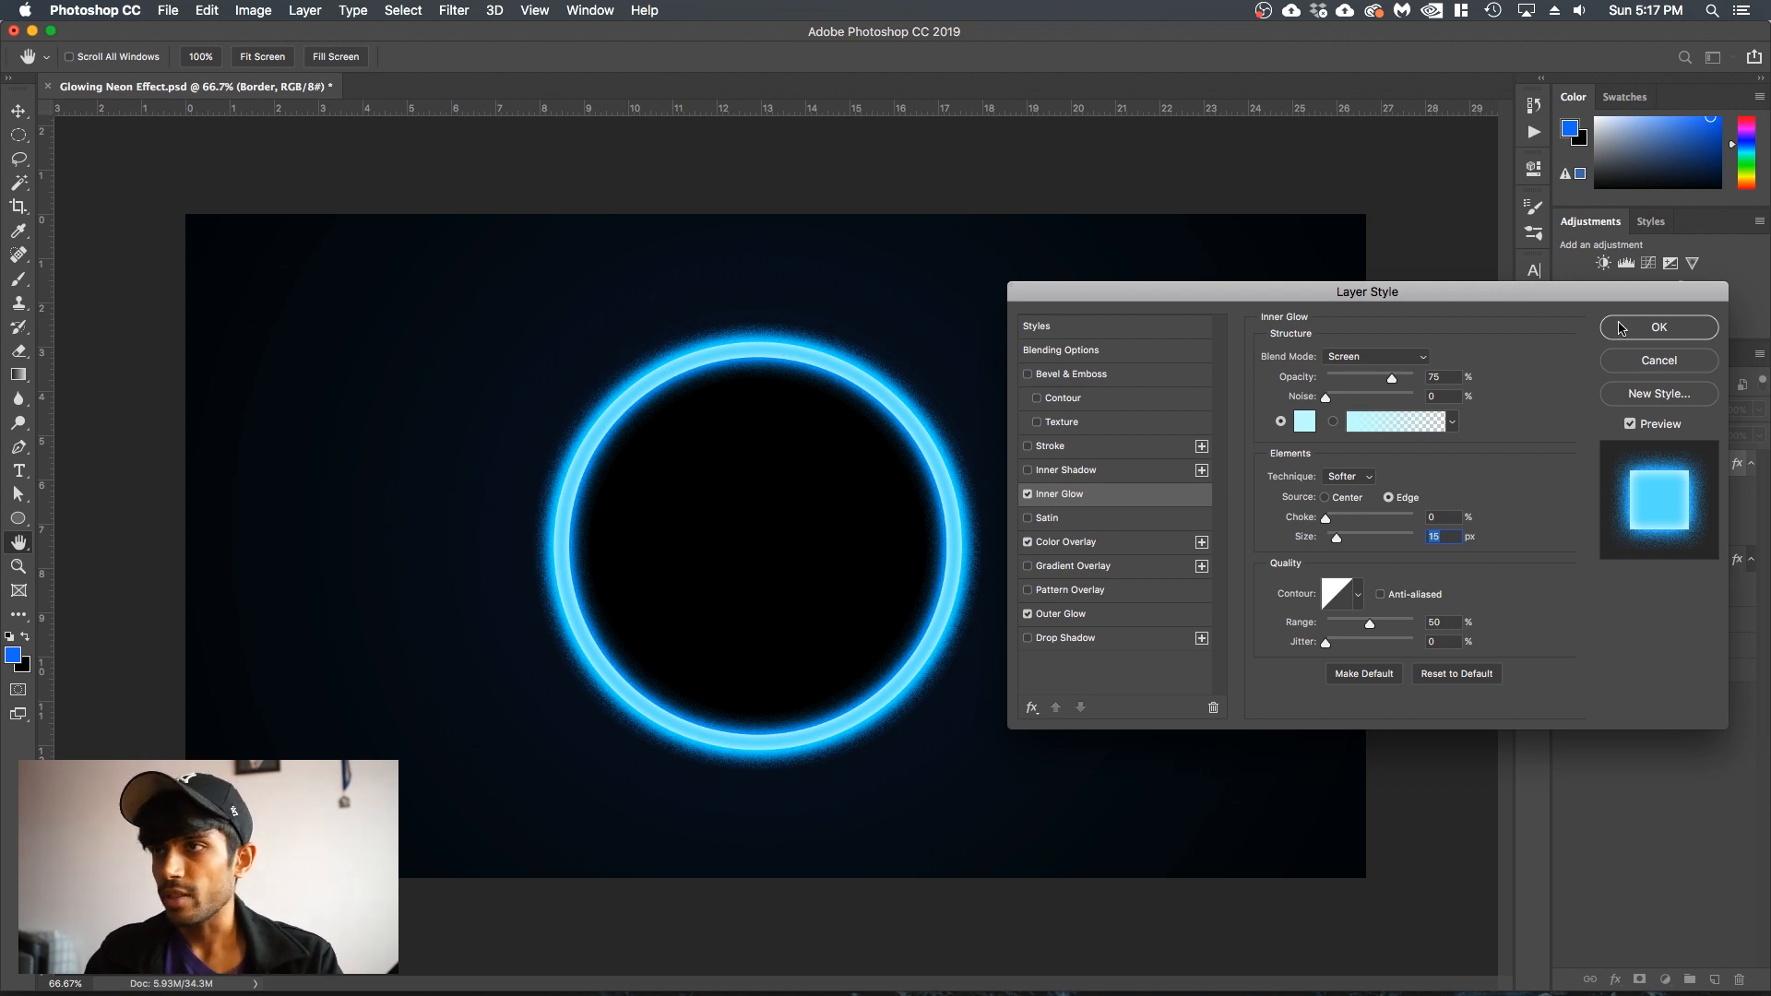
click(1650, 330)
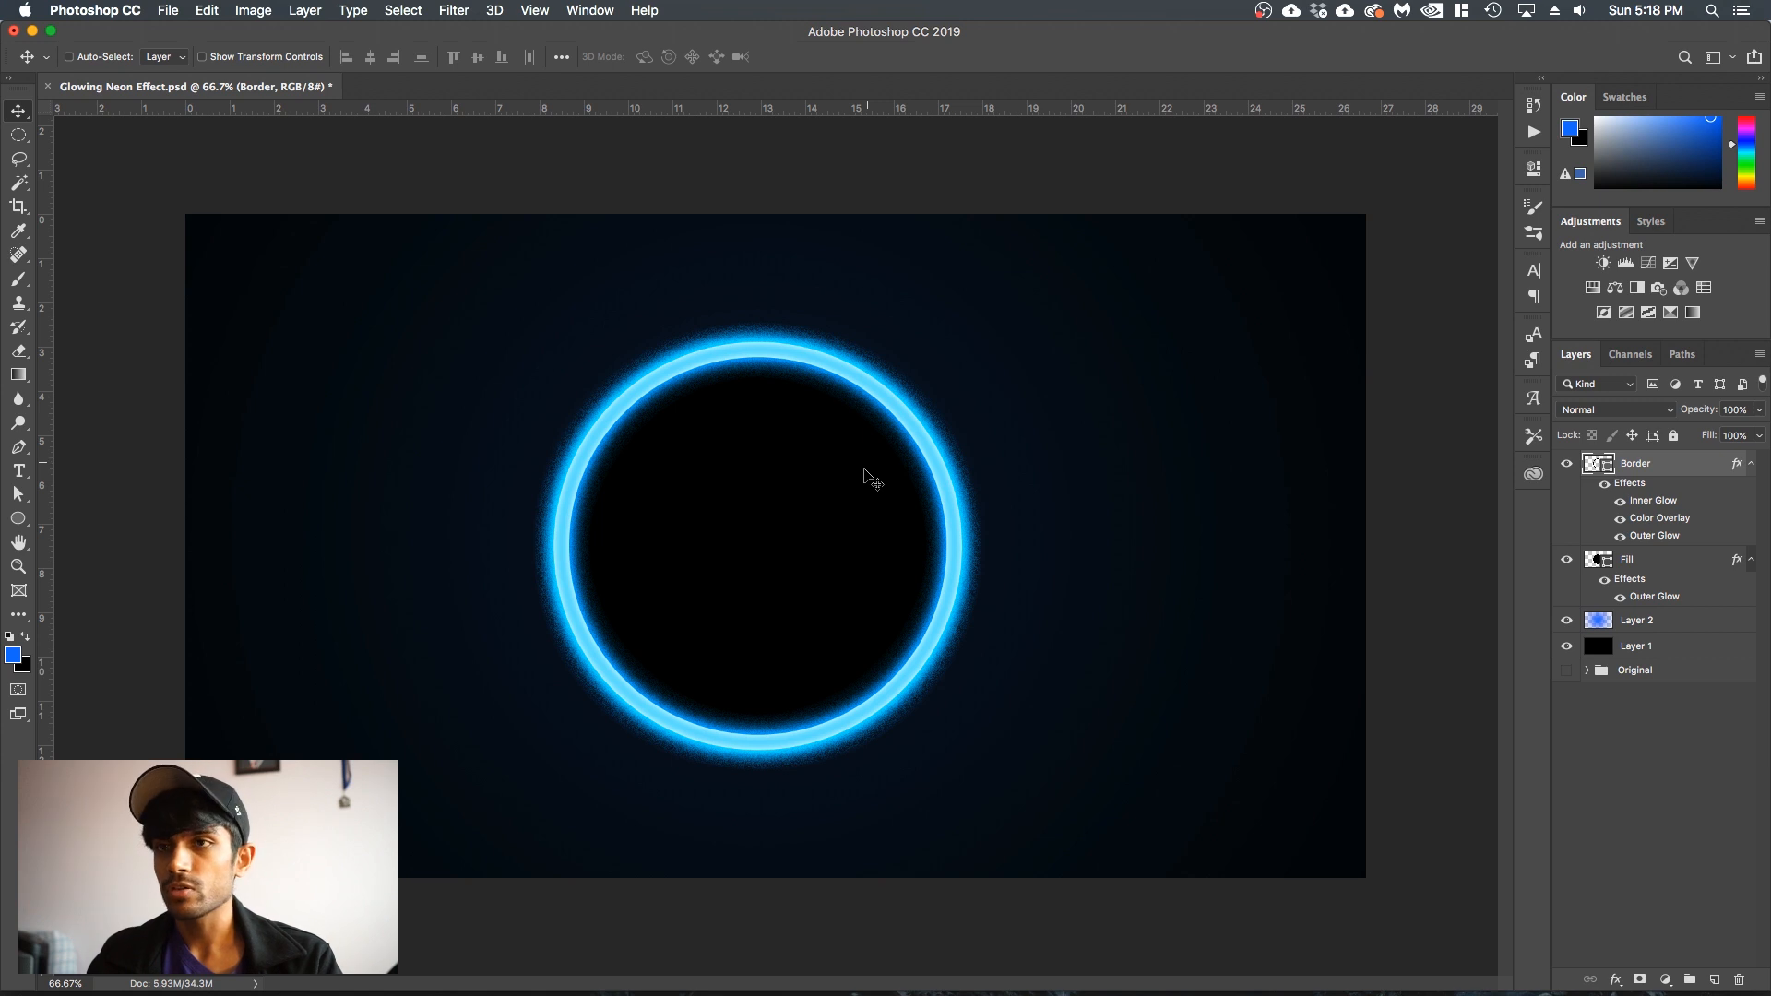
- Scale the Border ring down proportionally about its centre so it sits well inside the Fill circle
key(super+t)
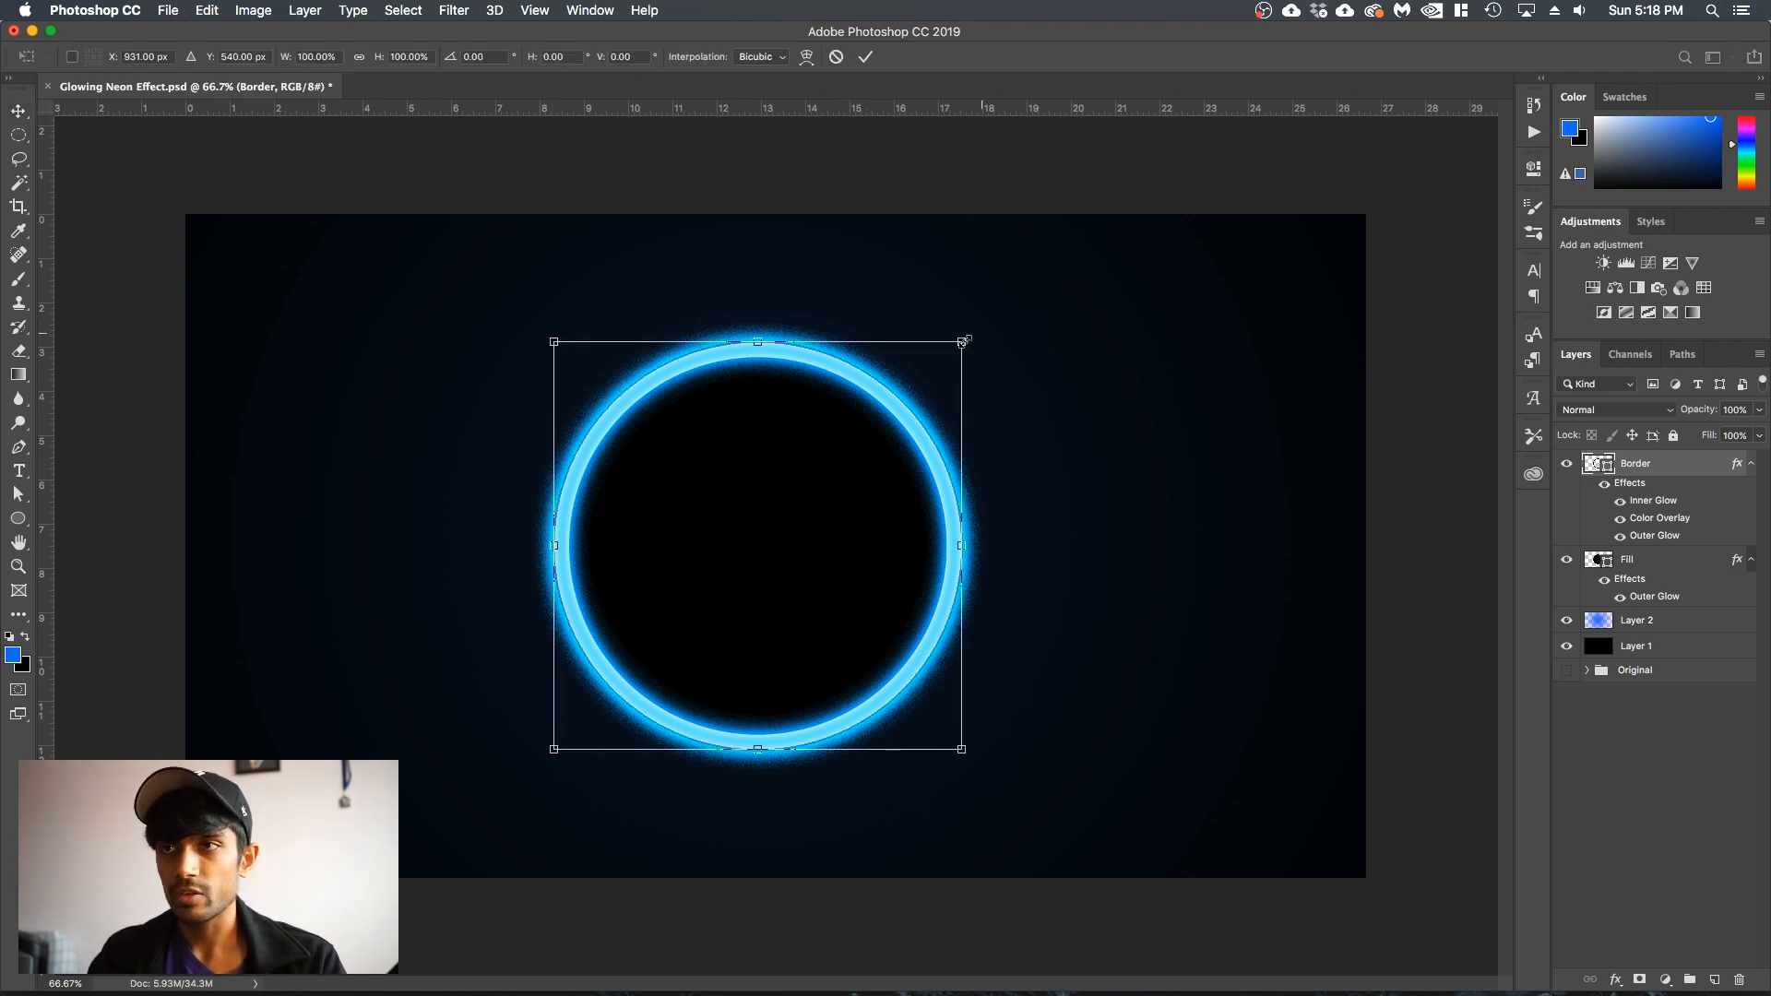
drag(964, 341, 884, 392)
key(Return)
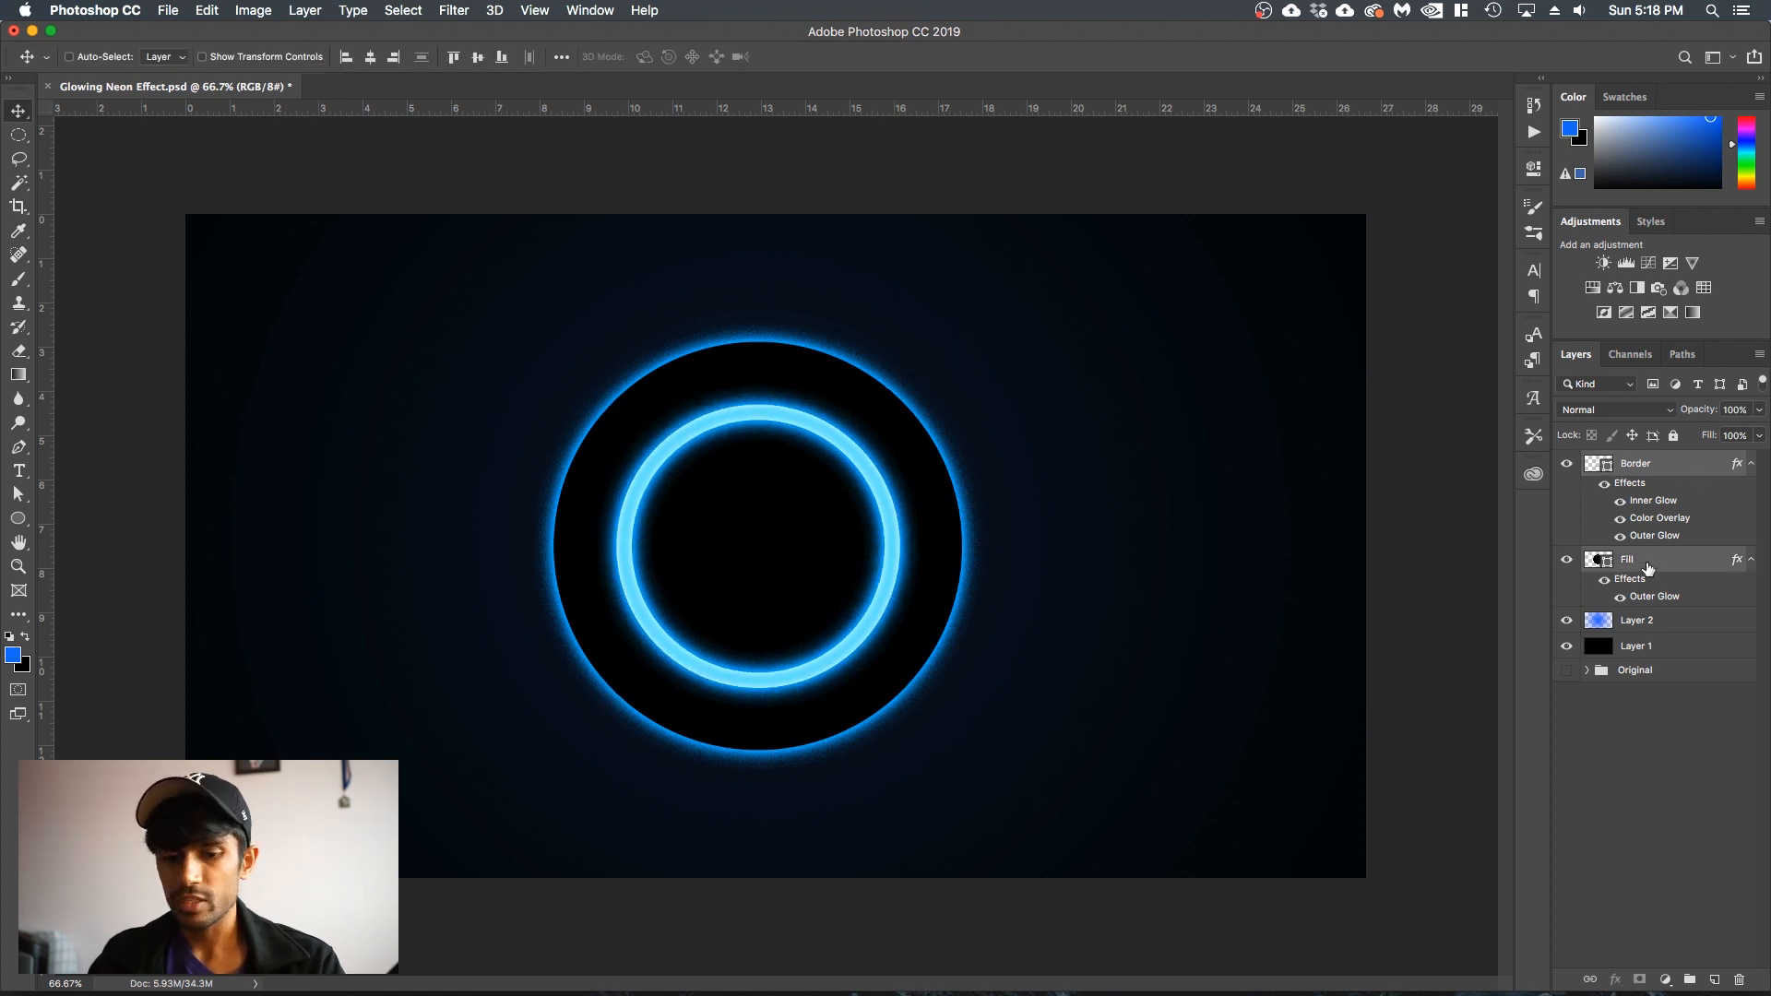
- Group the Border and Fill layers and rename the group as Ring
key(super+g)
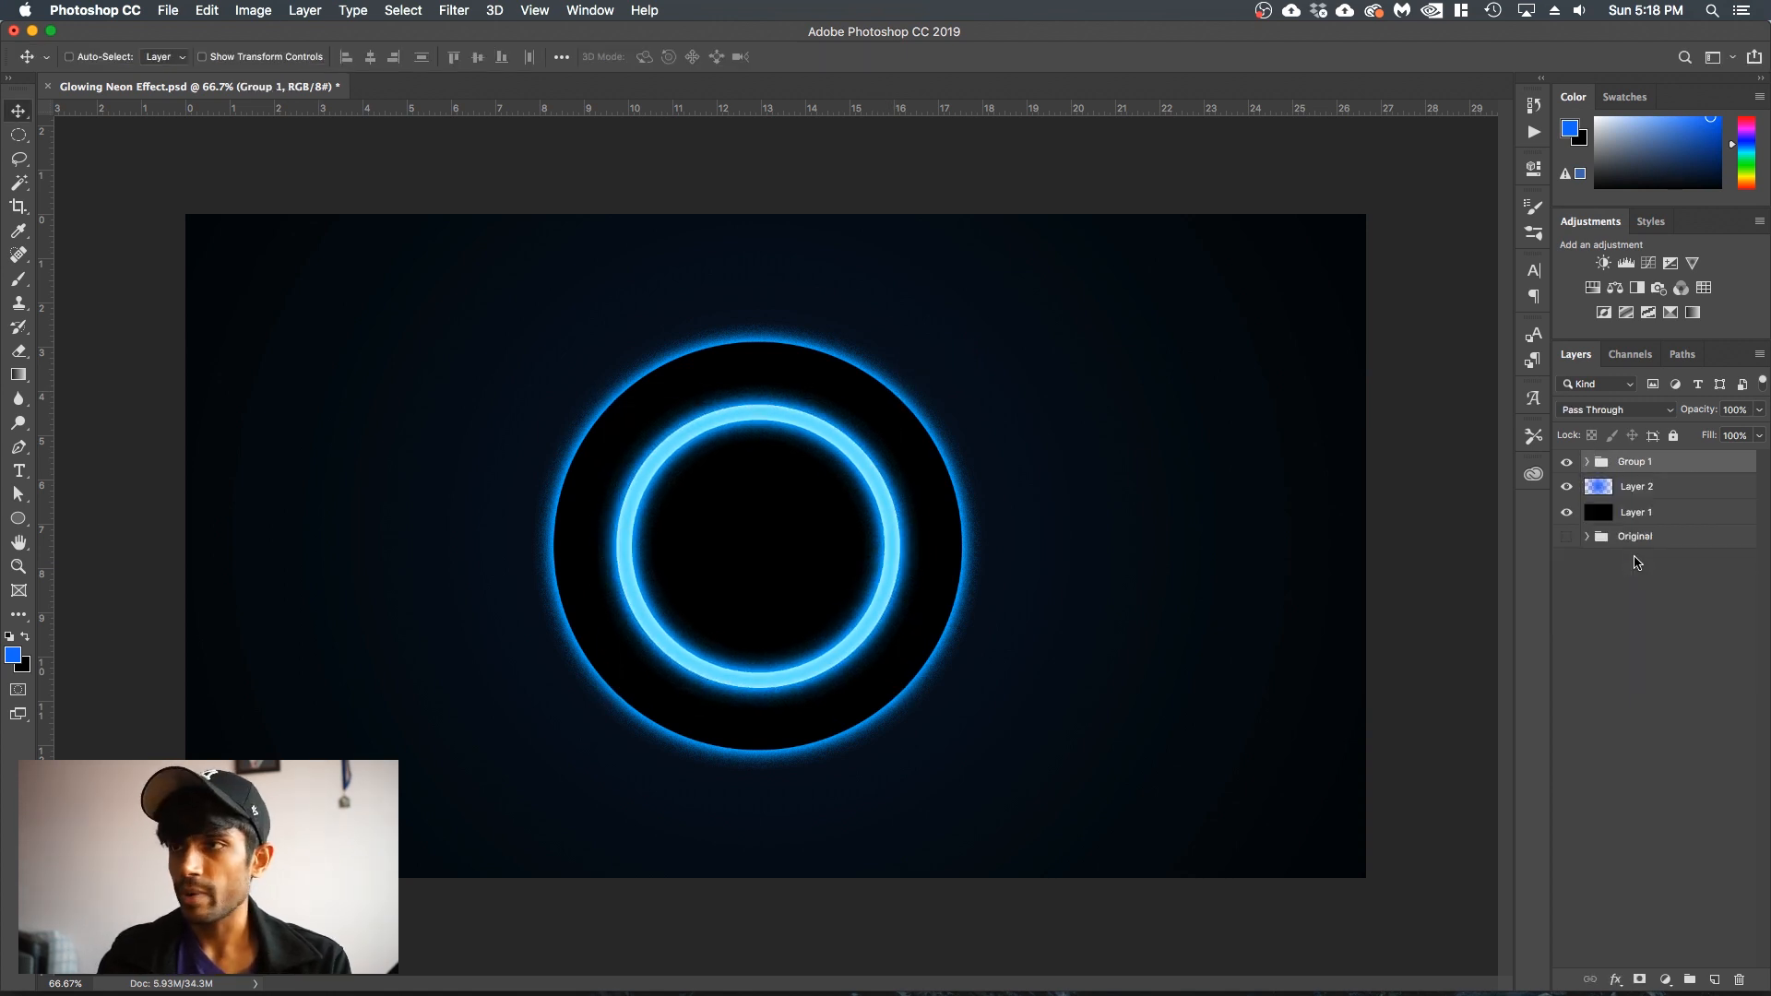
double_click(1634, 462)
text(R)
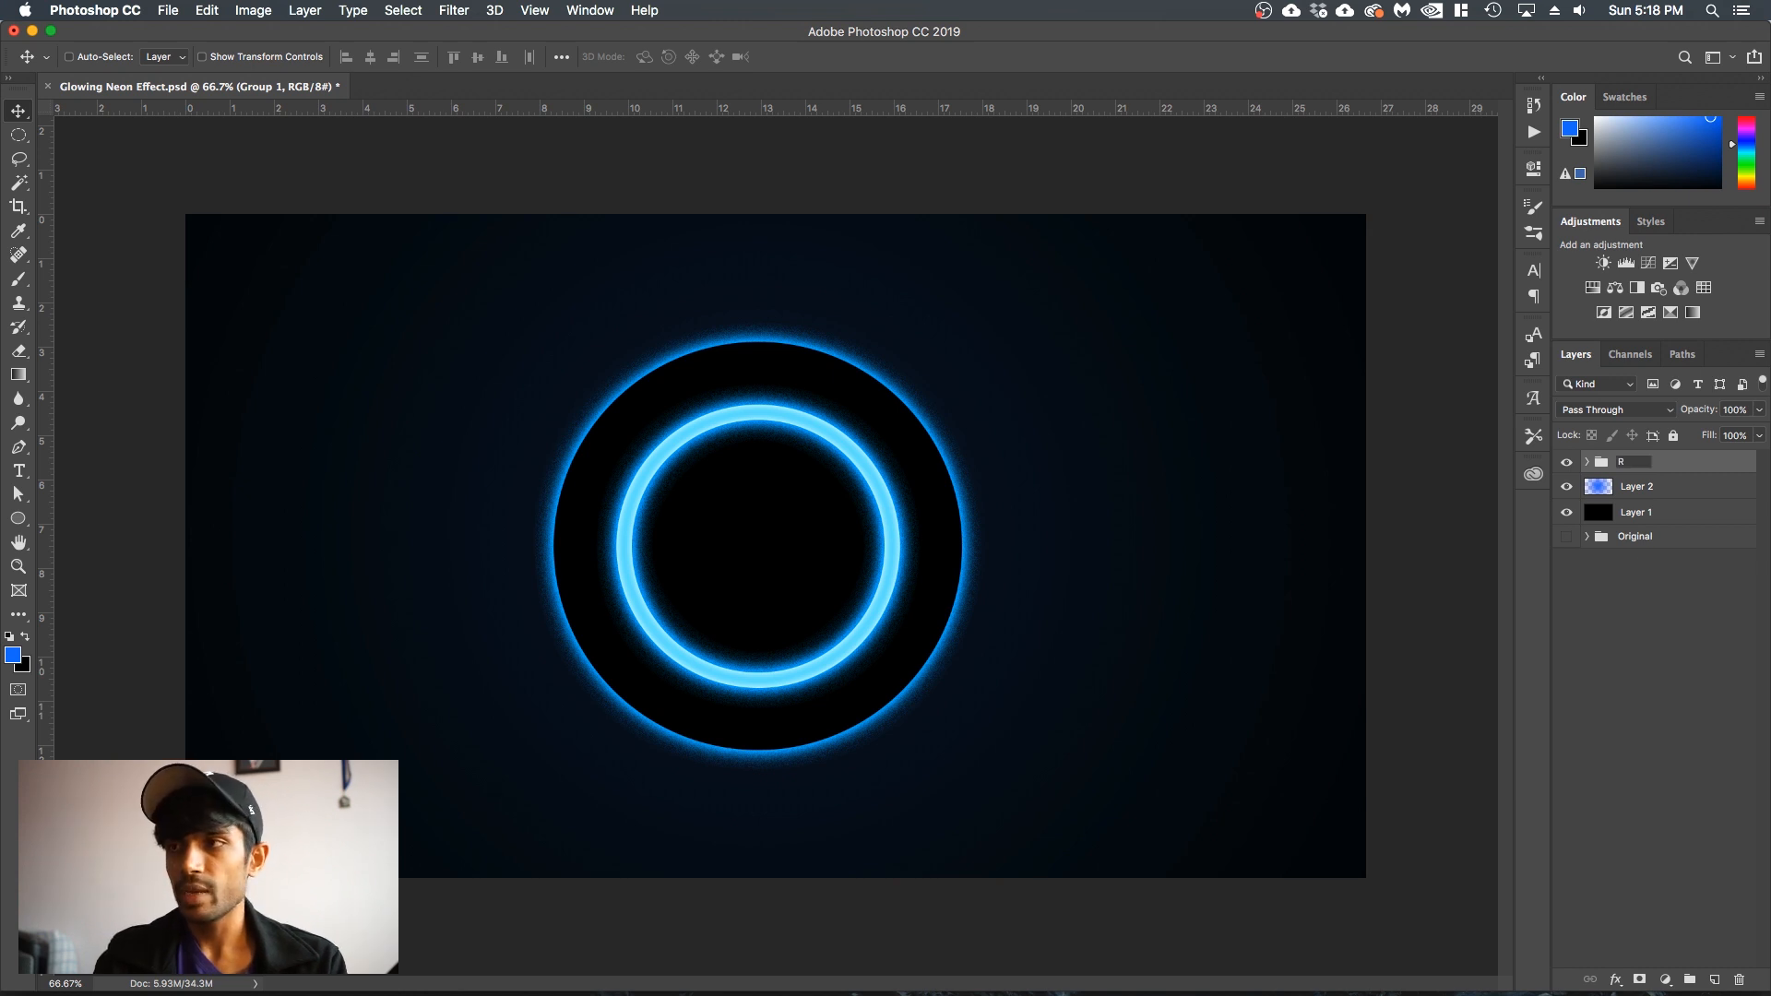
text(ing)
key(Return)
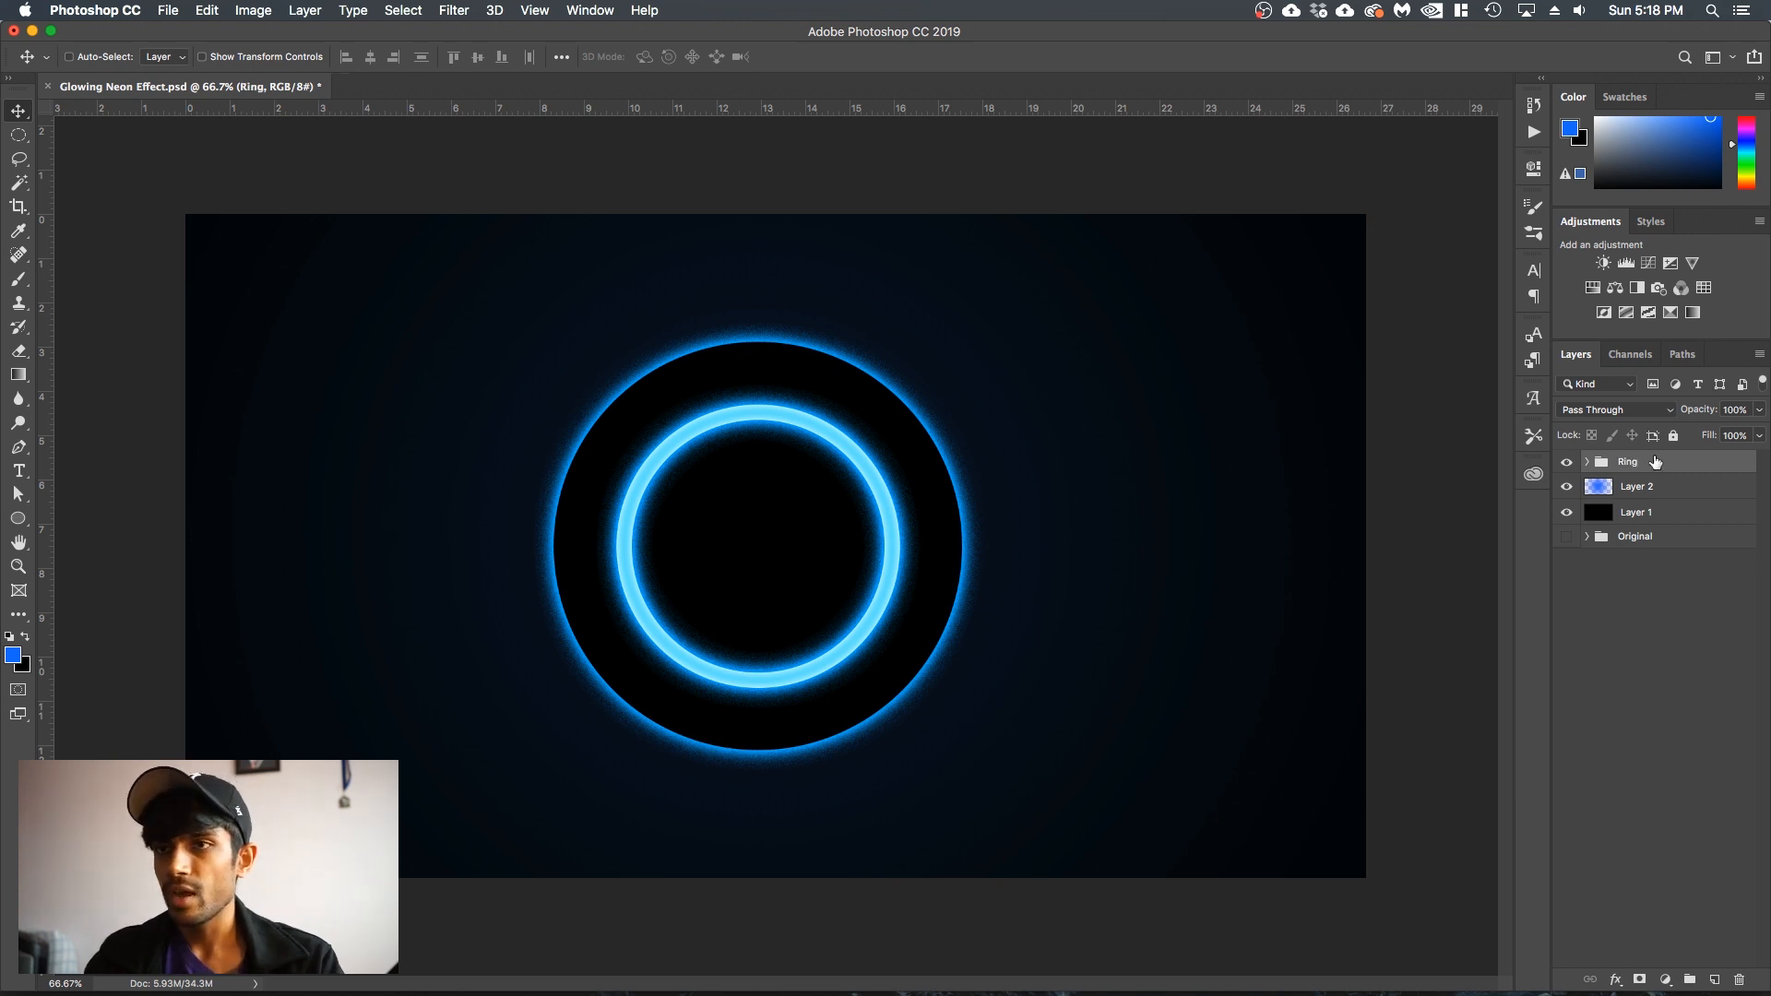
- Duplicate the Ring group and convert the copy to a Smart Object
key(super+j)
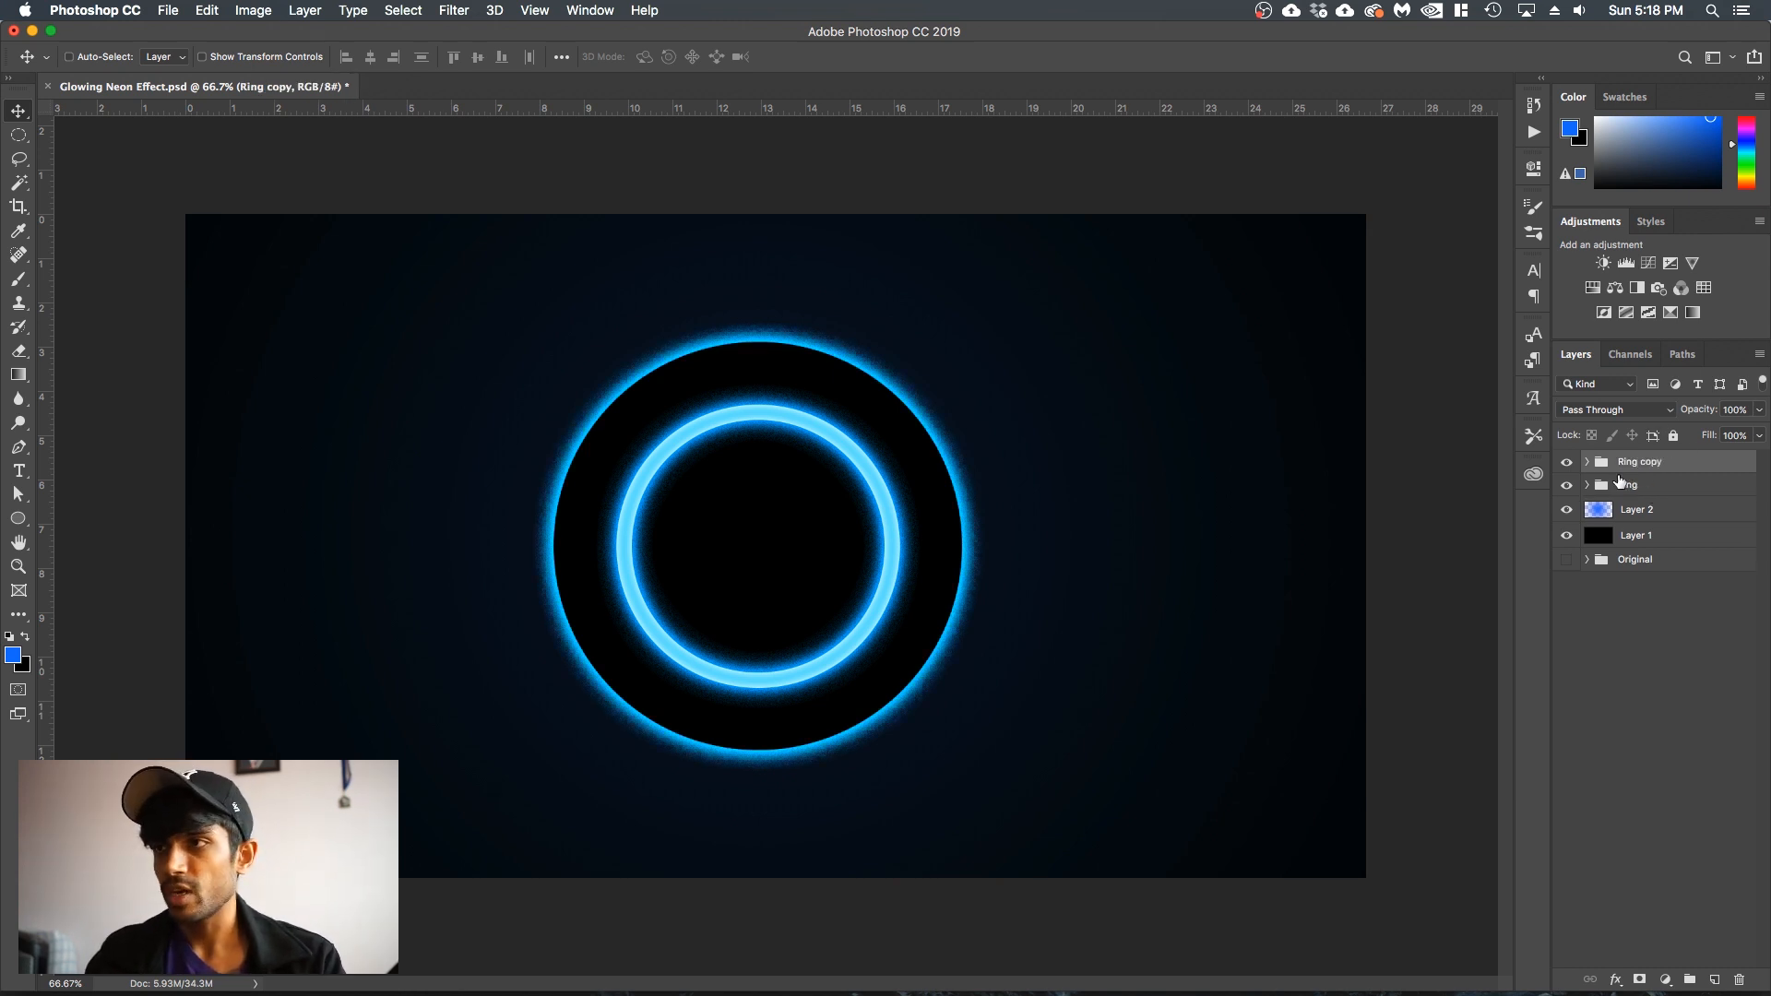
right_click(1677, 462)
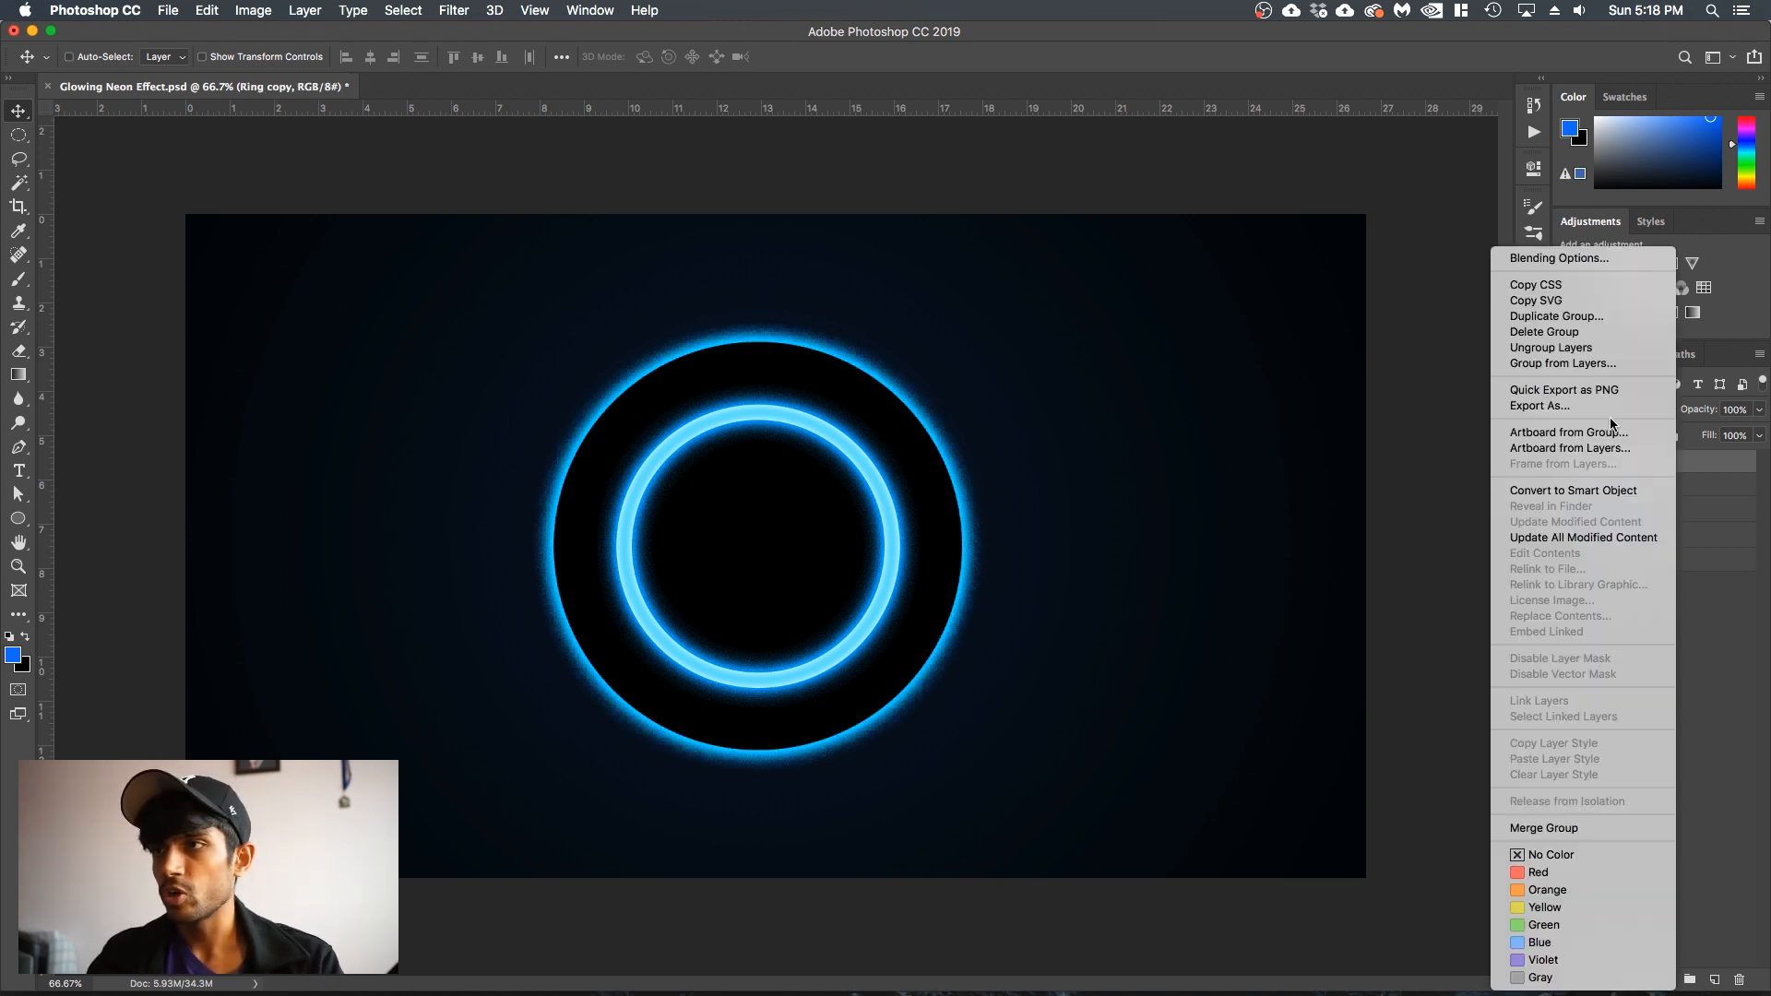
click(1573, 499)
key(super)
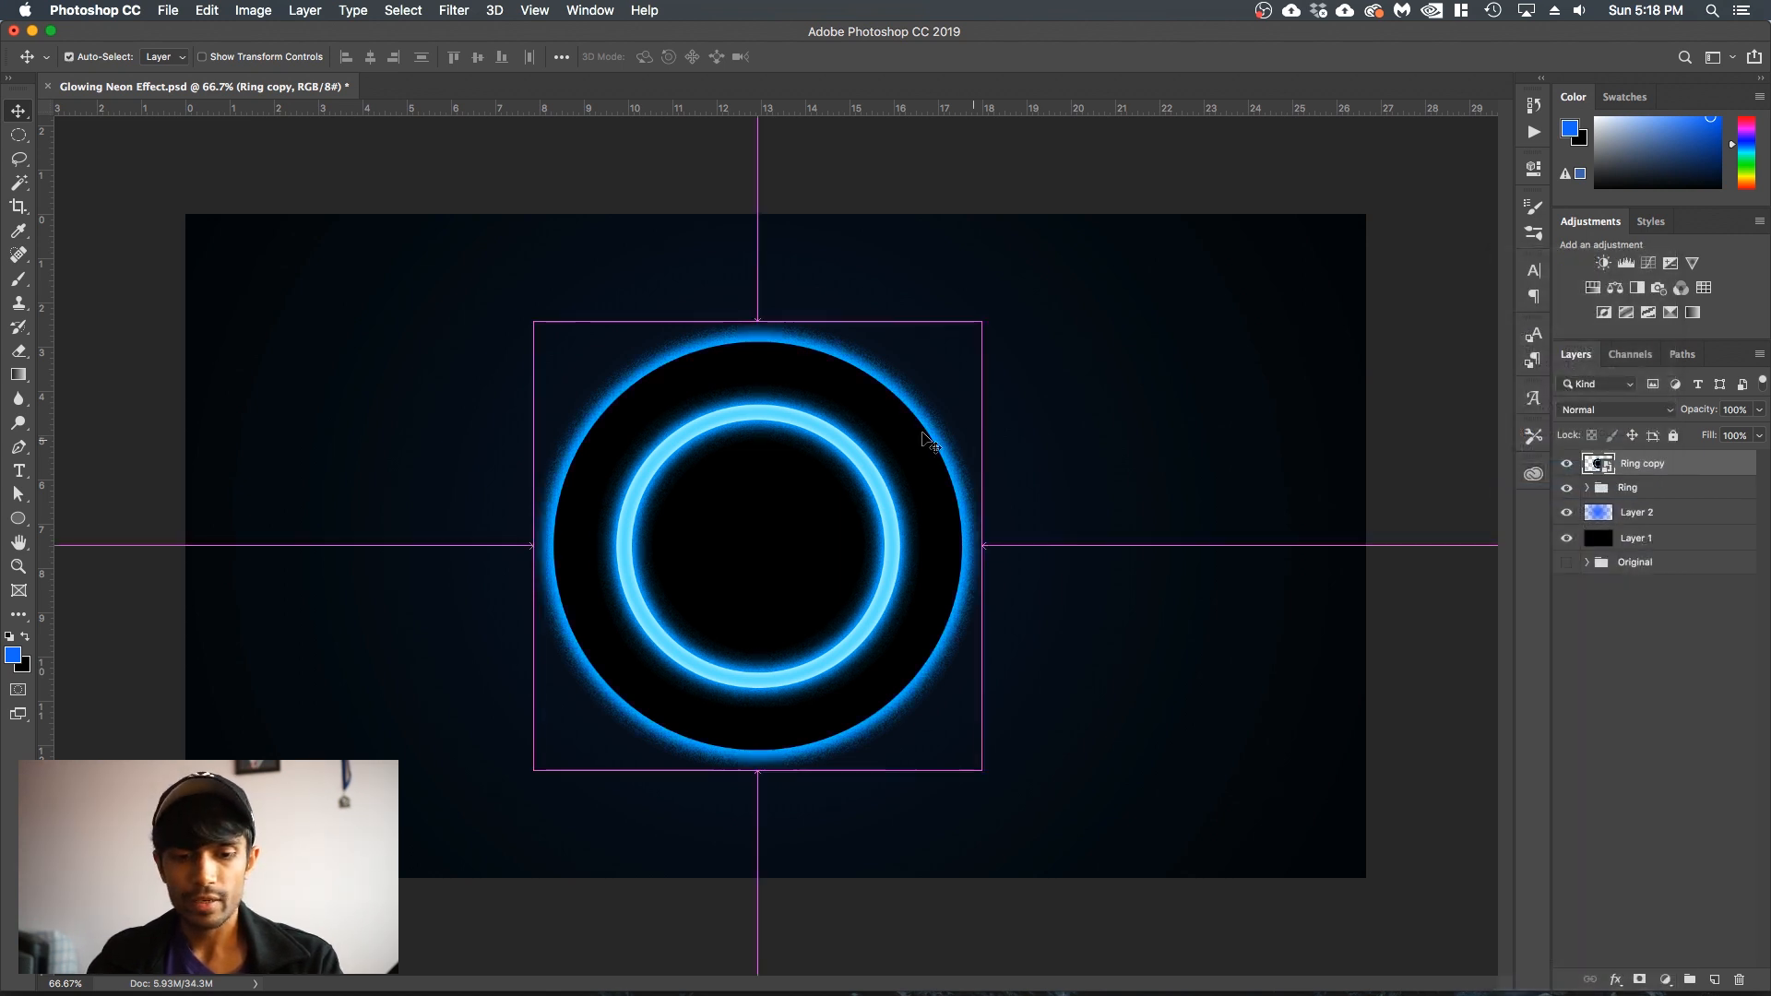
- Scale the Ring copy down proportionally about its centre to a small ring well inside the large neon ring
key(super+t)
drag(986, 318, 812, 494)
key(Return)
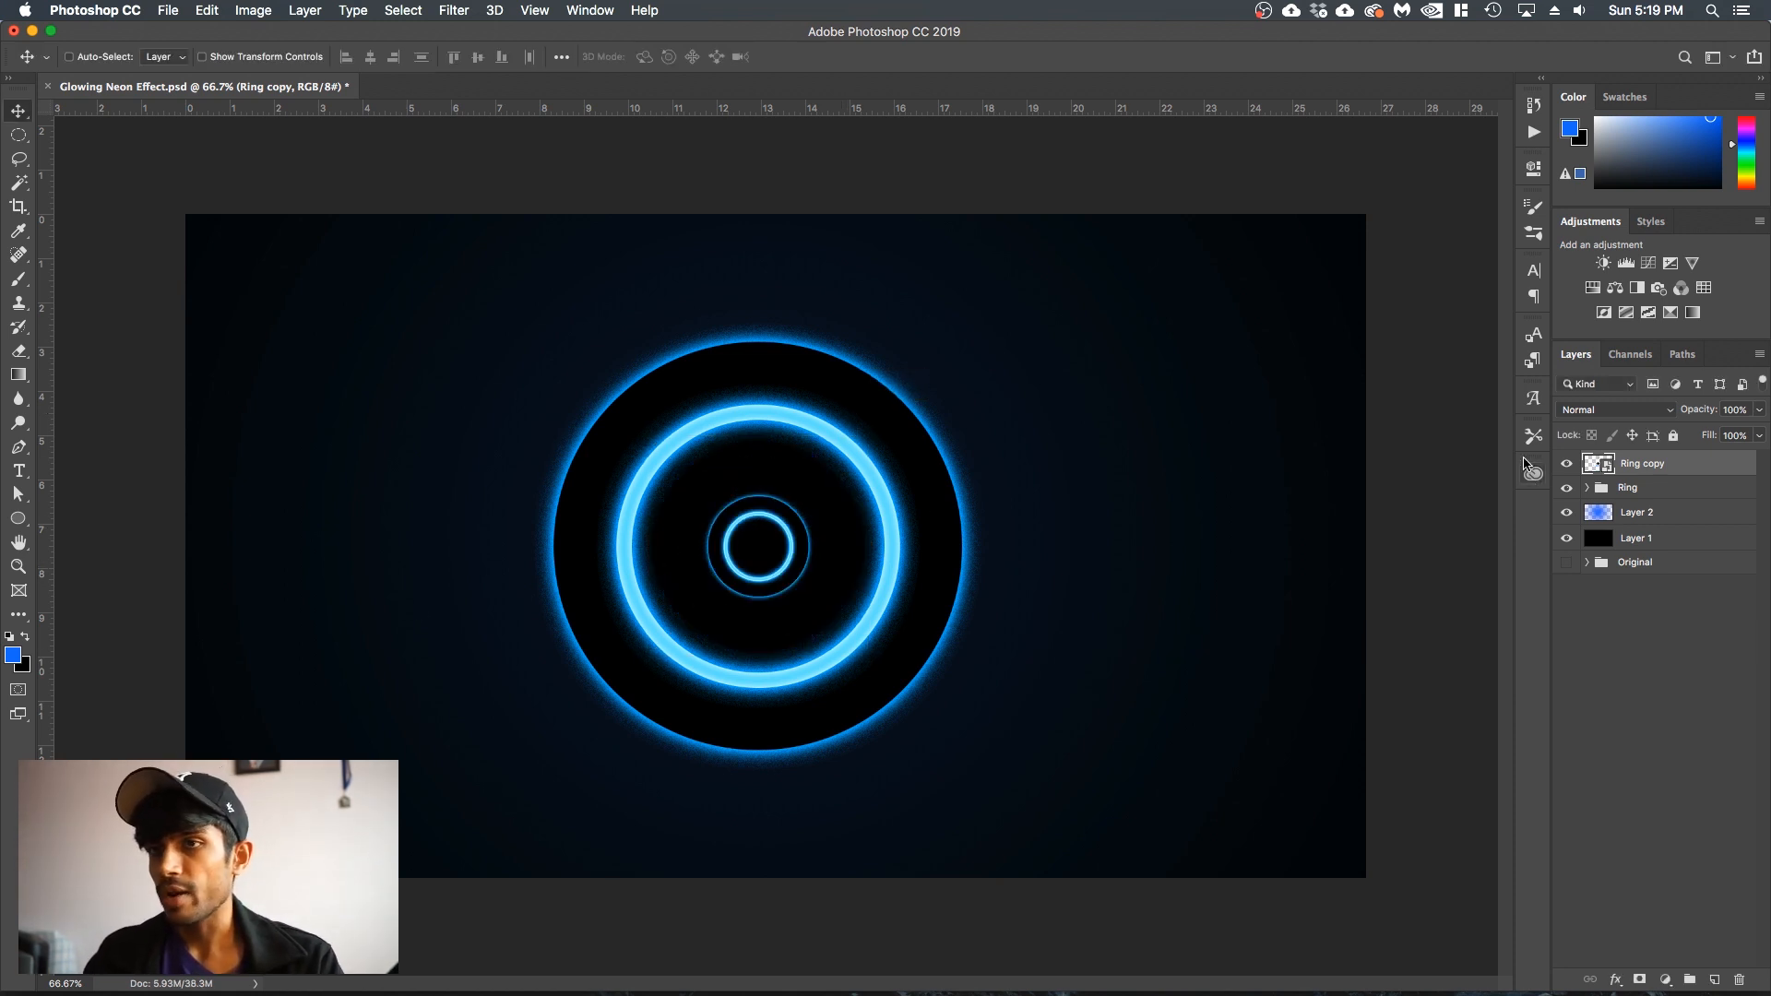
- Duplicate the small ring twice, placing one copy in the canvas's upper-right area and the other in its lower-left area
key(super+j)
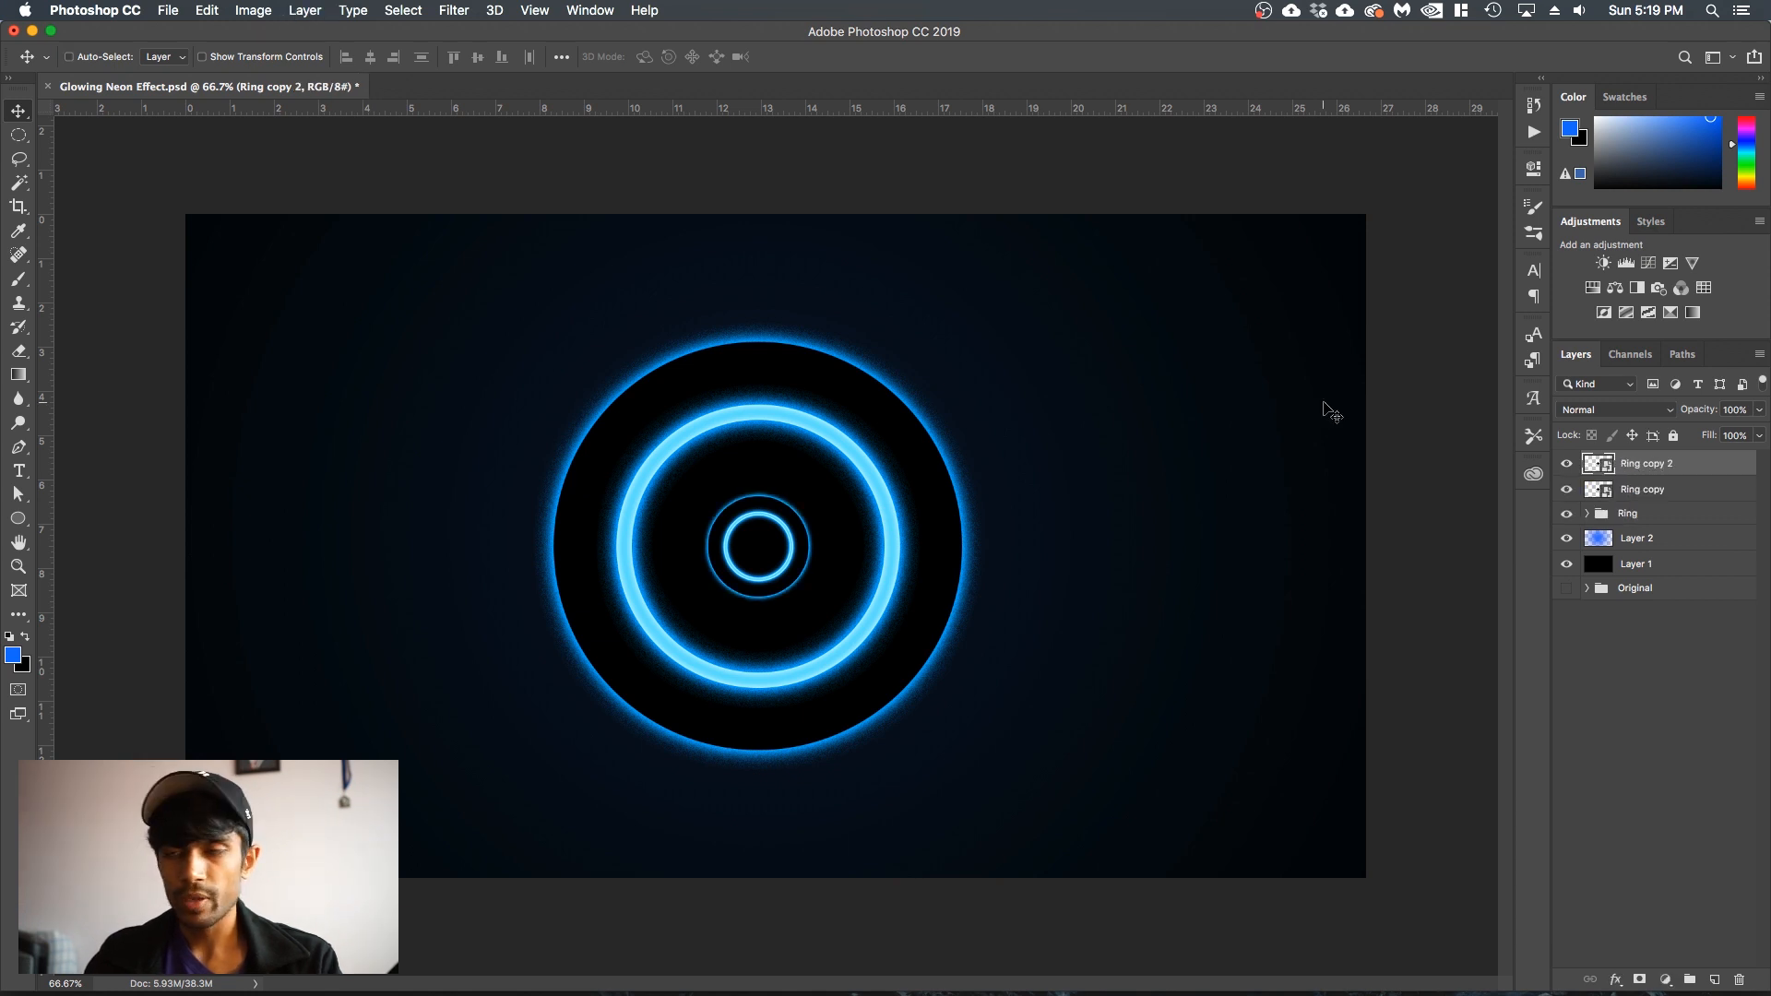
drag(764, 552, 316, 656)
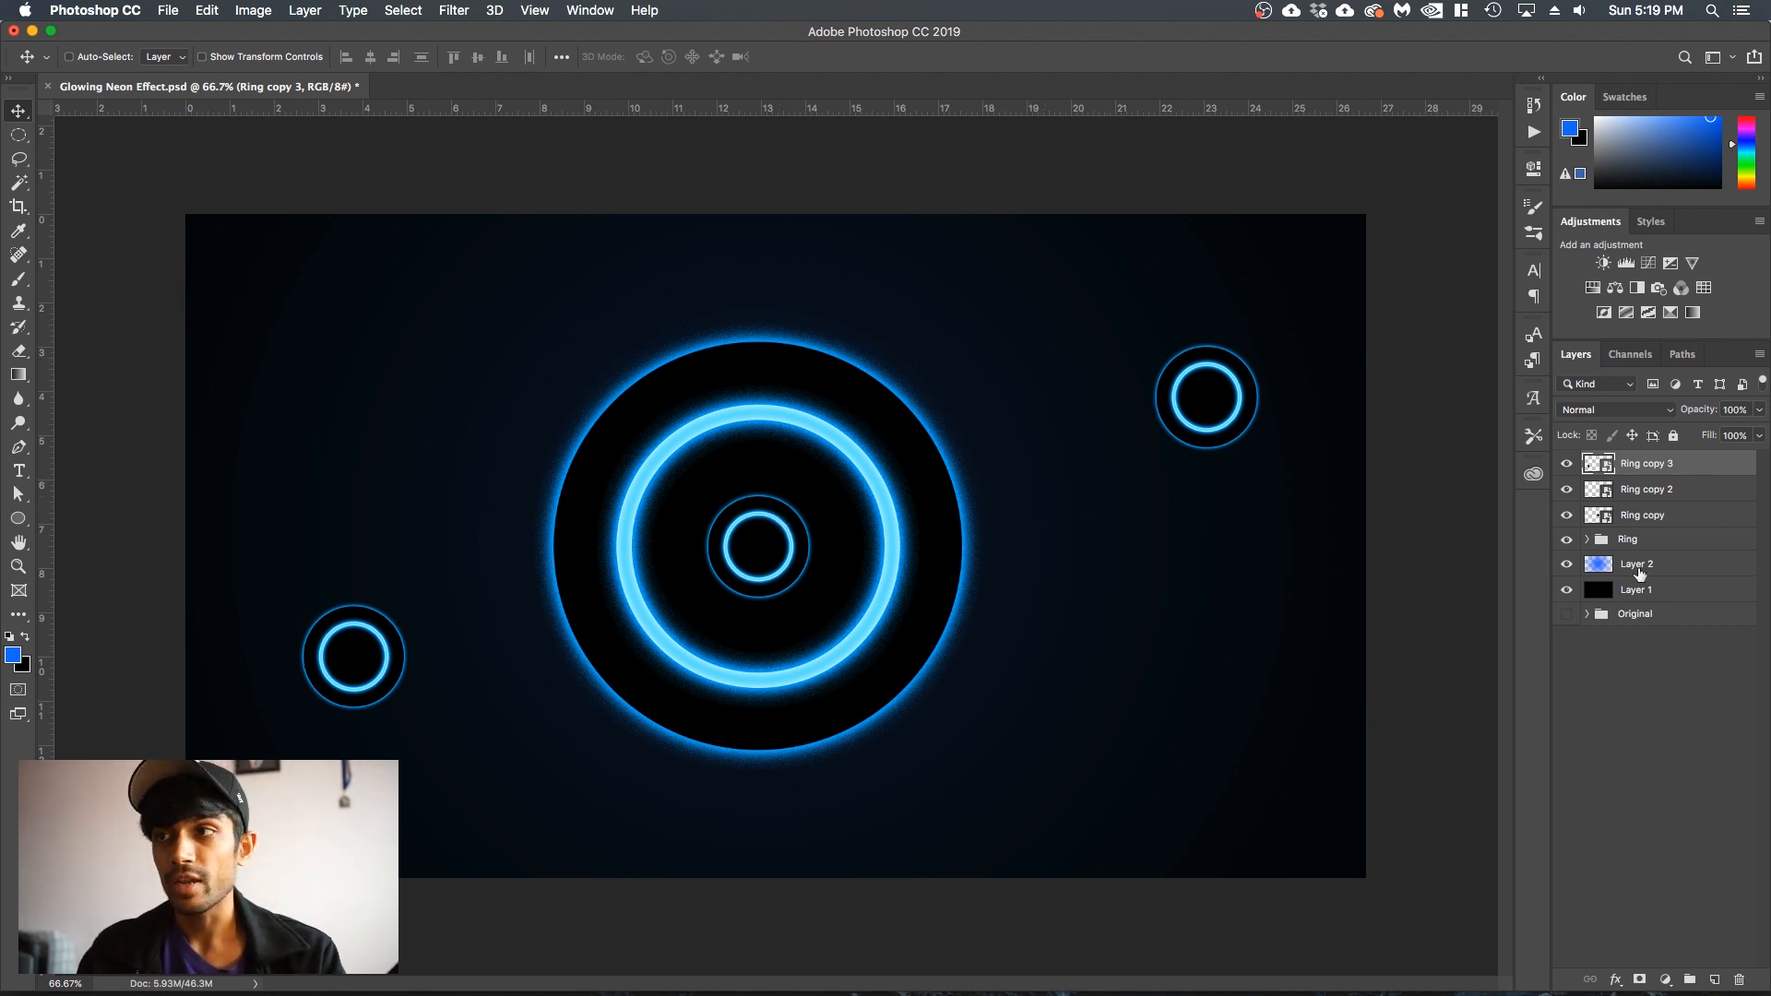
- Add a Hue/Saturation adjustment clipped to Ring copy 3 and set its hue to -166 to turn the lower-left ring orange
click(1665, 980)
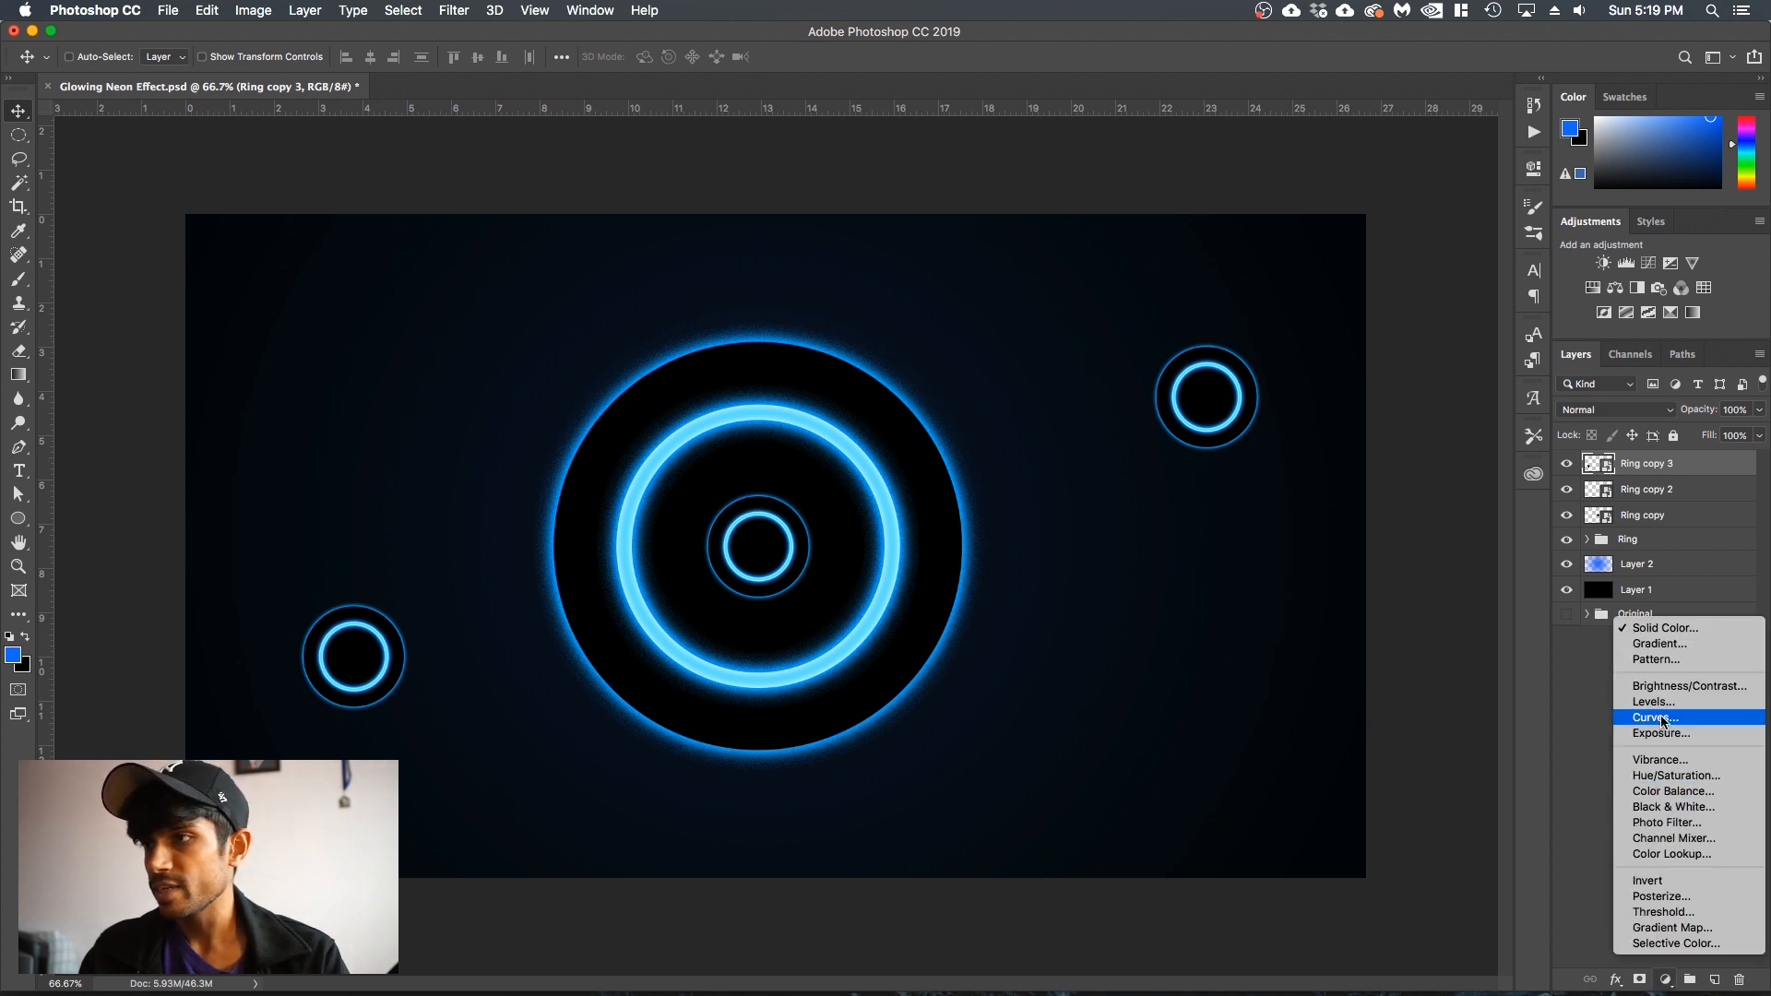
click(1675, 776)
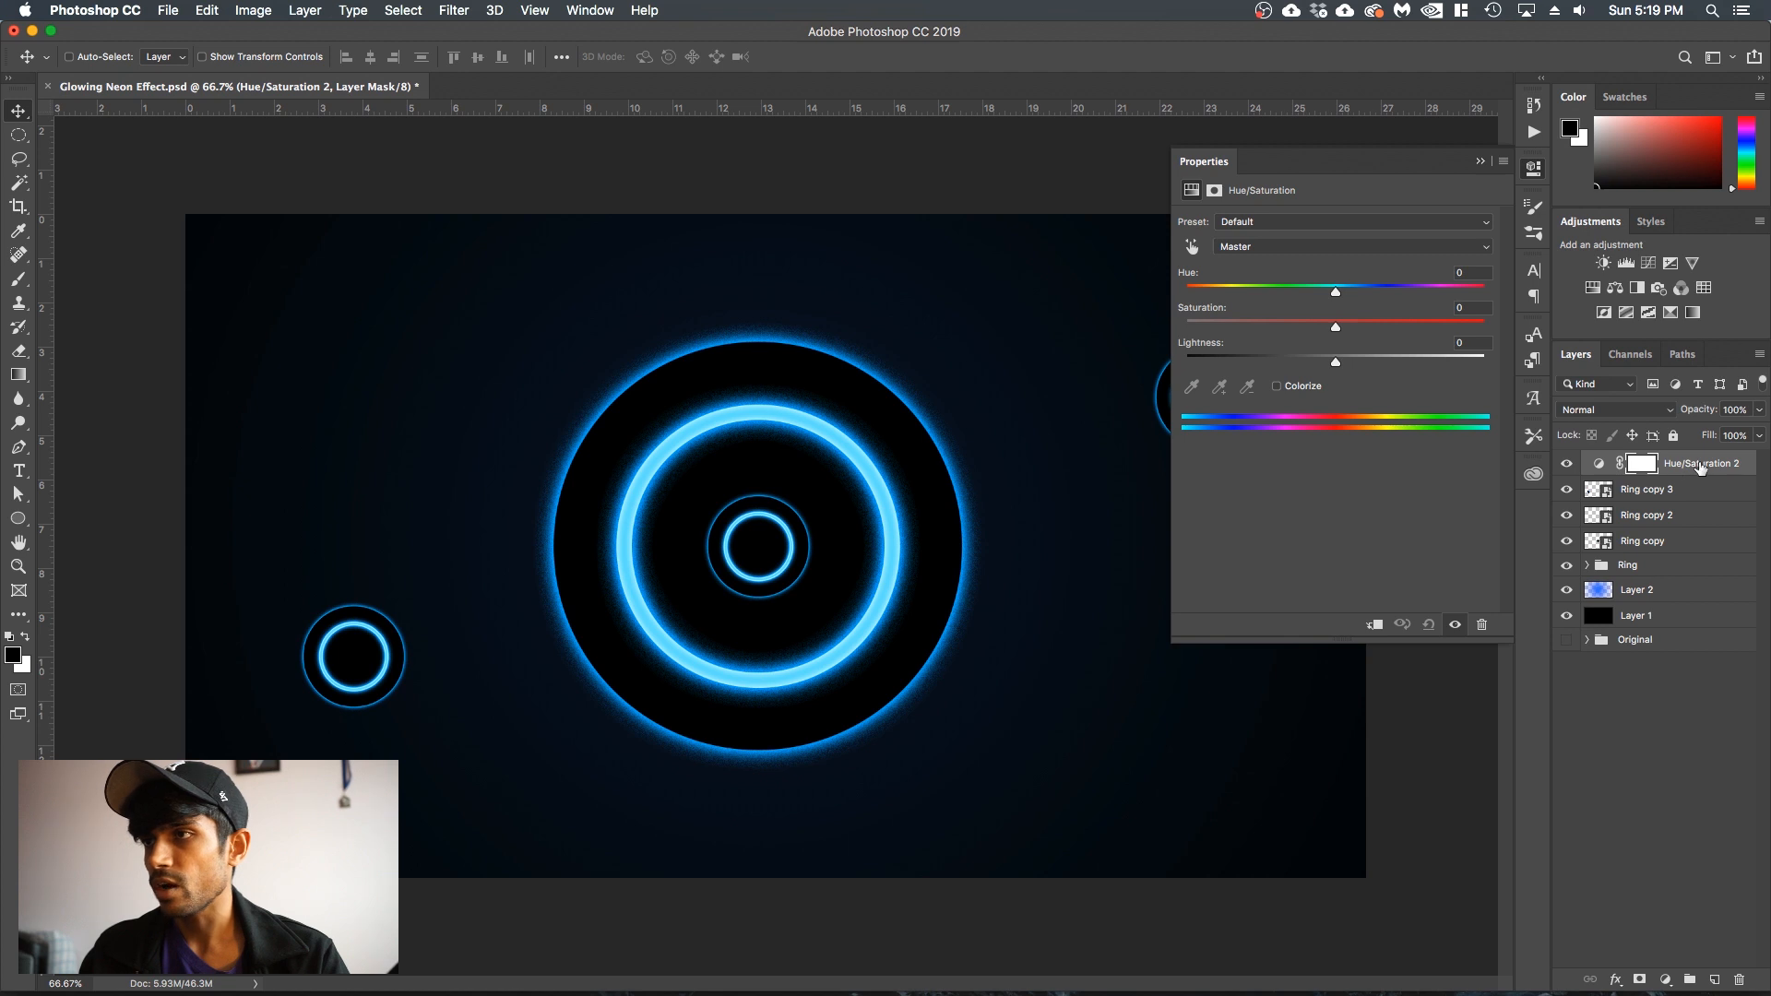
drag(1699, 466, 1692, 459)
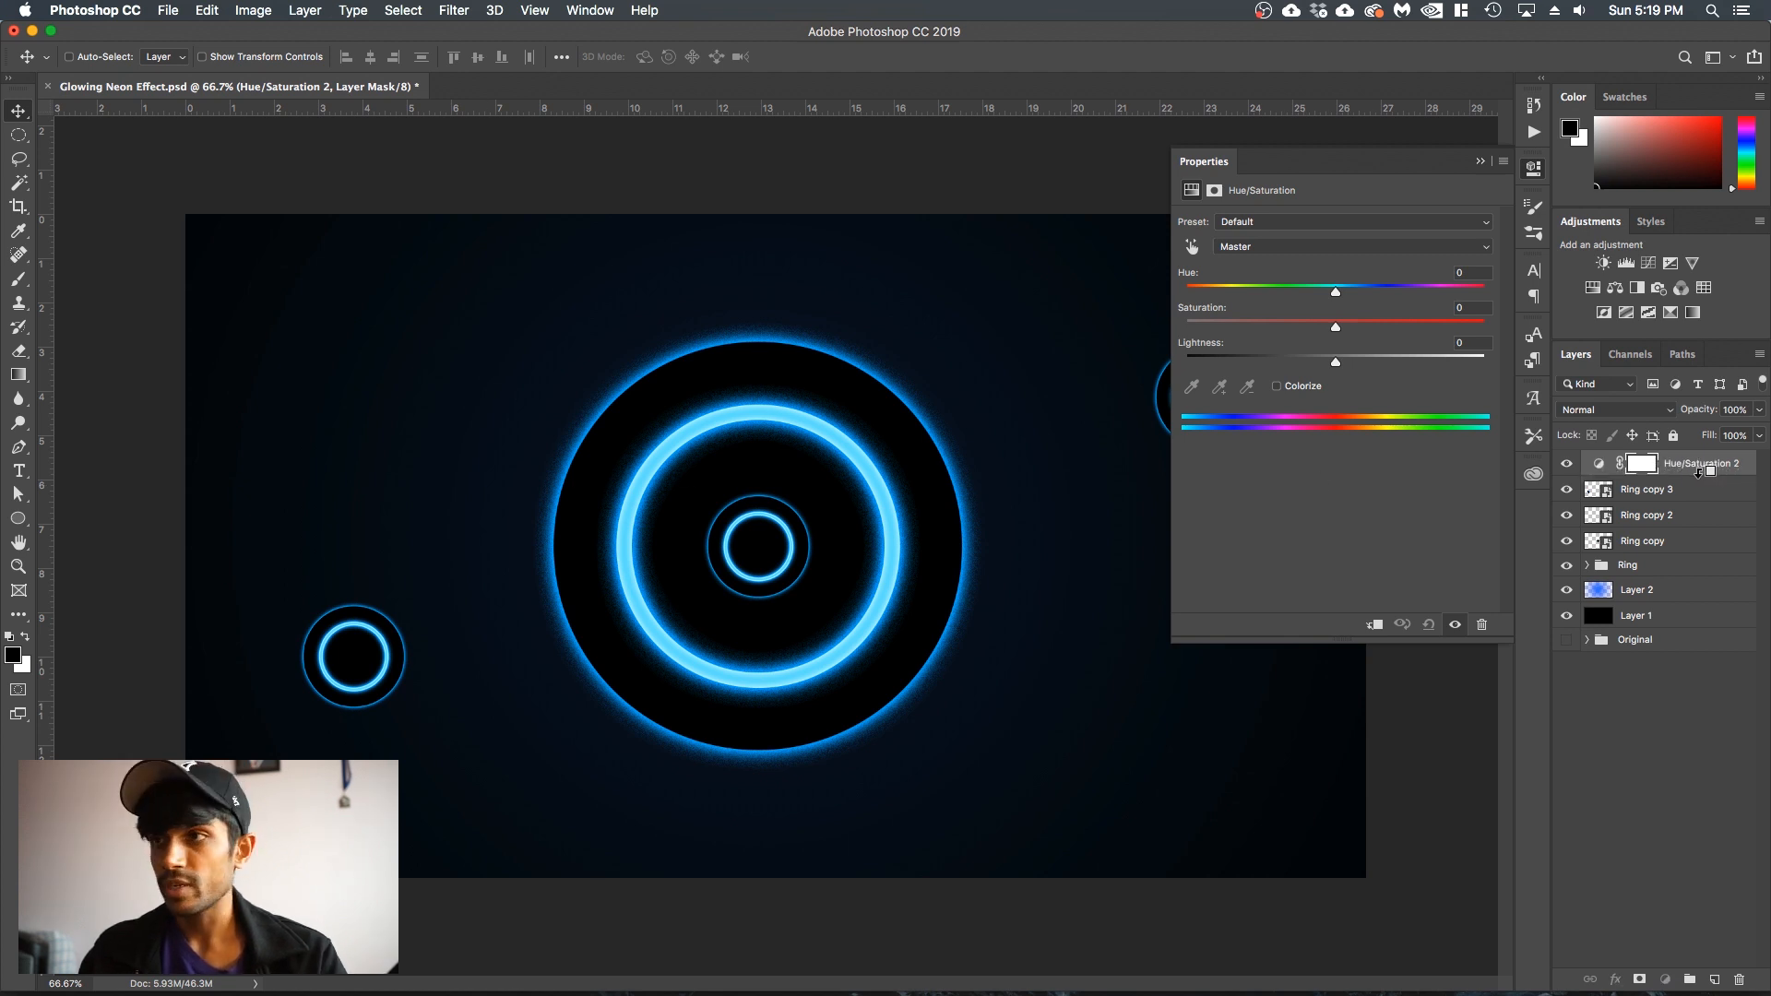
alt+click(1698, 472)
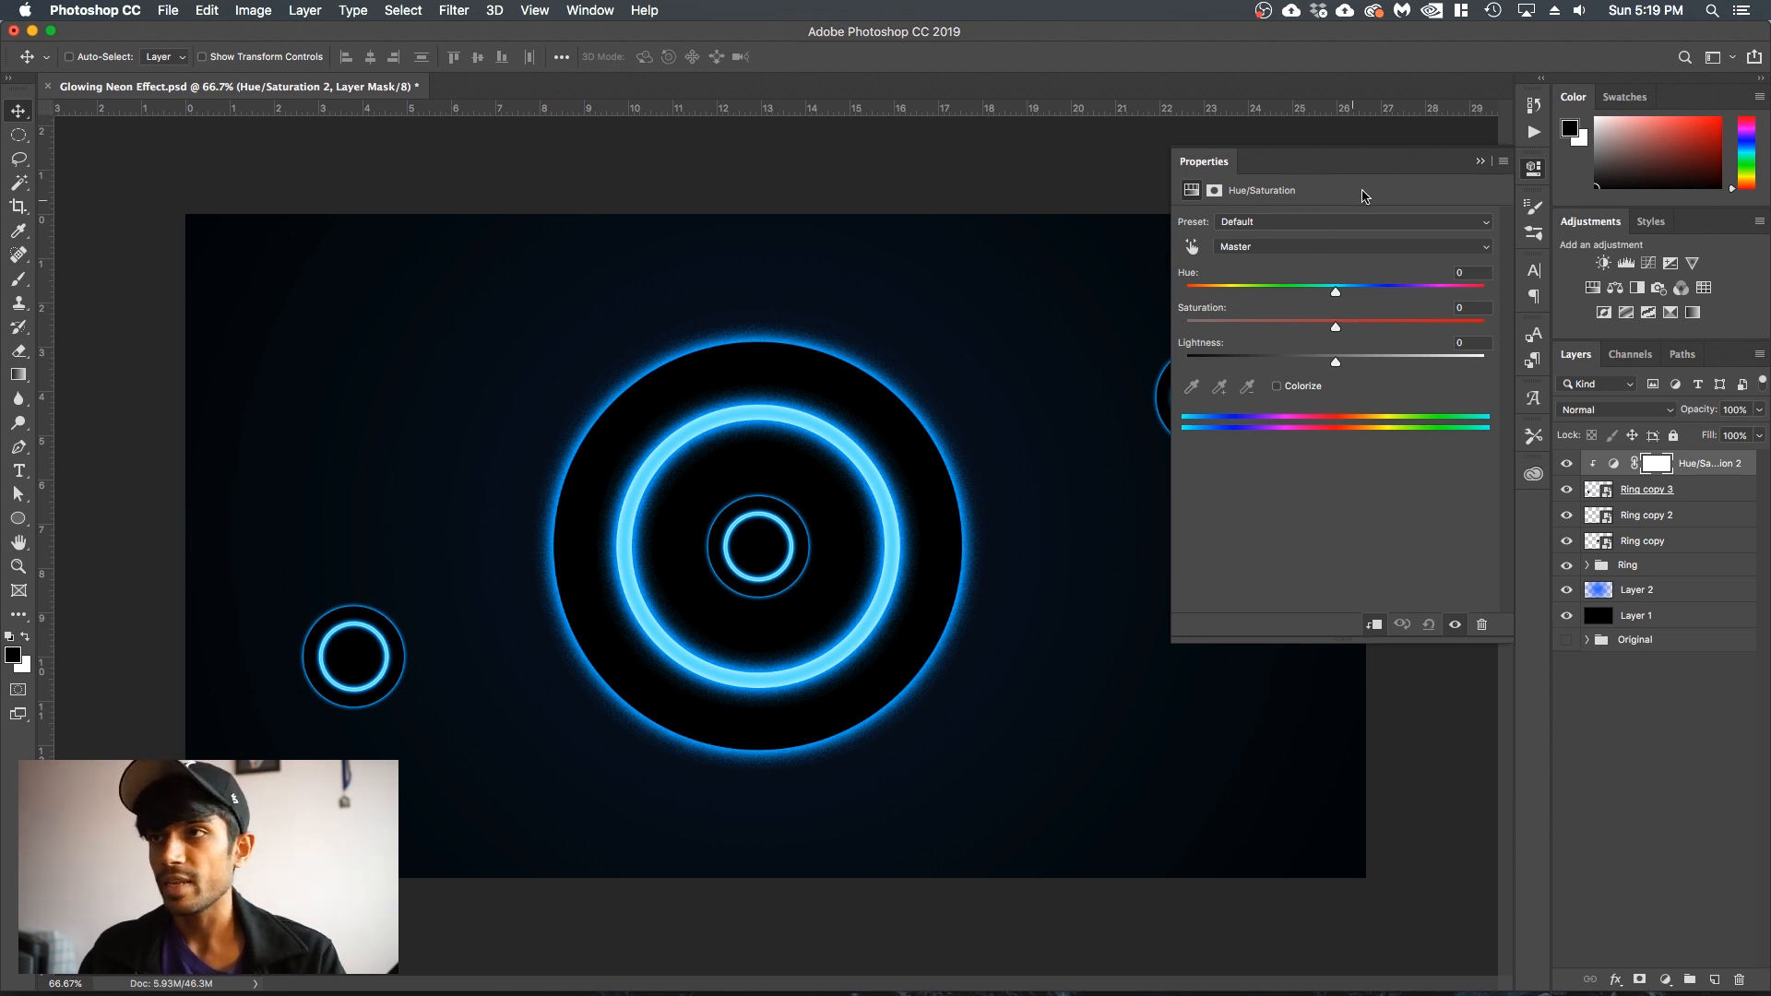
drag(1335, 296, 1195, 292)
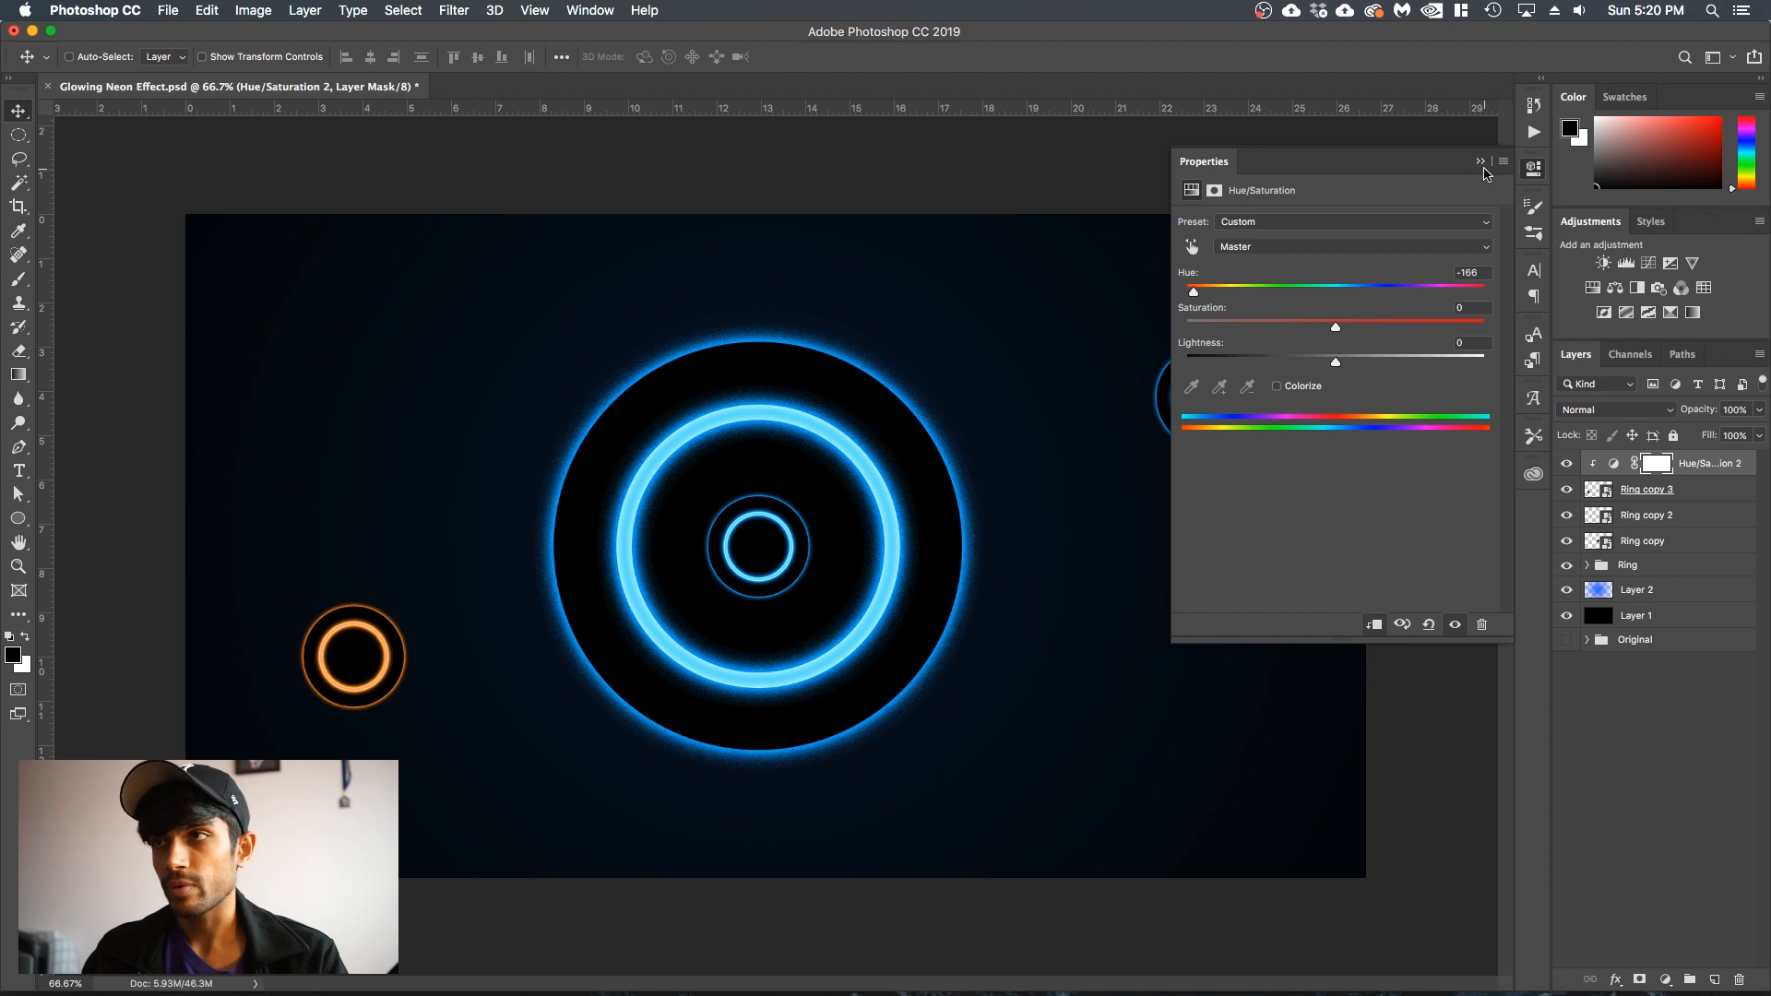
click(1483, 167)
- Duplicate the Hue/Saturation adjustment, place the copy directly above Ring copy 2 and clip it to that layer
key(super+j)
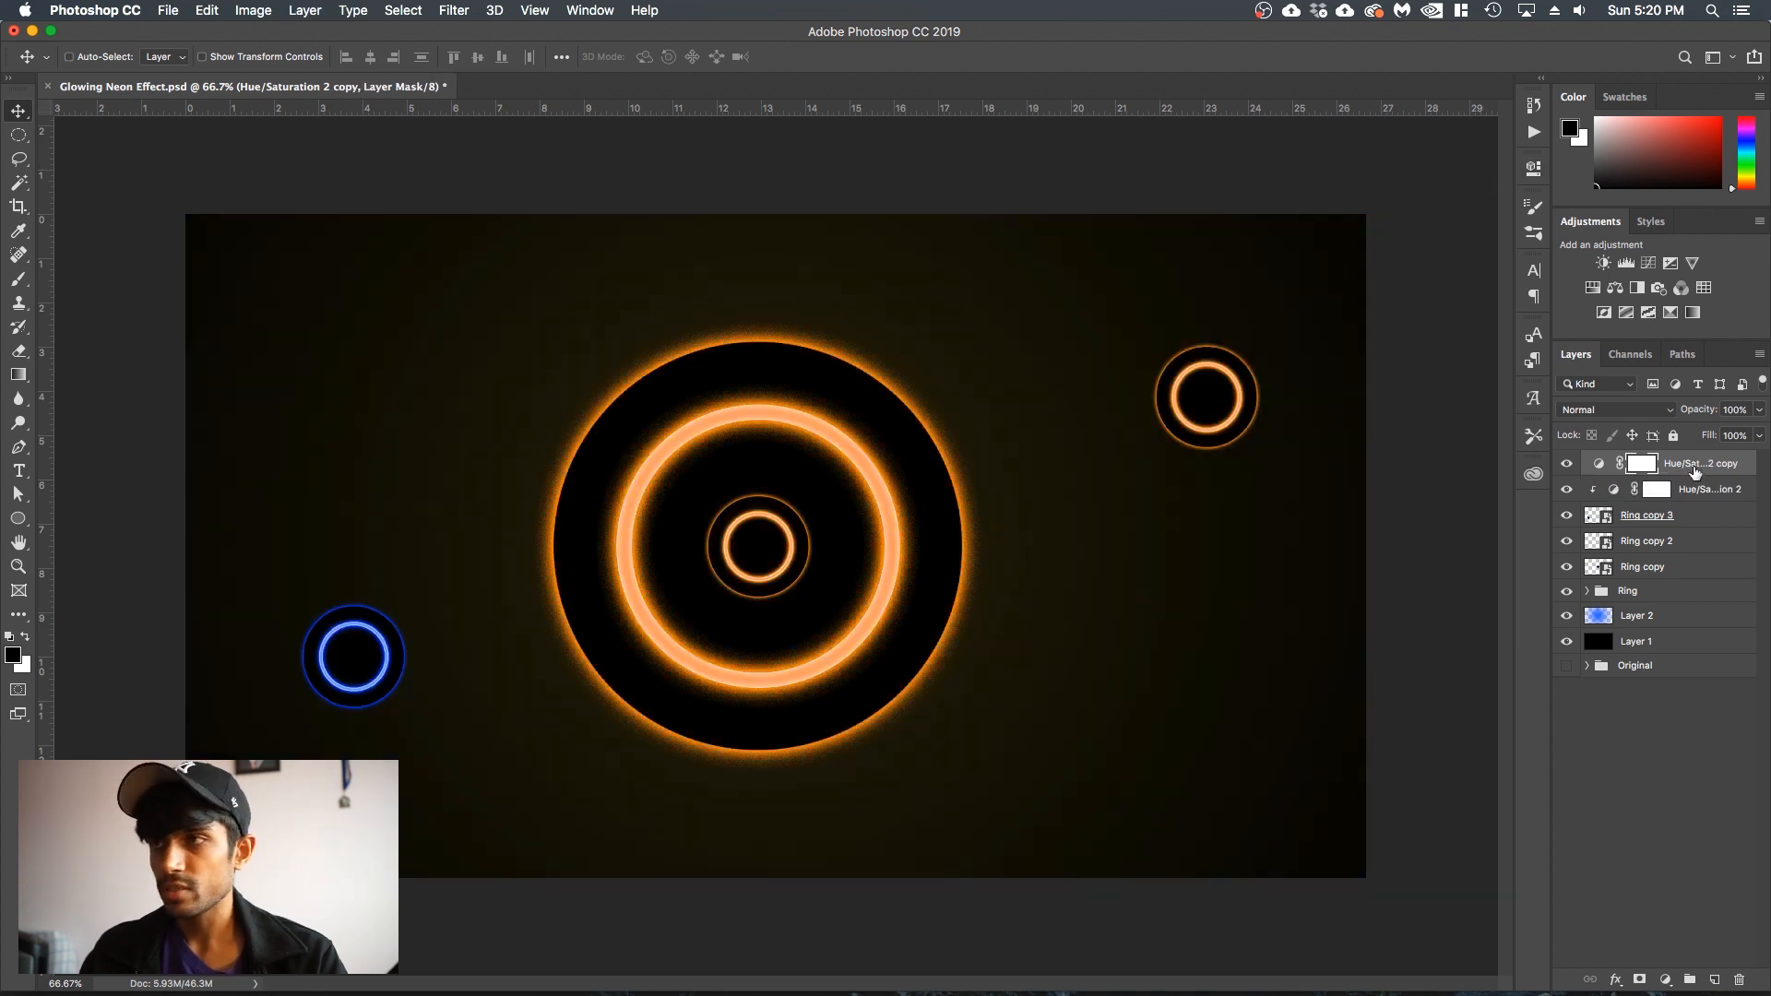
drag(1695, 472, 1673, 532)
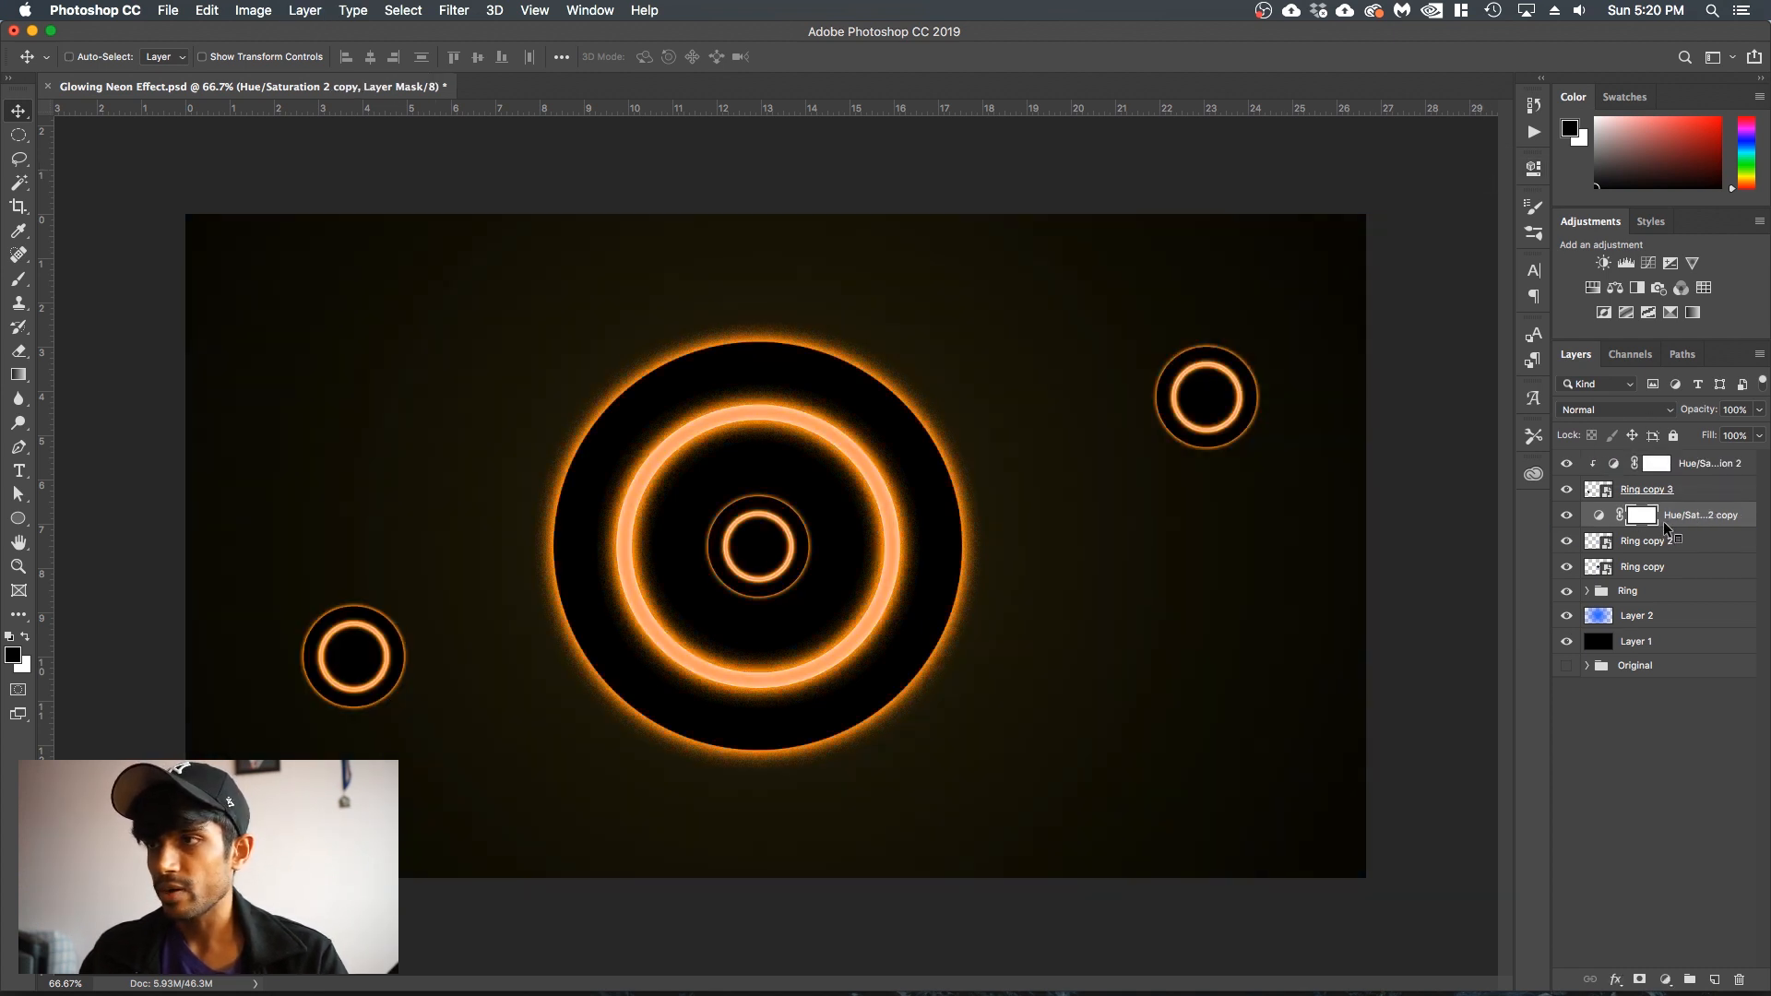
alt+click(1666, 528)
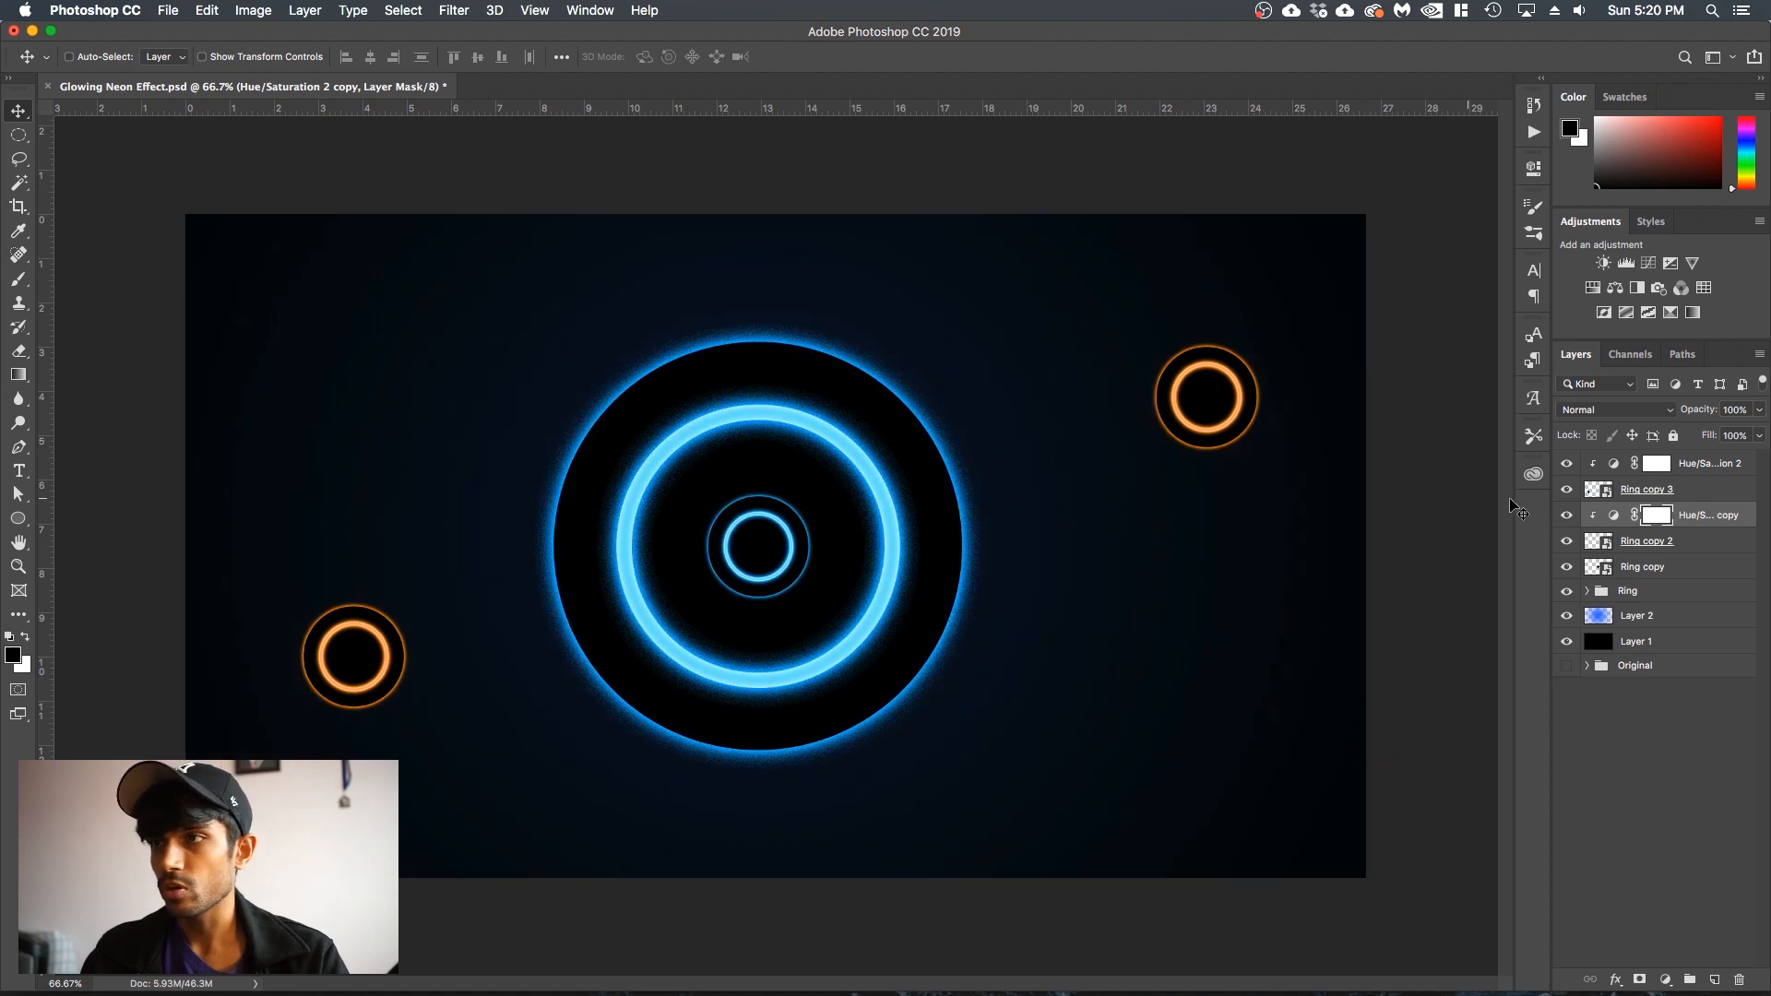
- Shift the hue of the Hue/Saturation adjustment clipped to Ring copy 2 to turn the upper-right ring purple
double_click(1614, 515)
drag(1335, 289, 1428, 291)
click(1481, 162)
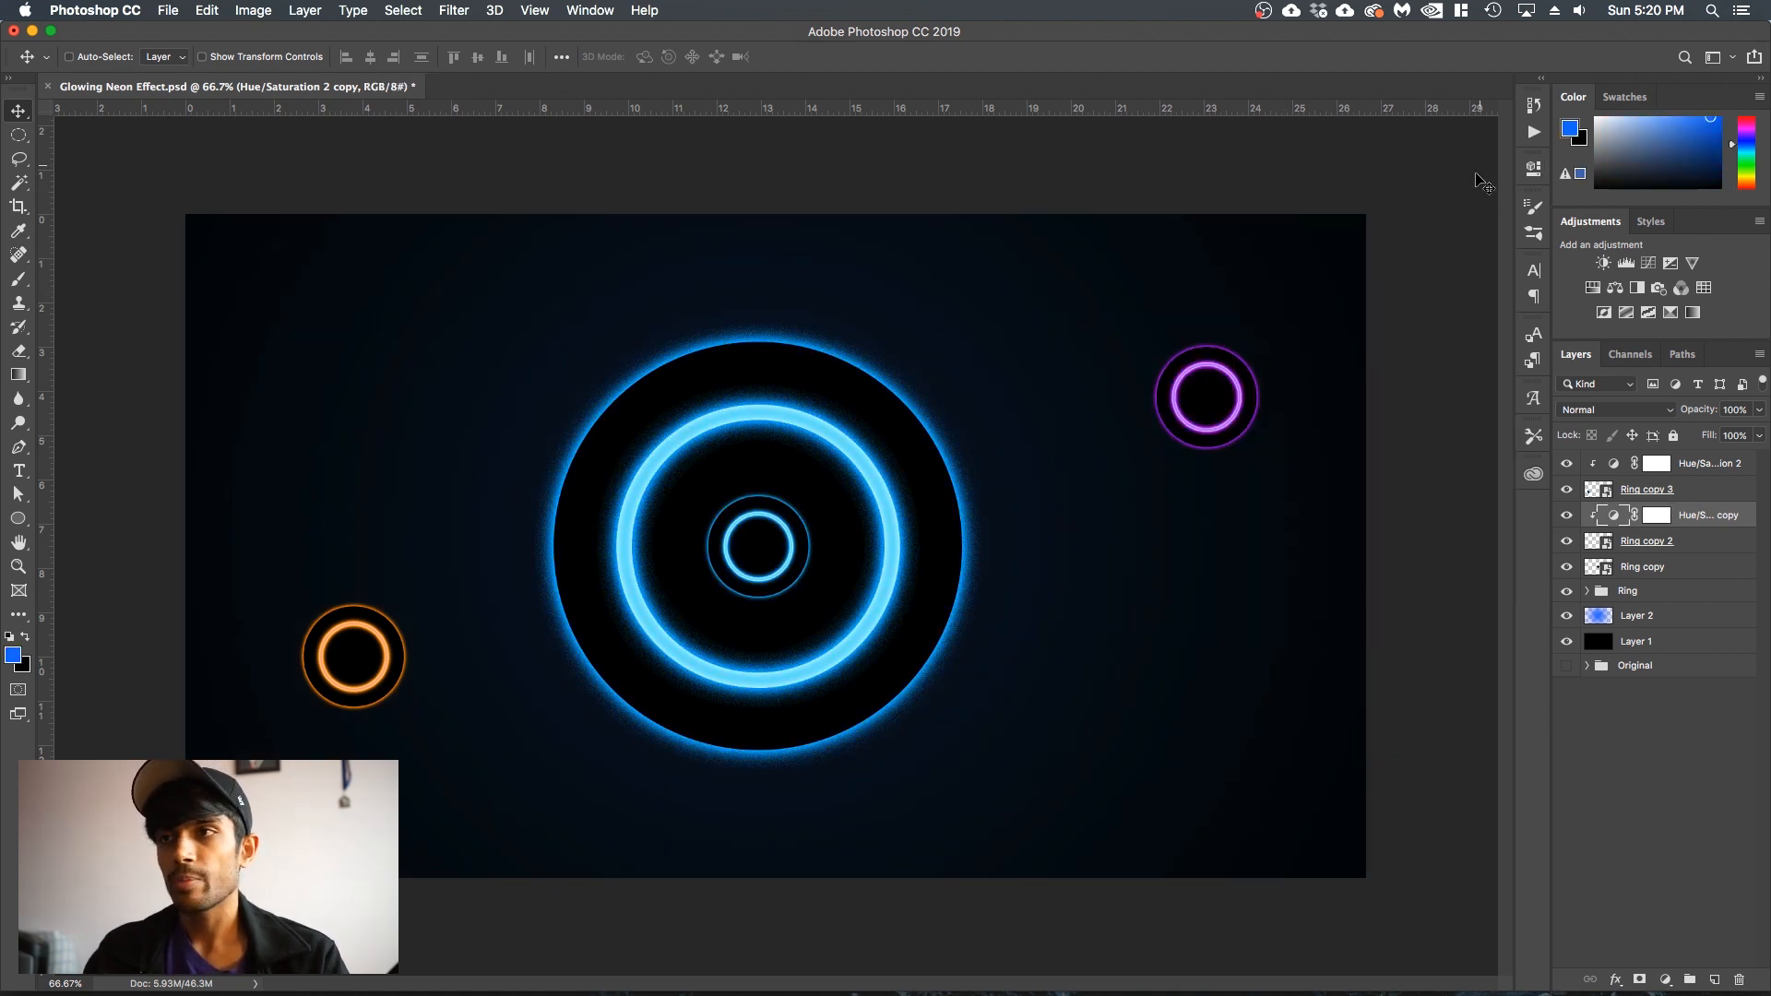